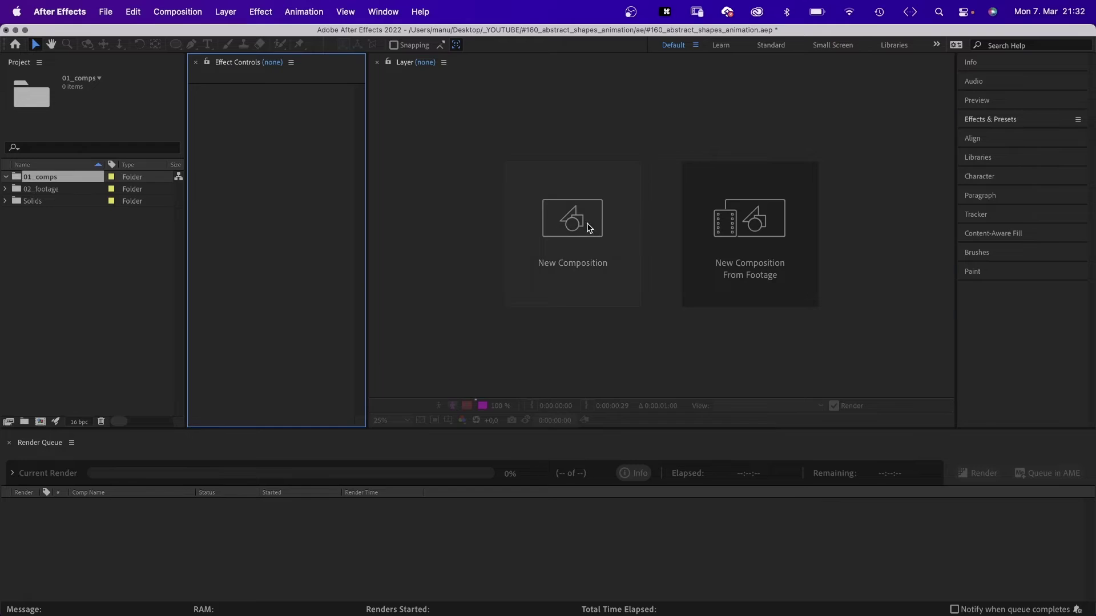
# Create the 'title' composition from the HDTV 1080 24 preset, 5 seconds long
pyautogui.click(588, 226)
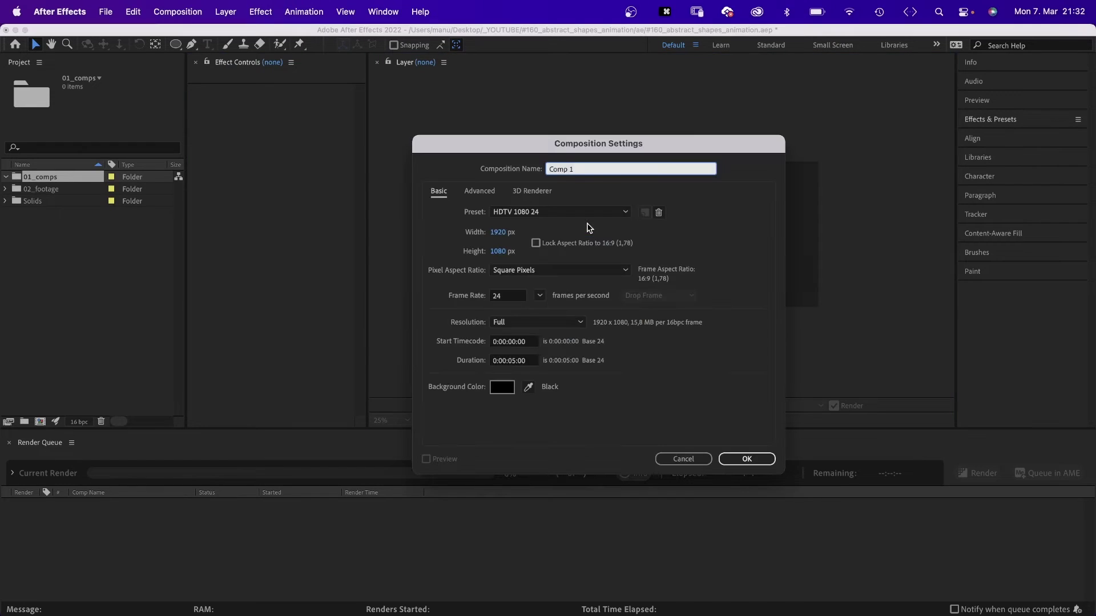
pyautogui.write('title')
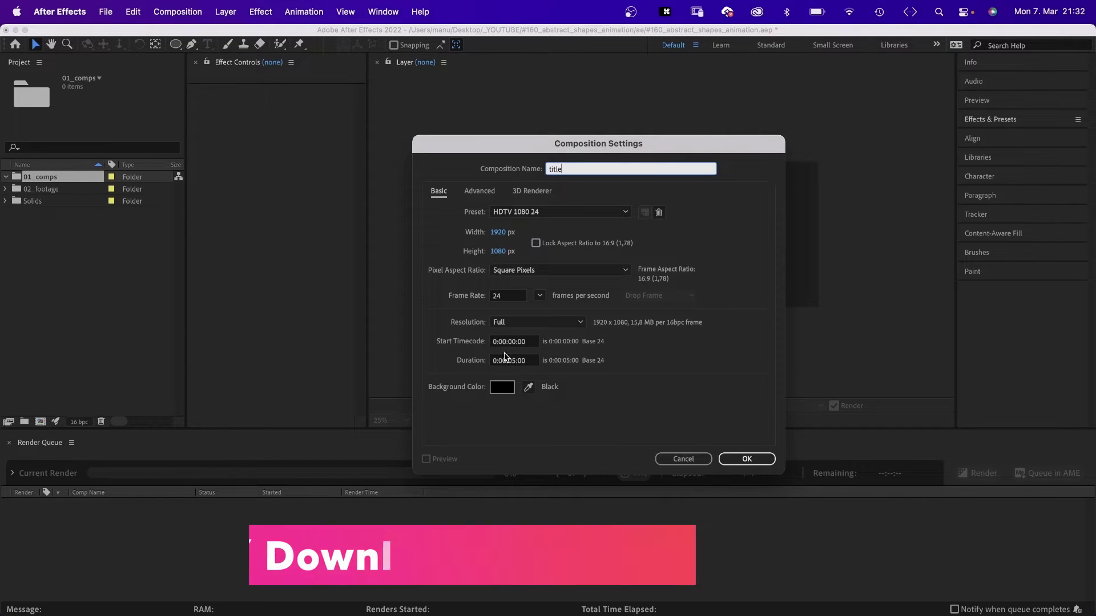
pyautogui.click(746, 460)
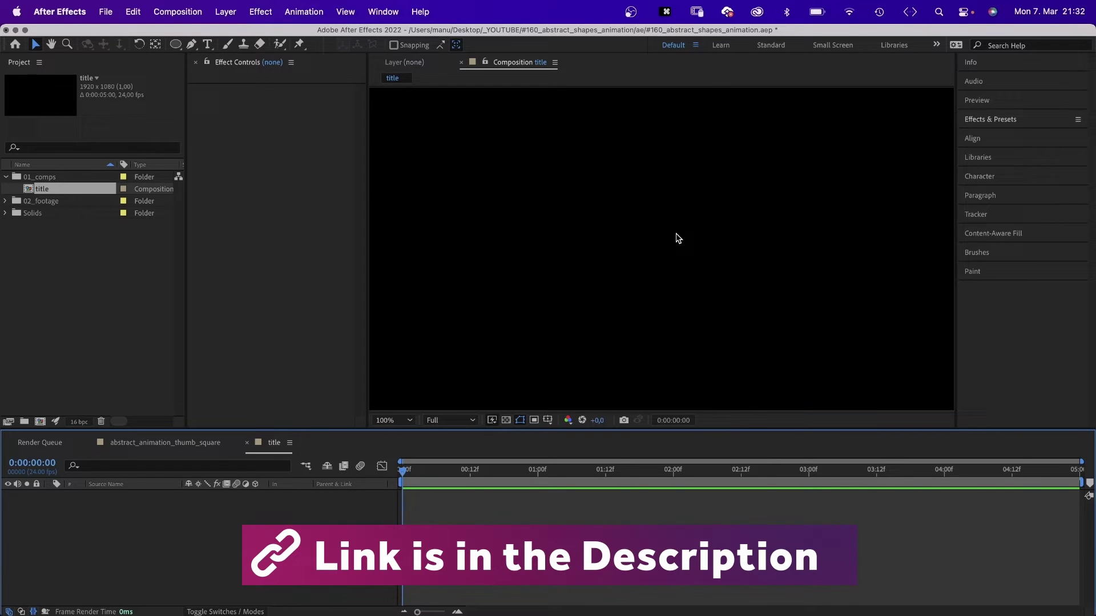
# Add a rounded-rectangle shape layer that fills the whole composition
pyautogui.click(177, 45)
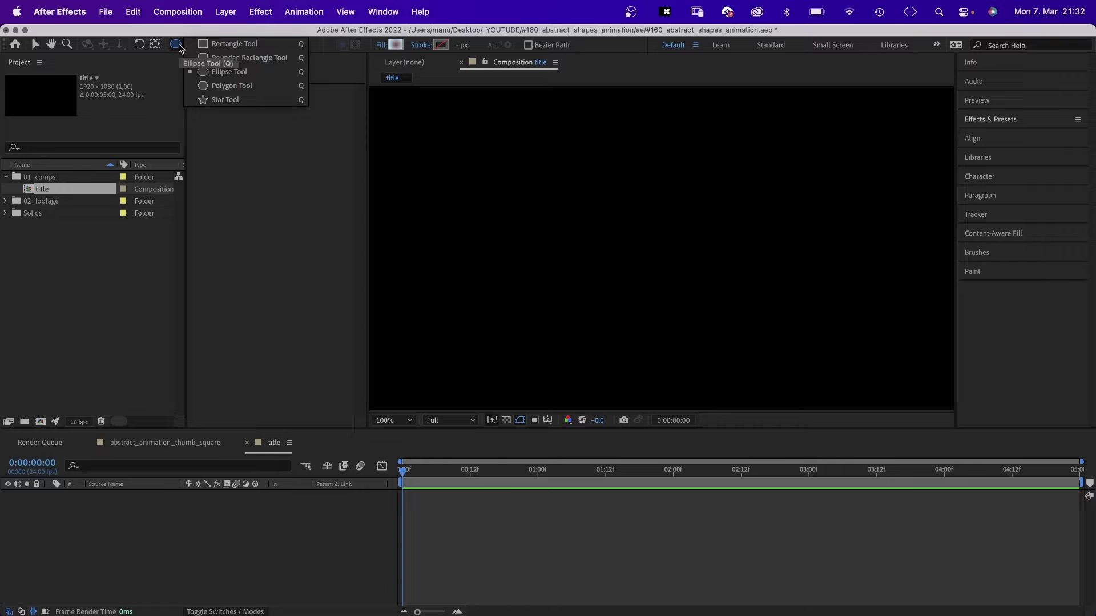
pyautogui.click(248, 58)
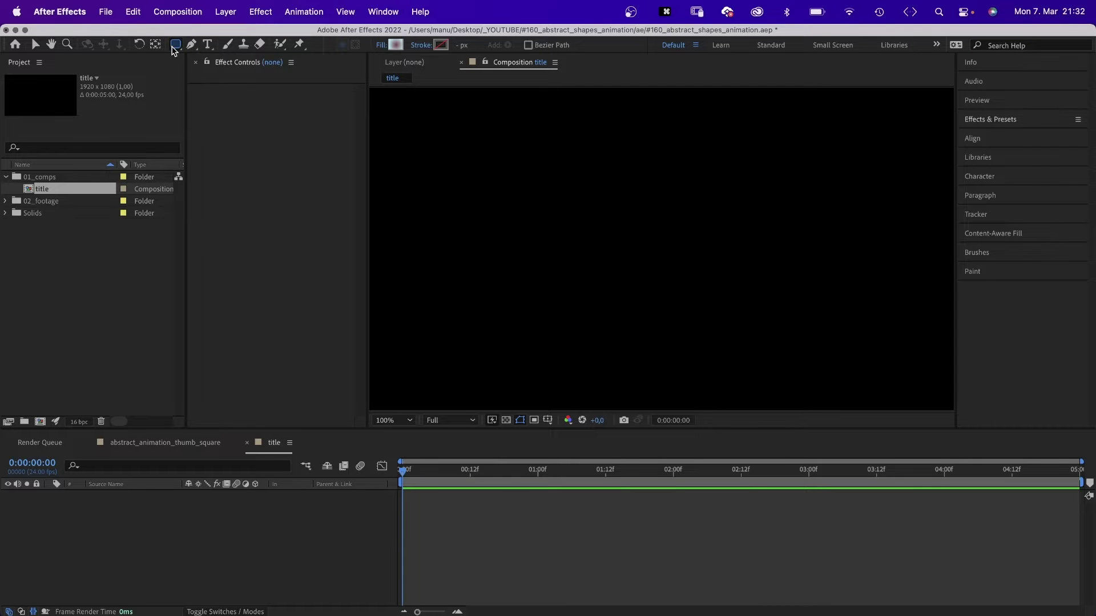
pyautogui.doubleClick(178, 44)
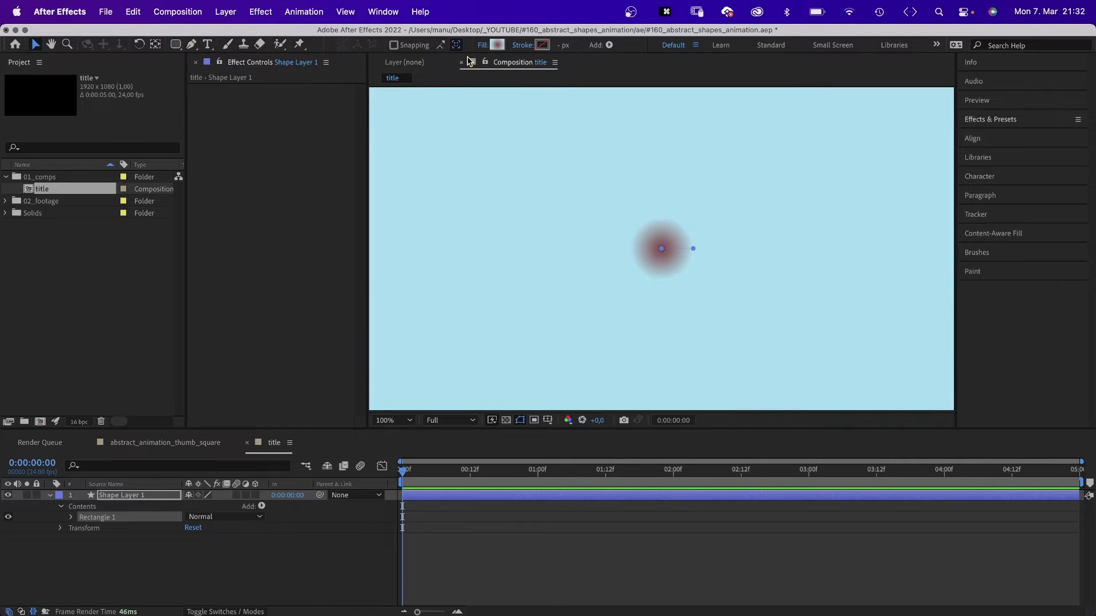
# Set the shape's fill to None and its stroke to solid white
pyautogui.click(482, 46)
pyautogui.click(572, 202)
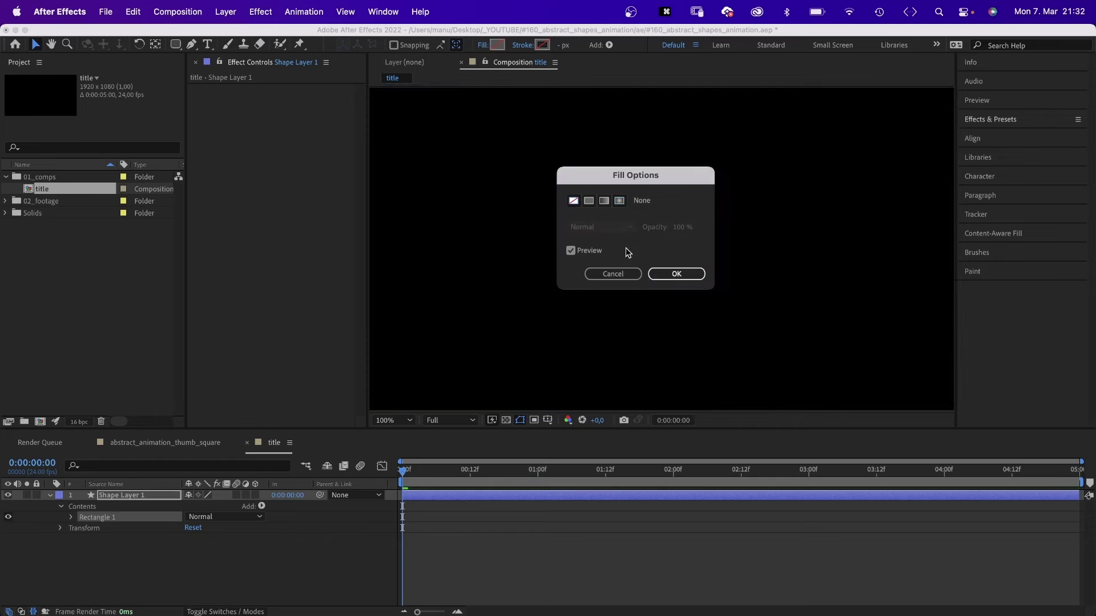
pyautogui.click(677, 274)
pyautogui.click(522, 45)
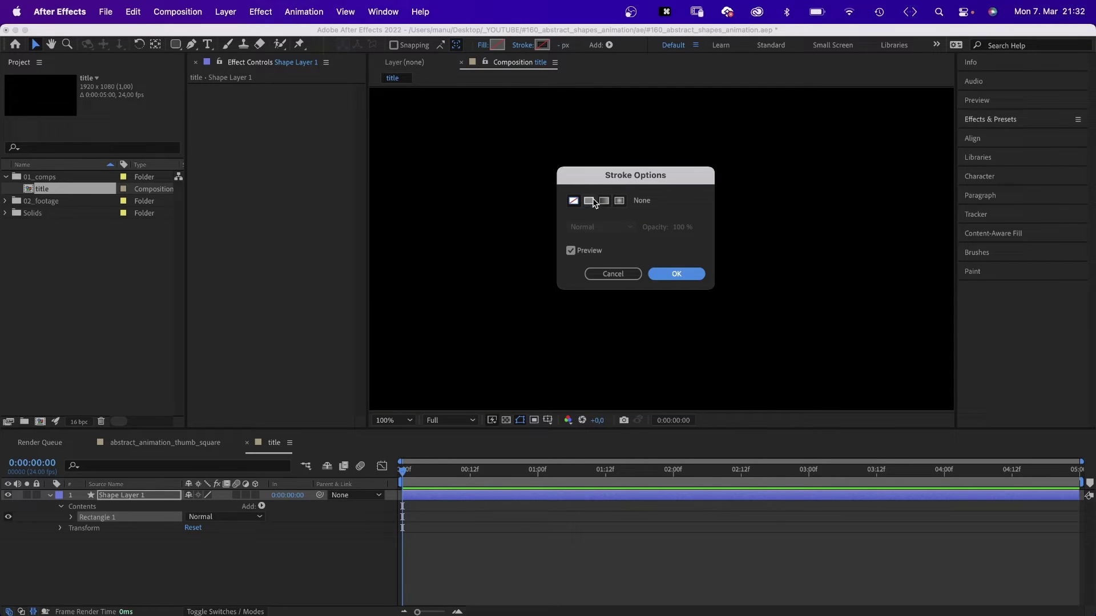
pyautogui.click(589, 201)
pyautogui.click(676, 274)
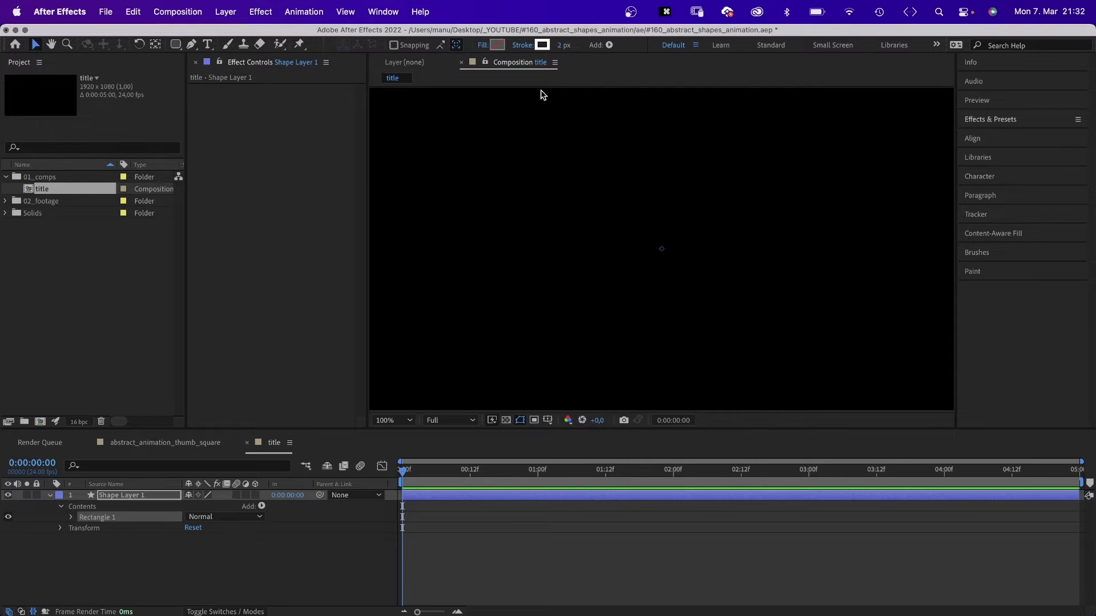
pyautogui.click(543, 46)
pyautogui.moveTo(760, 377); pyautogui.dragTo(624, 138)
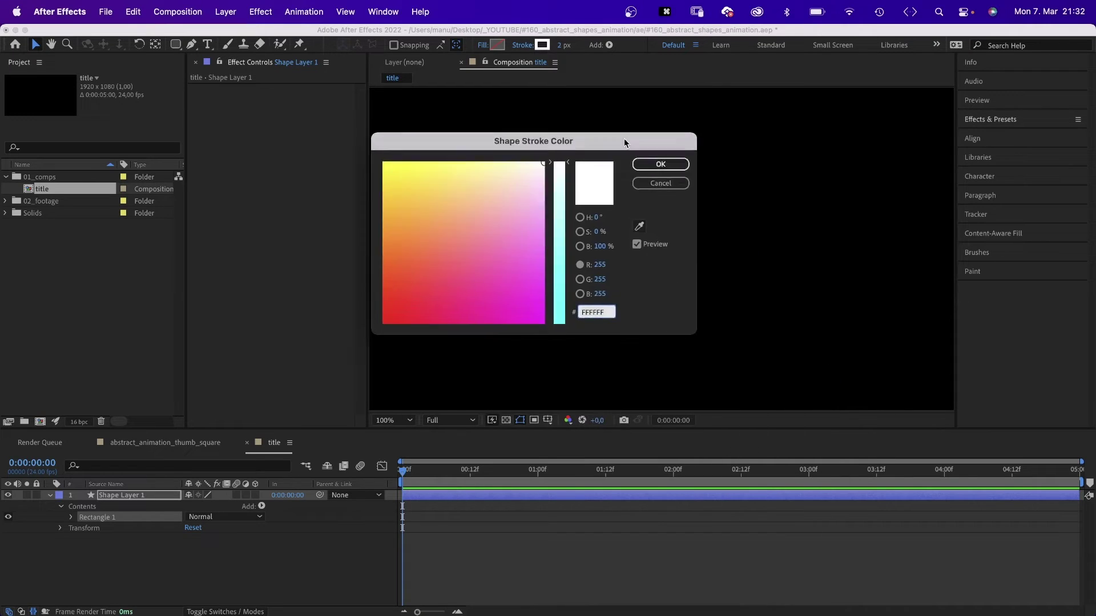
pyautogui.click(677, 163)
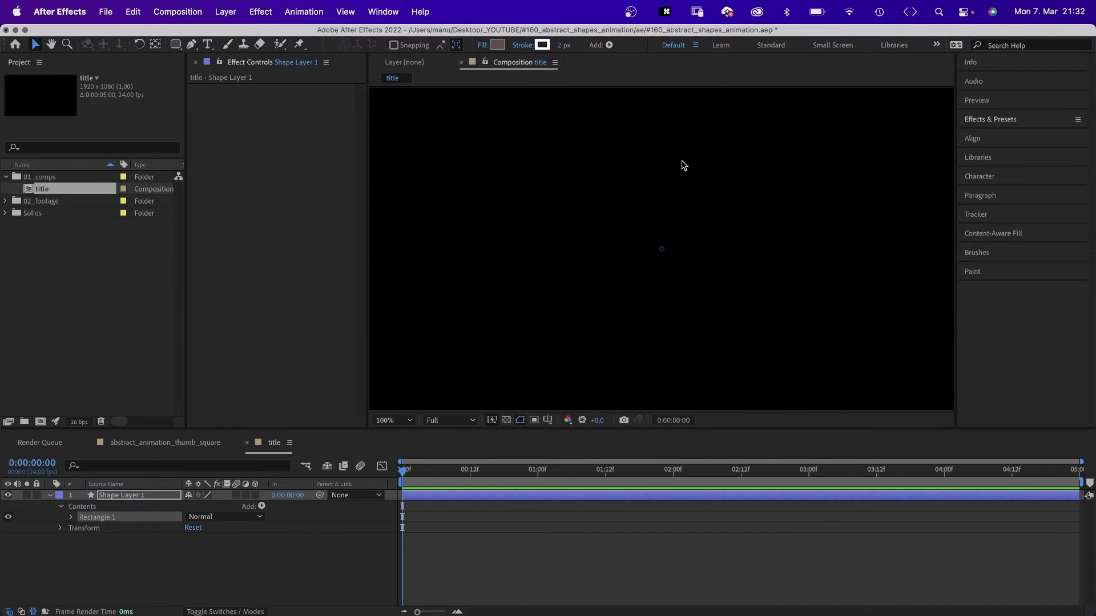
# Rename the shape layer to 'centre'
pyautogui.click(110, 498)
pyautogui.press('Return')
pyautogui.write('centre')
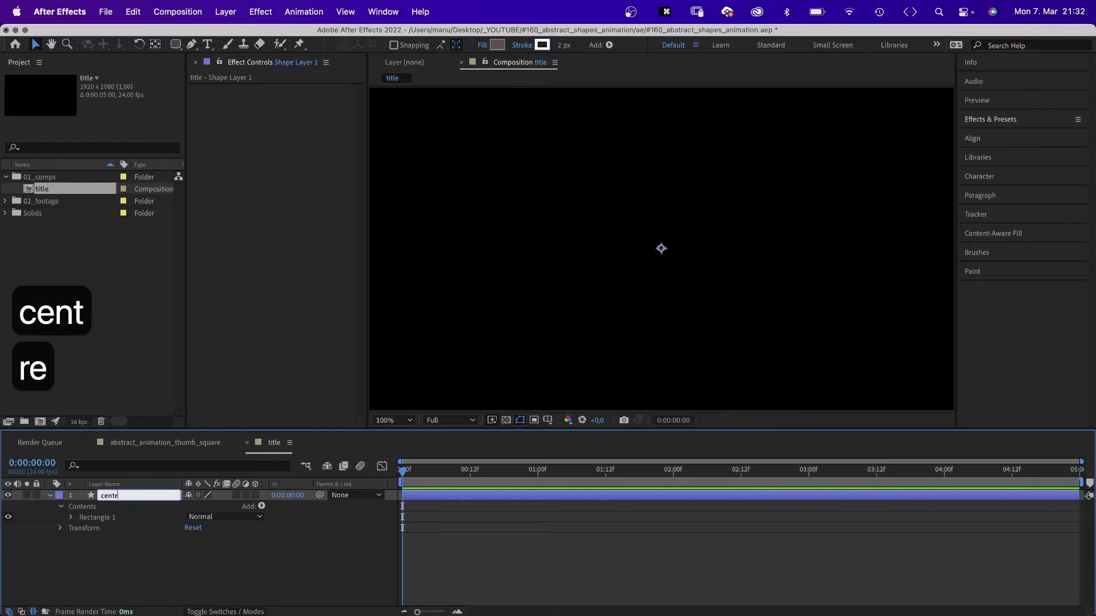
pyautogui.press('Return')
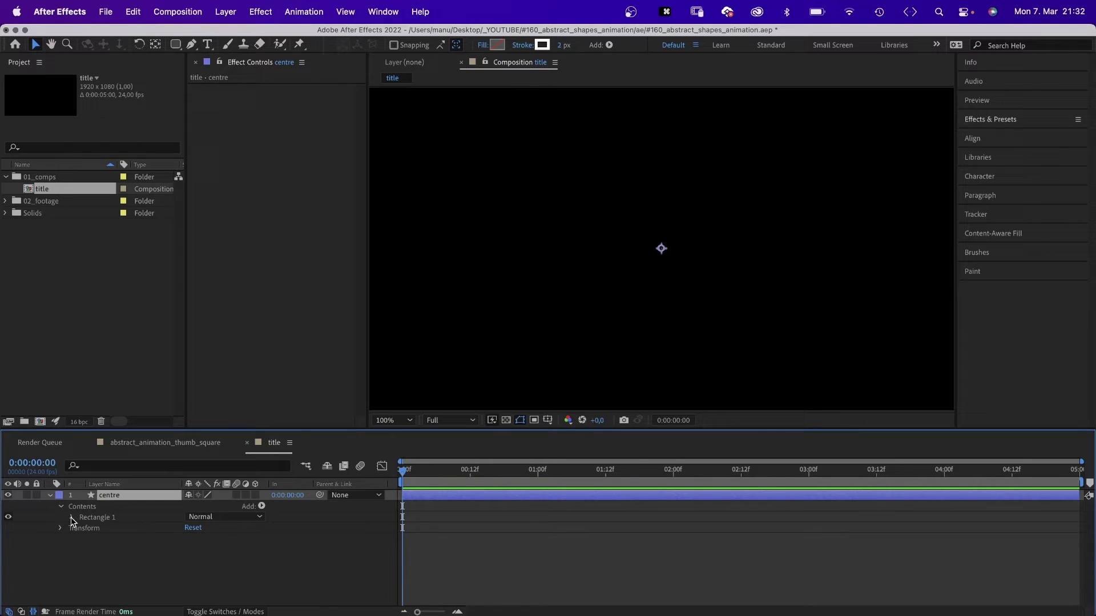
# Set Rectangle Path 1 Size to 60×60 and Roundness to 30
pyautogui.click(72, 518)
pyautogui.click(82, 528)
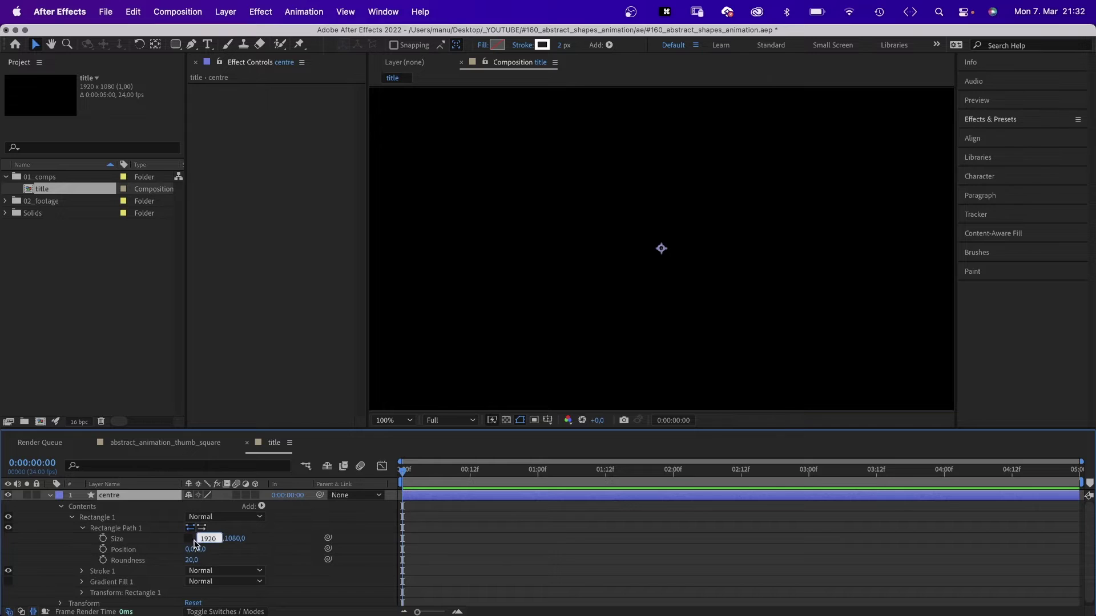
pyautogui.write('60')
pyautogui.press('Tab')
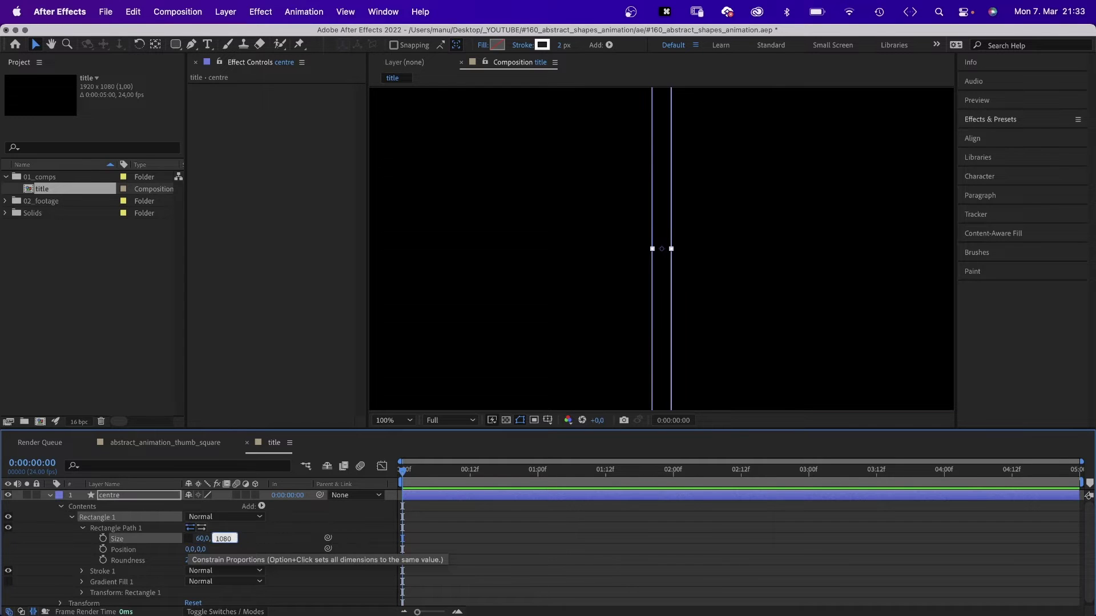
pyautogui.write('60')
pyautogui.press('Return')
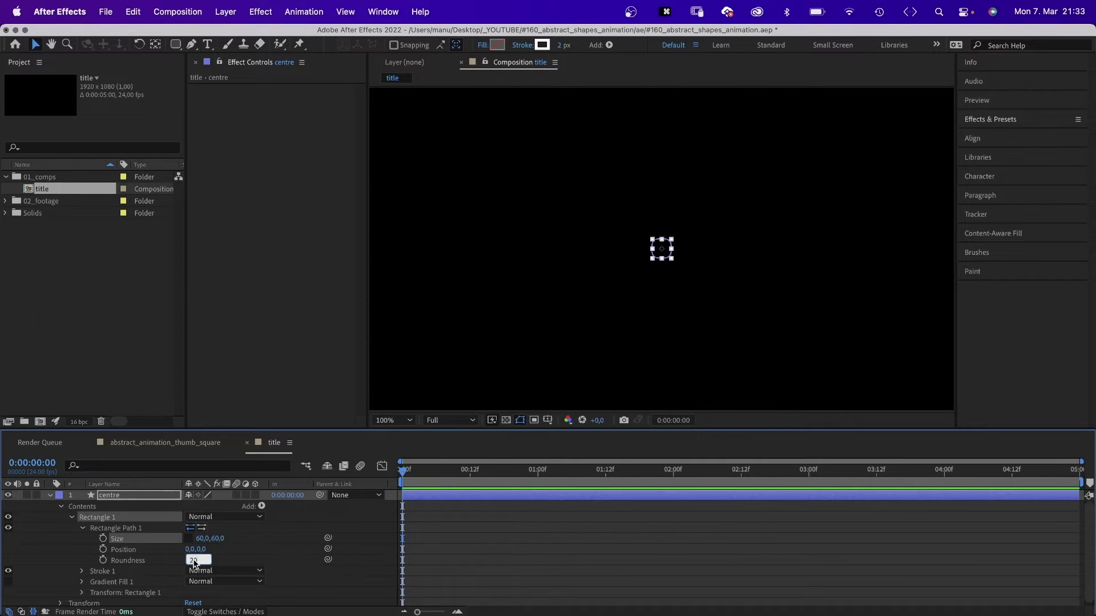
pyautogui.write('30')
pyautogui.press('Return')
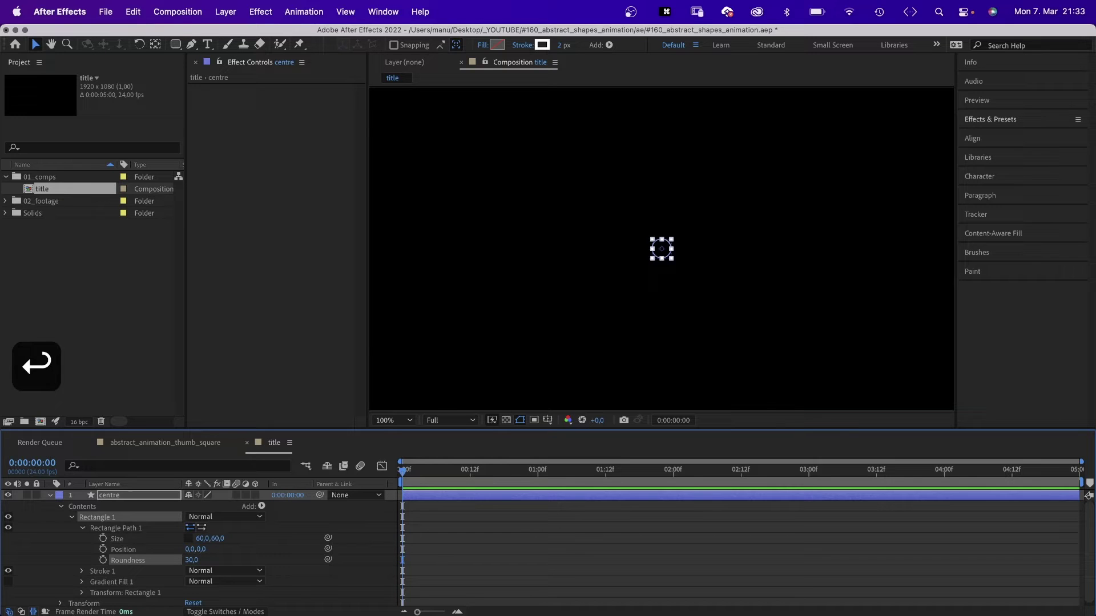
pyautogui.press('F2')
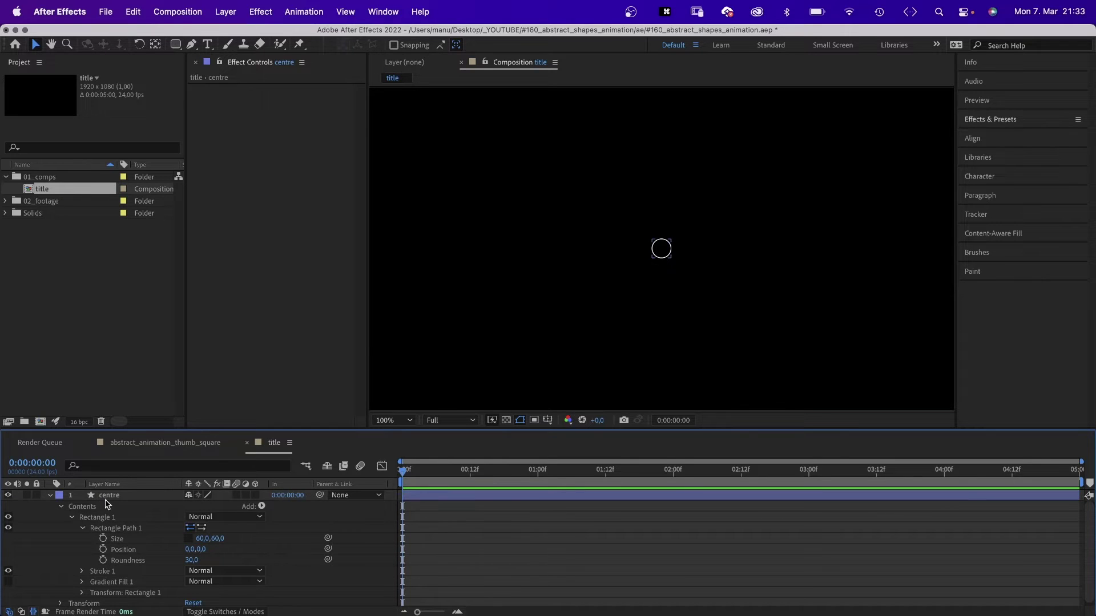
# Duplicate the centre layer and name the copy 'ball'
pyautogui.click(108, 497)
pyautogui.press('super+d')
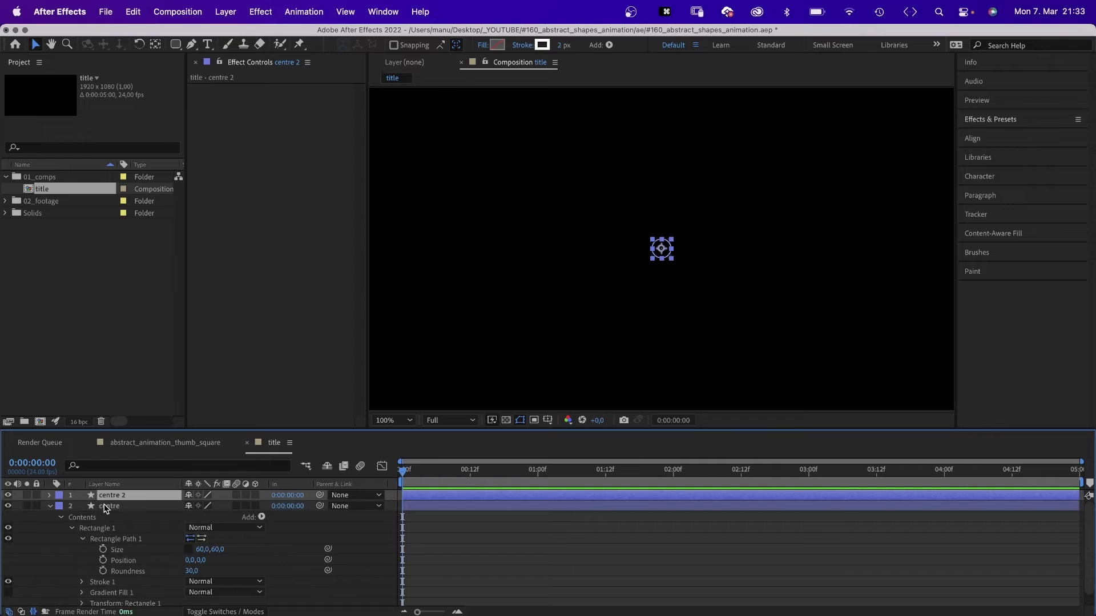
pyautogui.press('Return')
pyautogui.write('ball')
pyautogui.press('Return')
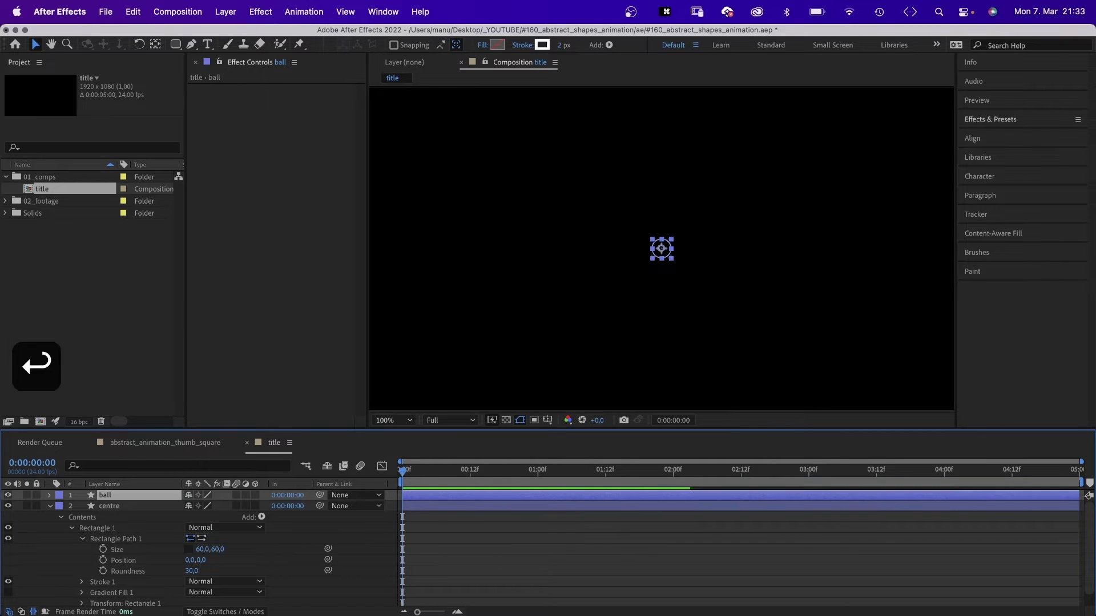
# Set the ball's Rectangle Path Size to 50×50
pyautogui.click(49, 506)
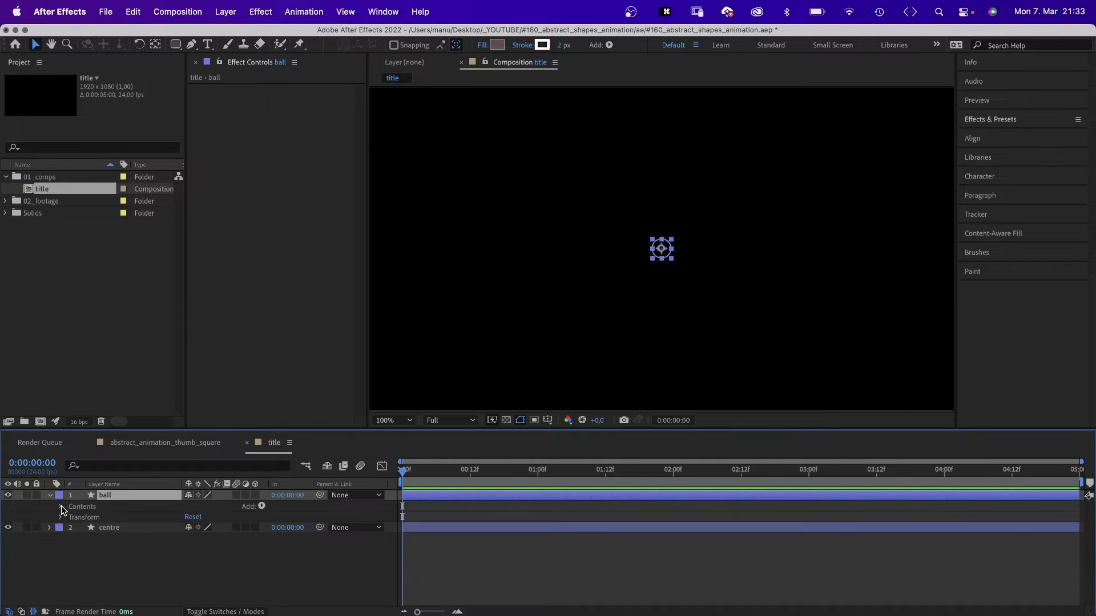
pyautogui.click(61, 505)
pyautogui.click(83, 528)
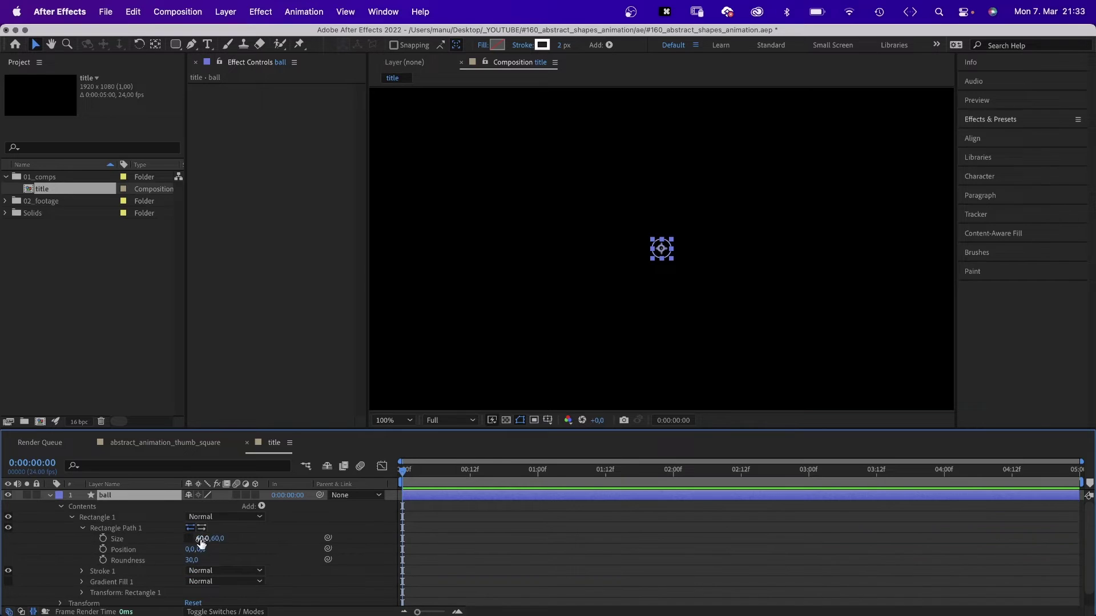
pyautogui.write('50')
pyautogui.press('Tab')
pyautogui.write('50')
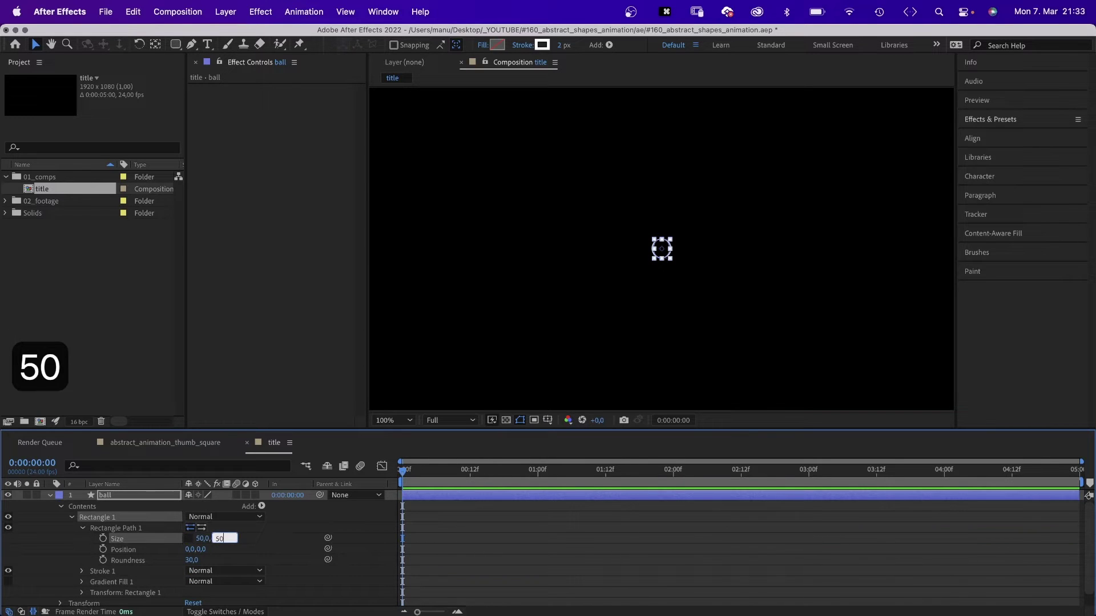
pyautogui.press('Return')
# Give the ball a solid colour fill and no stroke
pyautogui.click(482, 45)
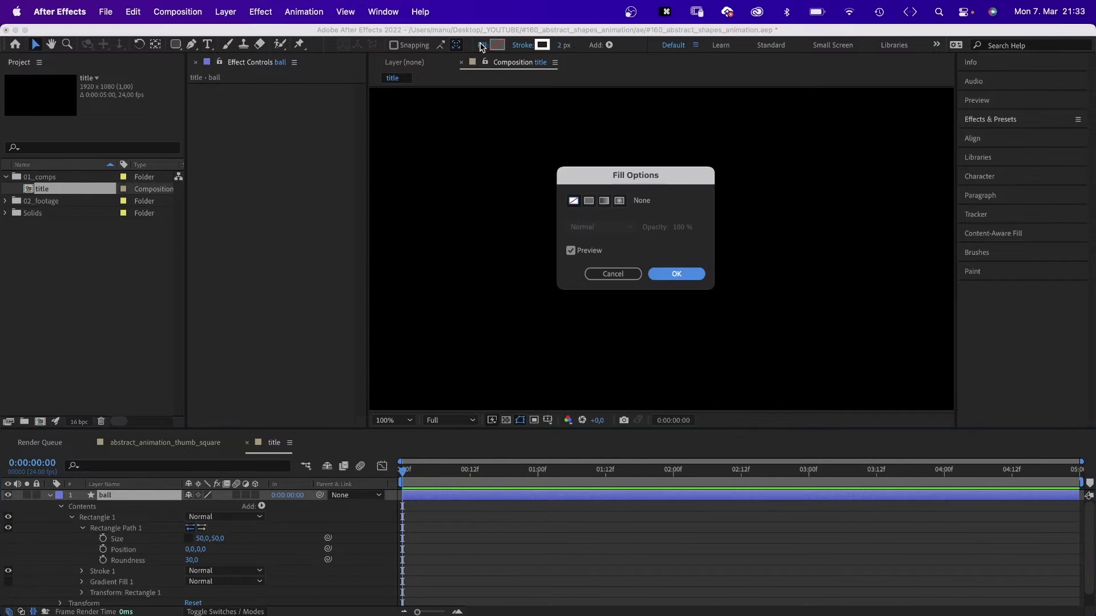
pyautogui.click(588, 201)
pyautogui.click(677, 274)
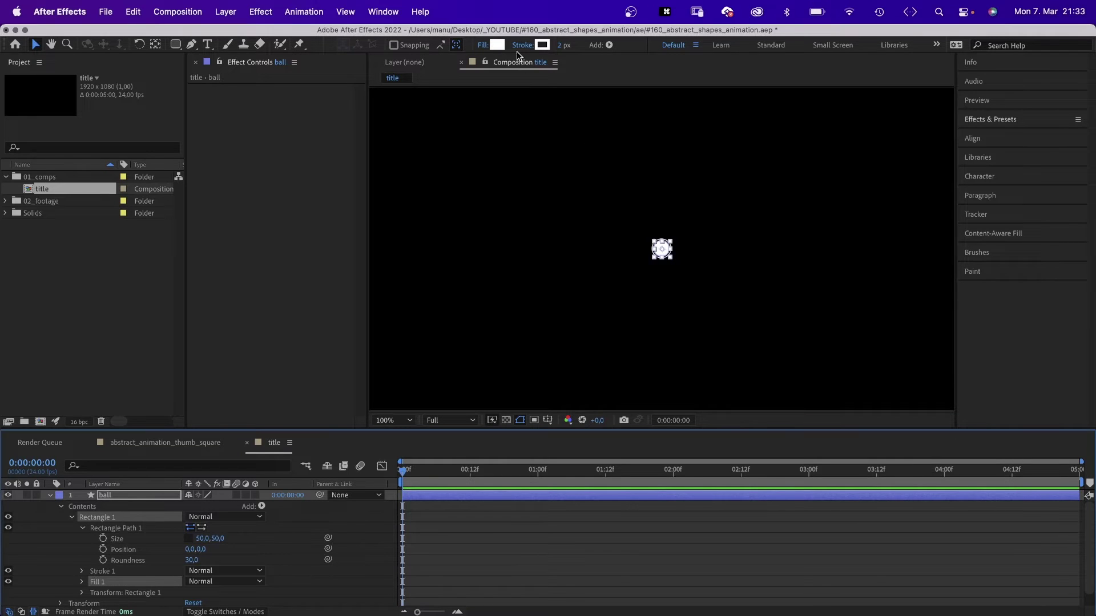
pyautogui.click(524, 45)
pyautogui.click(573, 200)
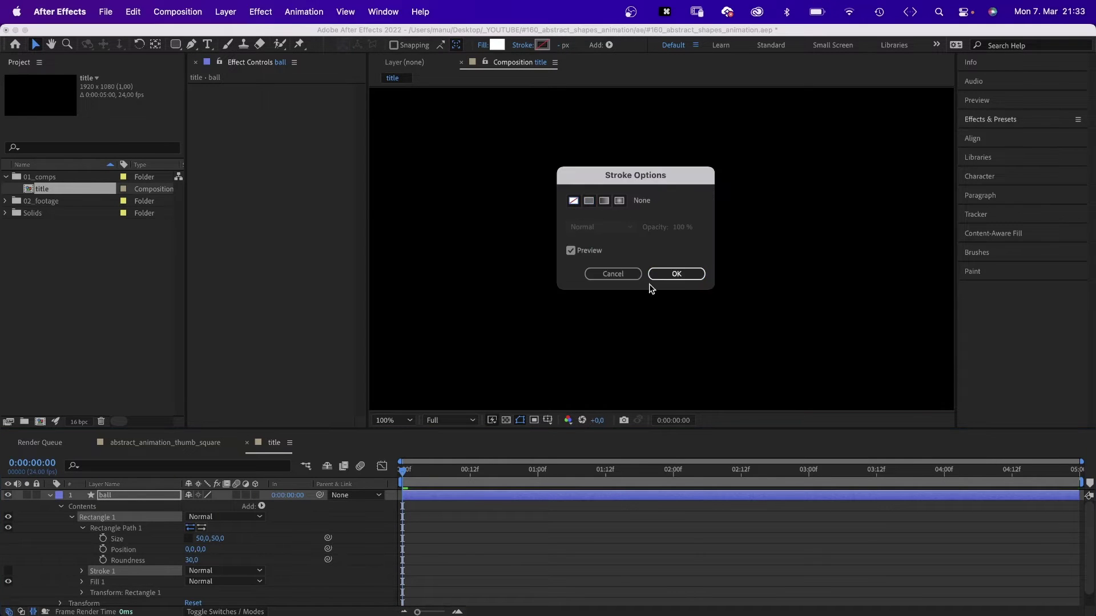
pyautogui.click(677, 274)
# Enable position keyframing on the ball layer
pyautogui.click(58, 496)
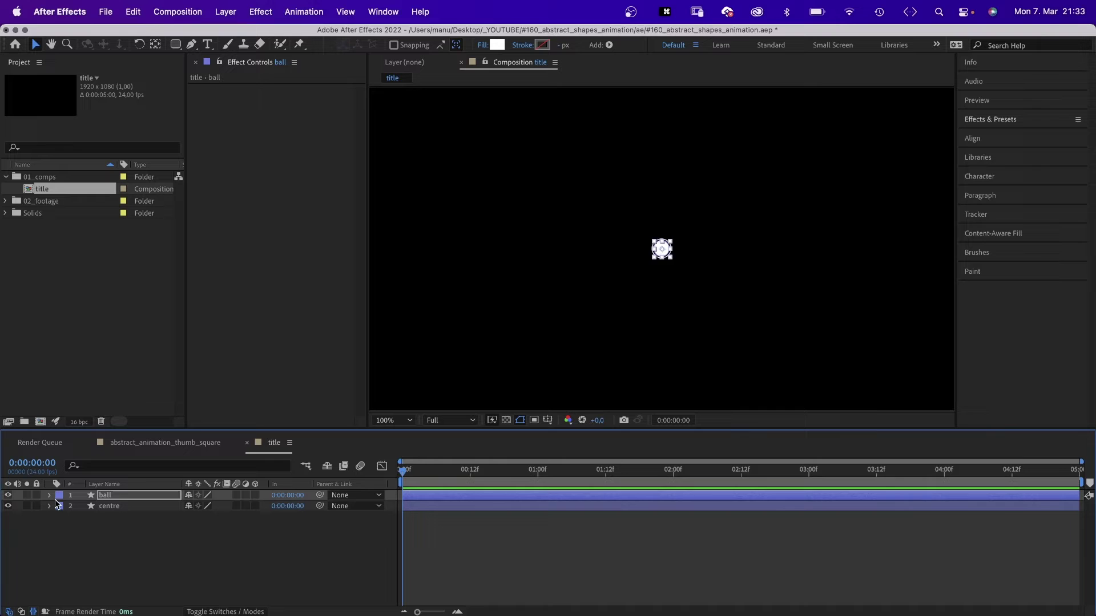
pyautogui.click(119, 531)
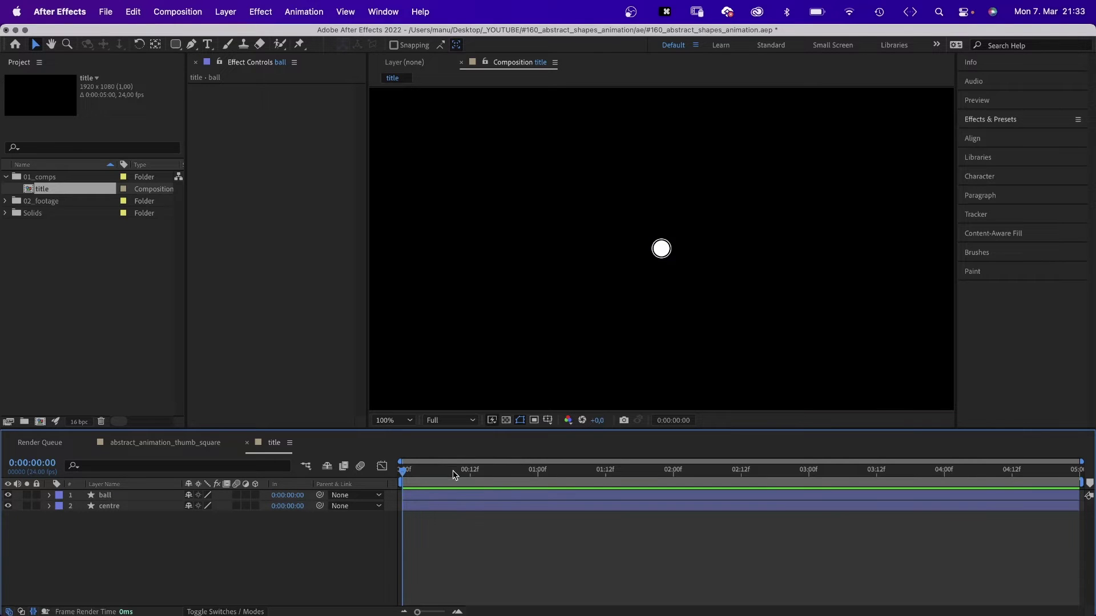
pyautogui.moveTo(455, 472); pyautogui.dragTo(449, 472)
pyautogui.click(140, 495)
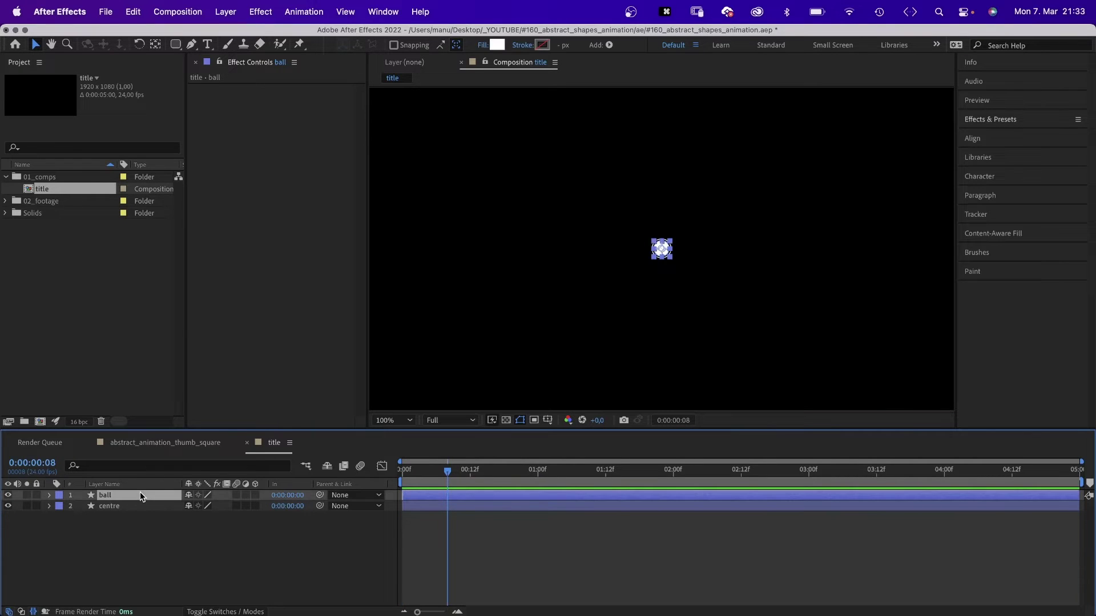
pyautogui.press('p')
pyautogui.click(81, 507)
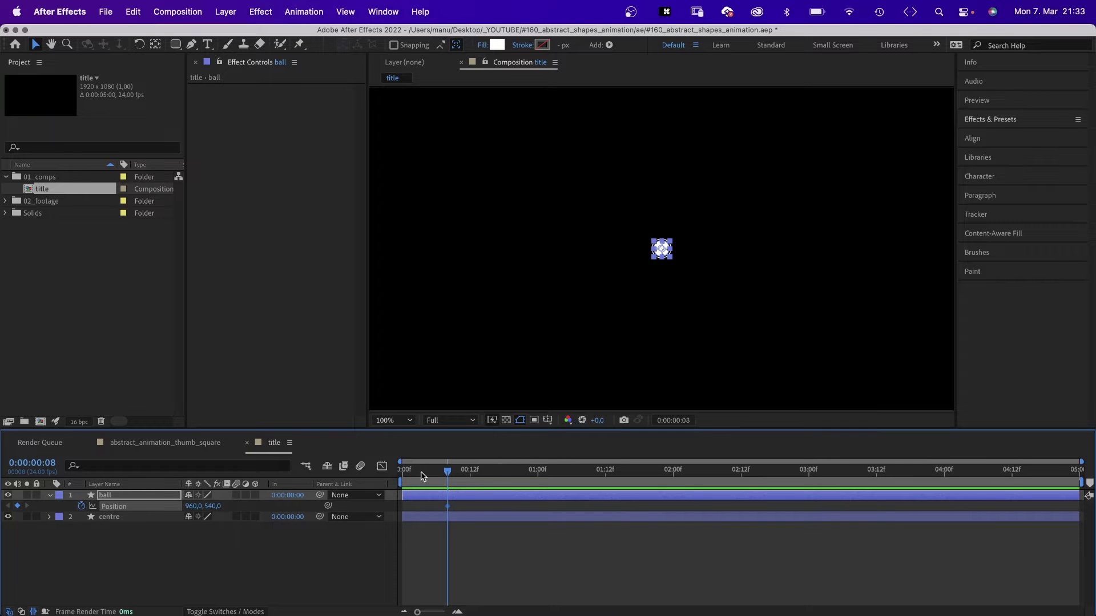
# At frame 0, push the ball to the composition's right edge
pyautogui.moveTo(421, 471); pyautogui.dragTo(403, 472)
pyautogui.moveTo(208, 506); pyautogui.dragTo(736, 468)
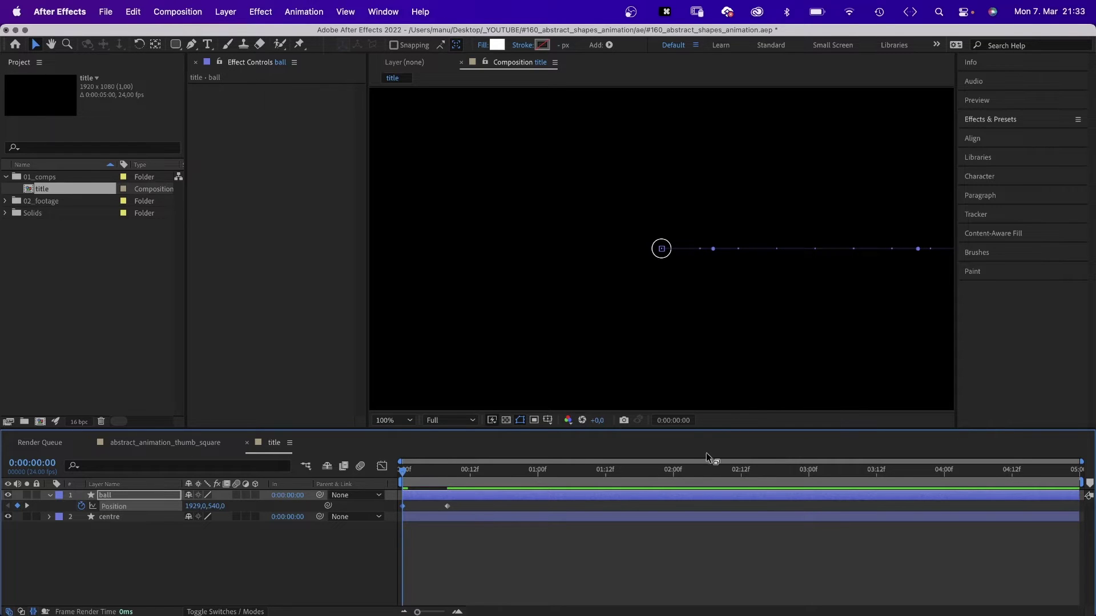
pyautogui.click(397, 420)
pyautogui.click(402, 462)
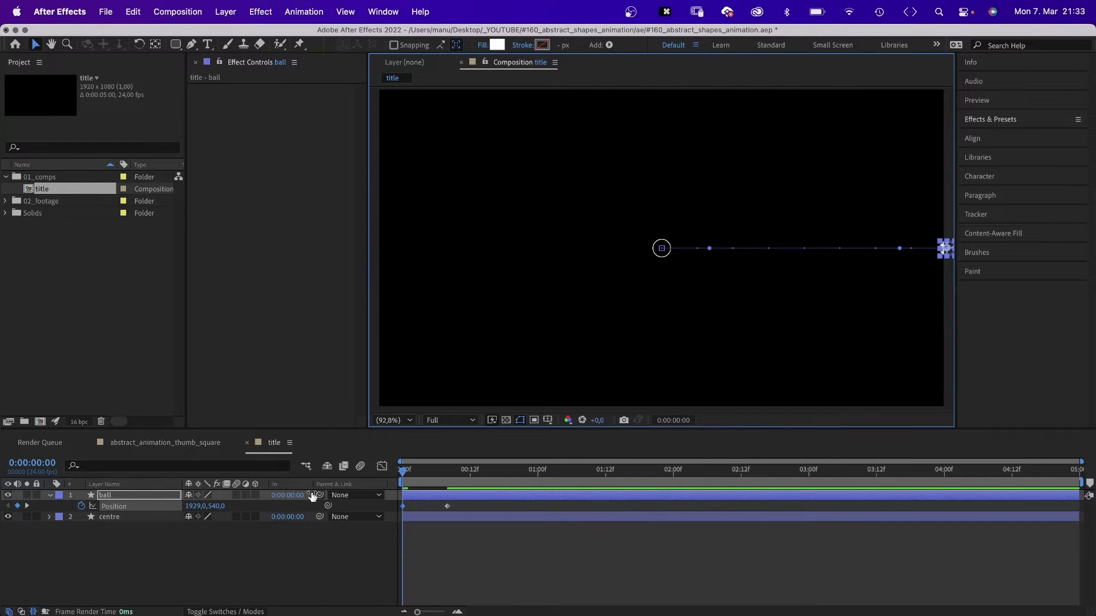
# At one second, move the ball left to position 700,540
pyautogui.moveTo(192, 509); pyautogui.dragTo(206, 505)
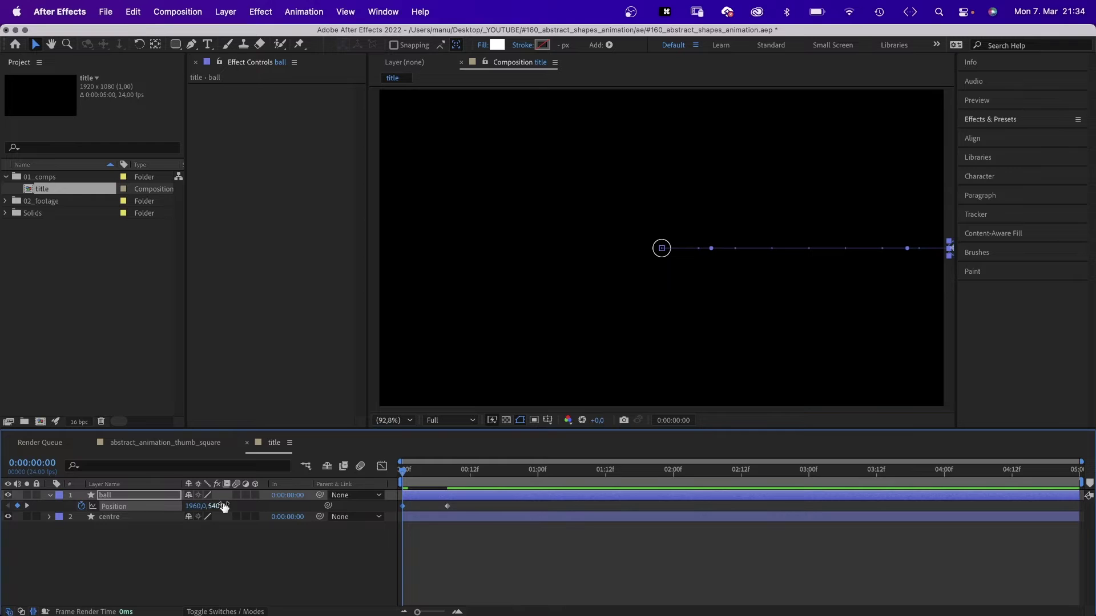
pyautogui.press('super+z')
pyautogui.moveTo(405, 469); pyautogui.dragTo(538, 470)
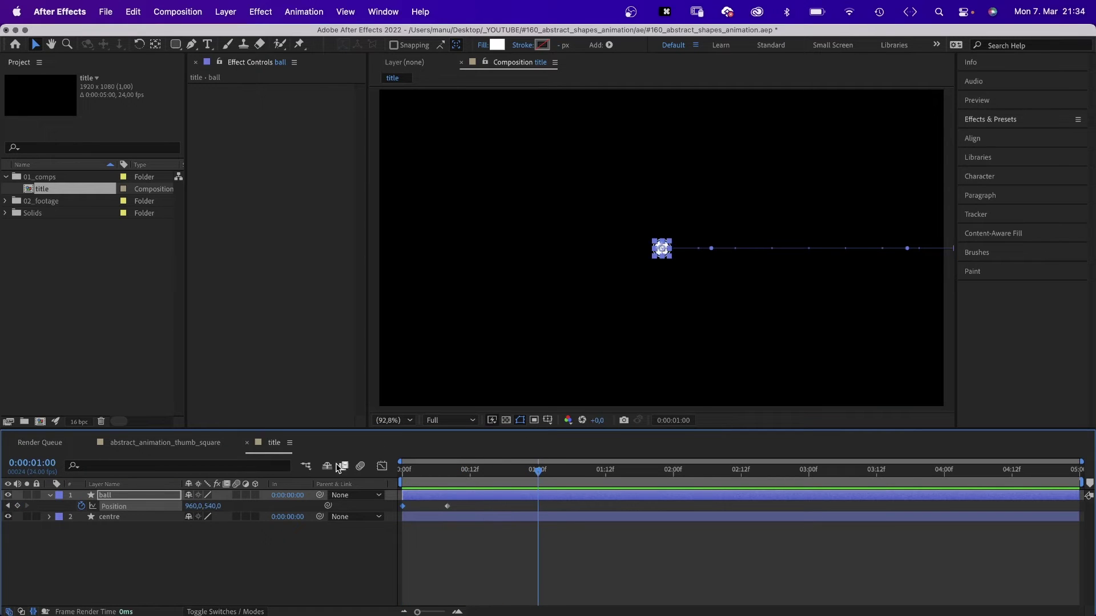
pyautogui.moveTo(194, 506); pyautogui.dragTo(172, 508)
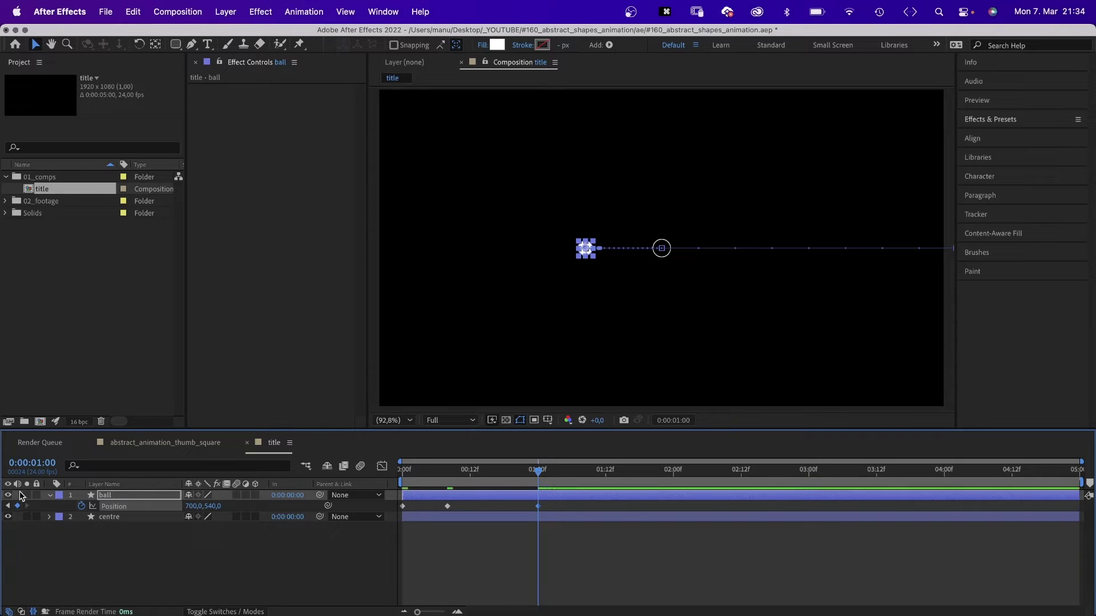
pyautogui.click(102, 519)
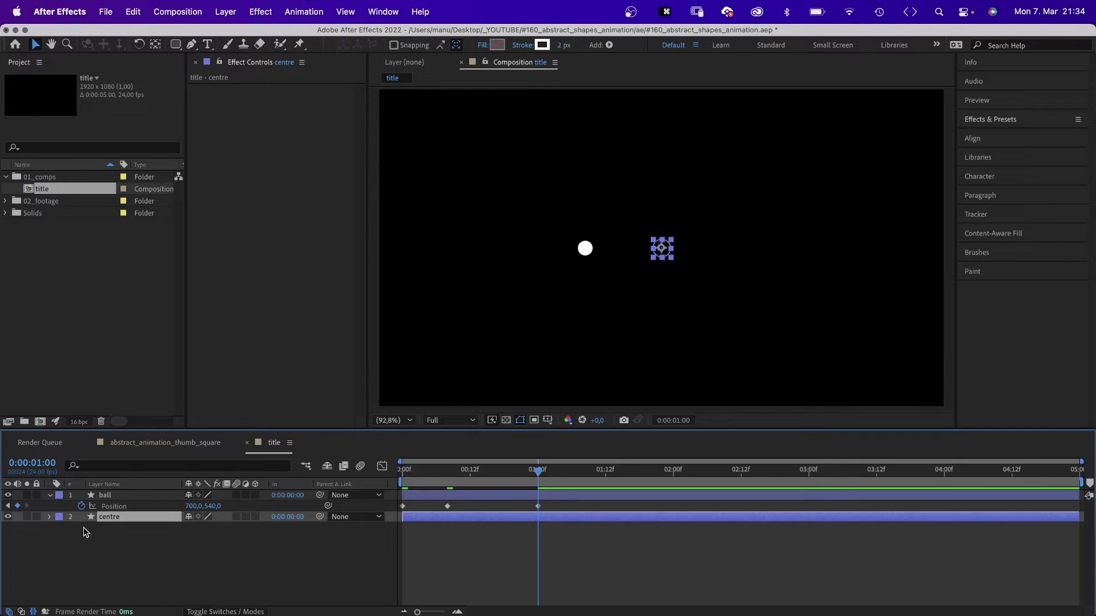
pyautogui.click(49, 521)
pyautogui.moveTo(202, 539); pyautogui.dragTo(483, 524)
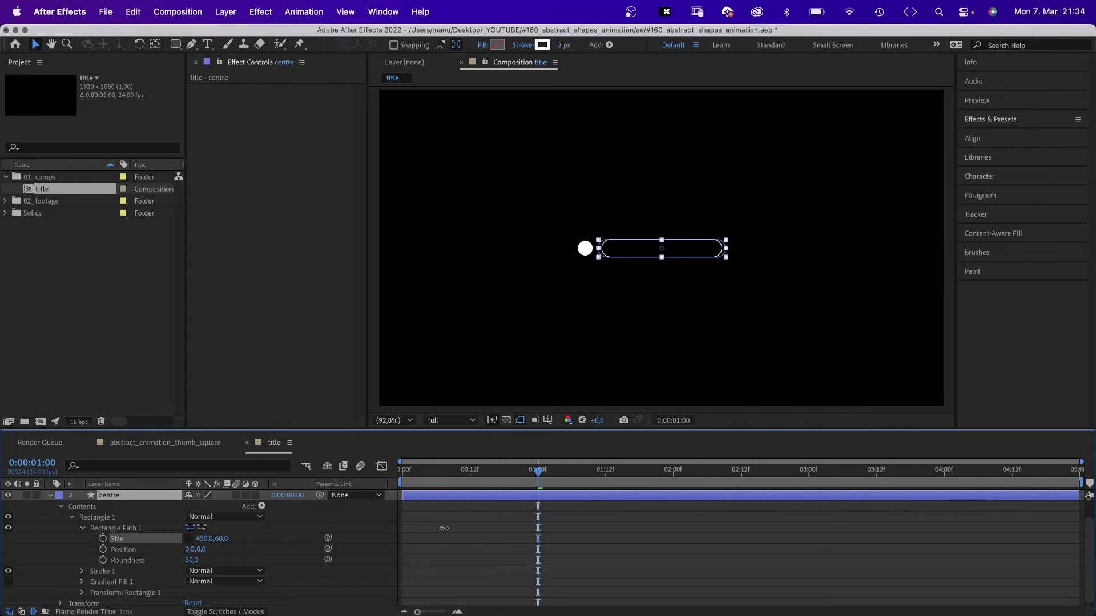
pyautogui.press('super+z')
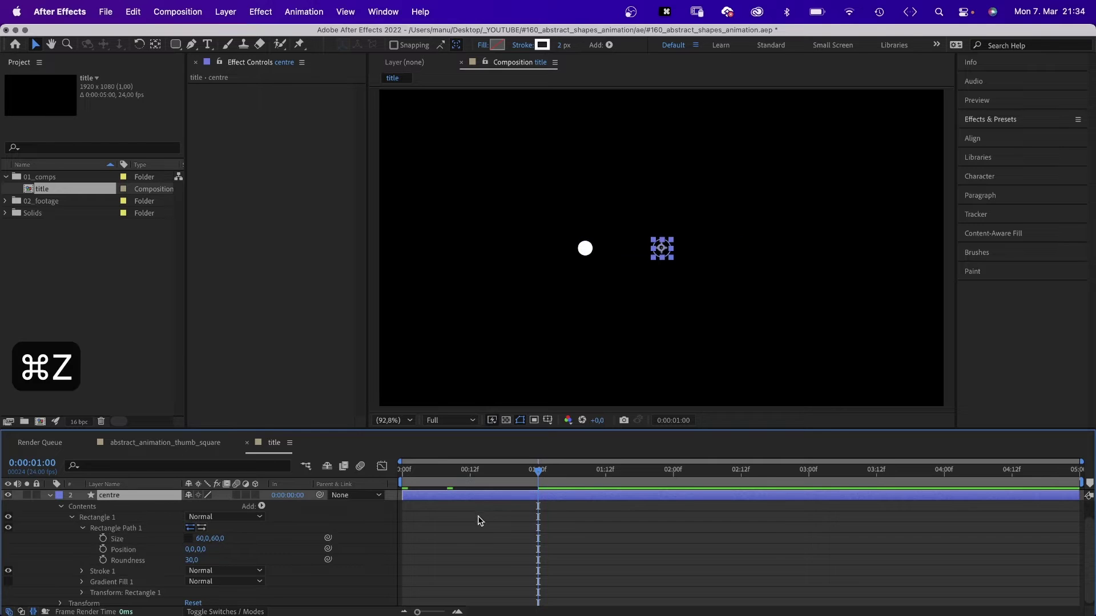
pyautogui.click(160, 47)
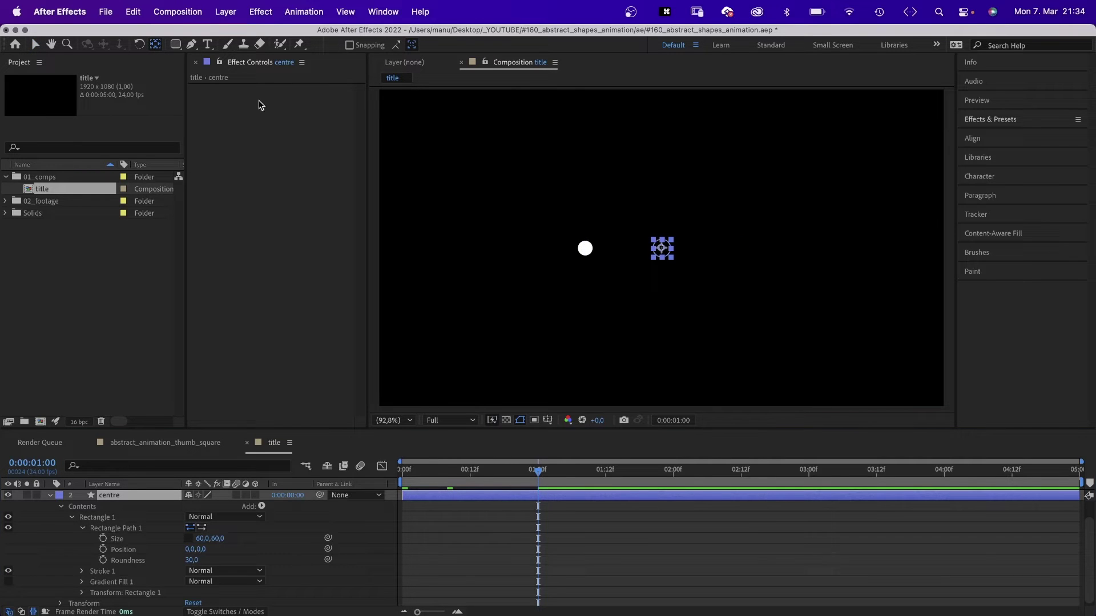
pyautogui.click(664, 251)
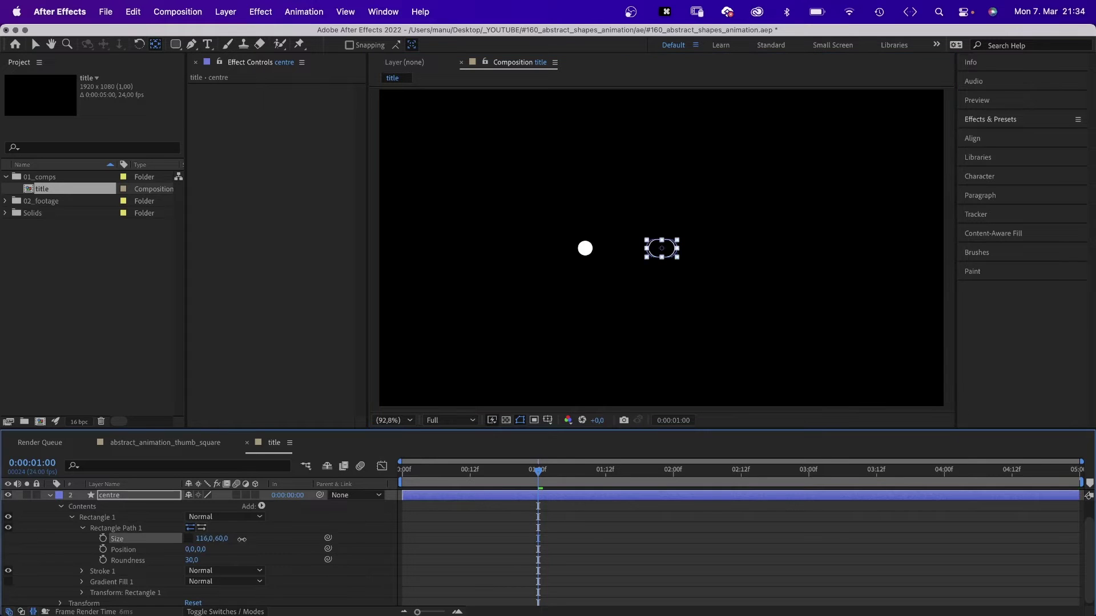
pyautogui.moveTo(206, 539); pyautogui.dragTo(256, 540)
pyautogui.press('super+z')
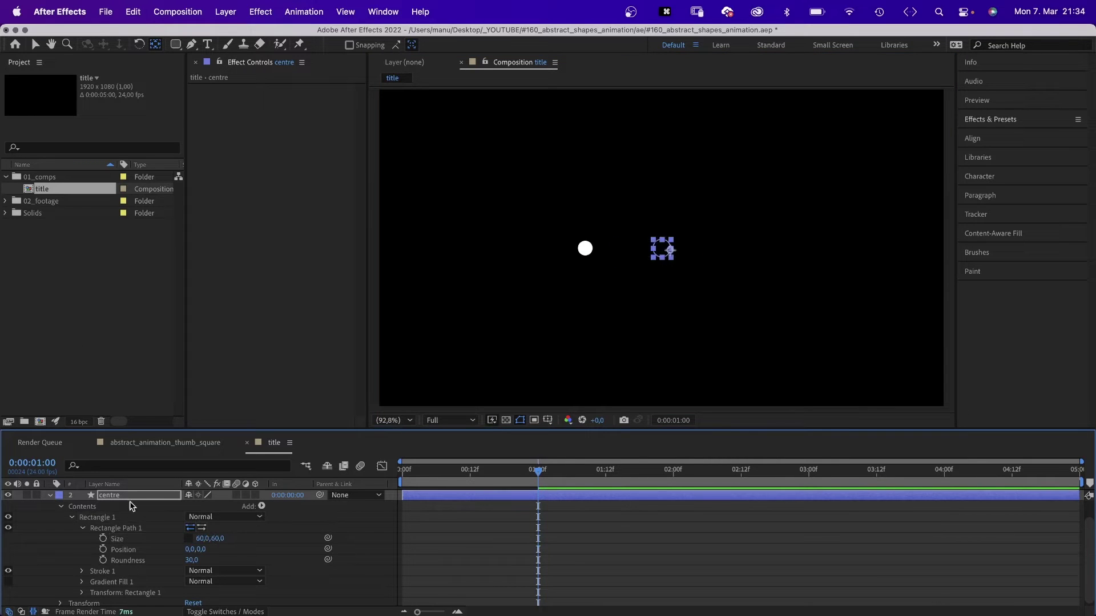
pyautogui.click(138, 497)
# Add A=sourceRectAtTime(); [A.left+A.width,A.top+A.height/2] as centre's Anchor Point expression
pyautogui.press('a')
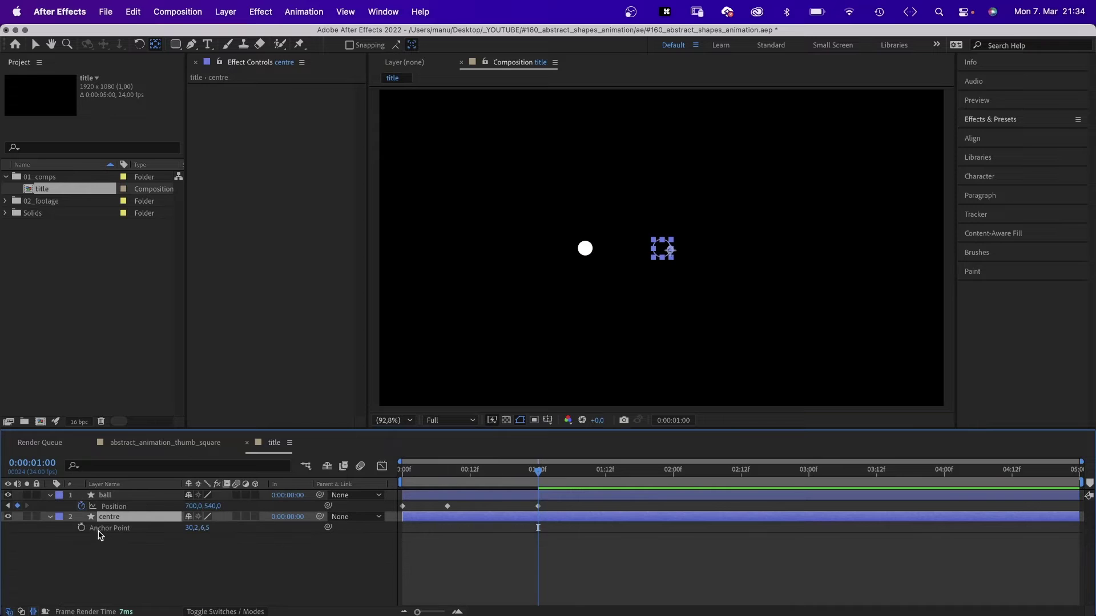
pyautogui.keyDown('alt'); pyautogui.click(81, 529); pyautogui.keyUp('alt')
pyautogui.write('A')
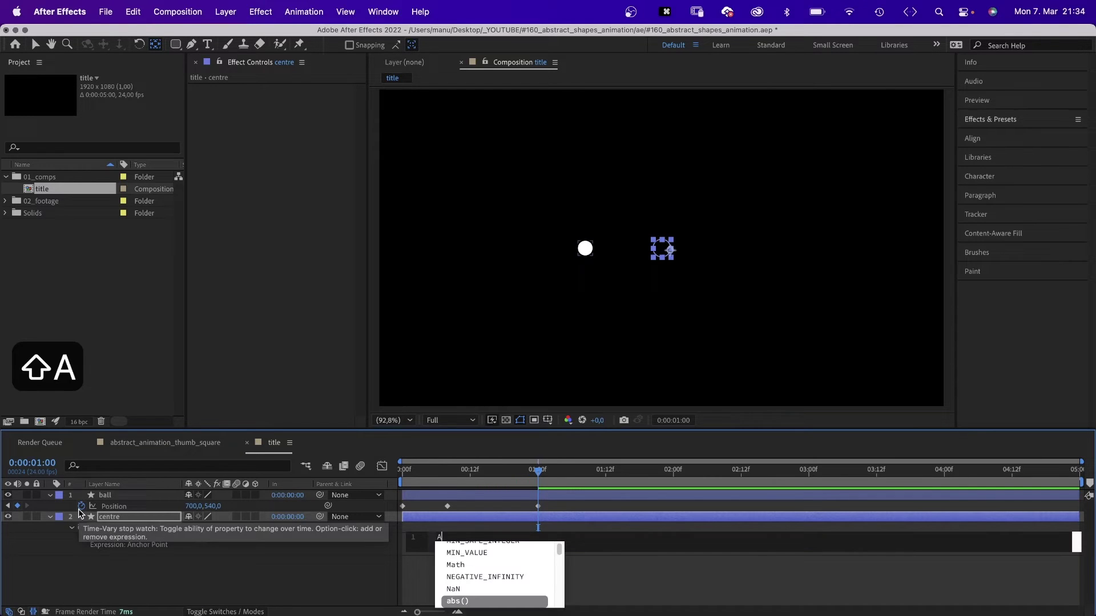
pyautogui.write('=')
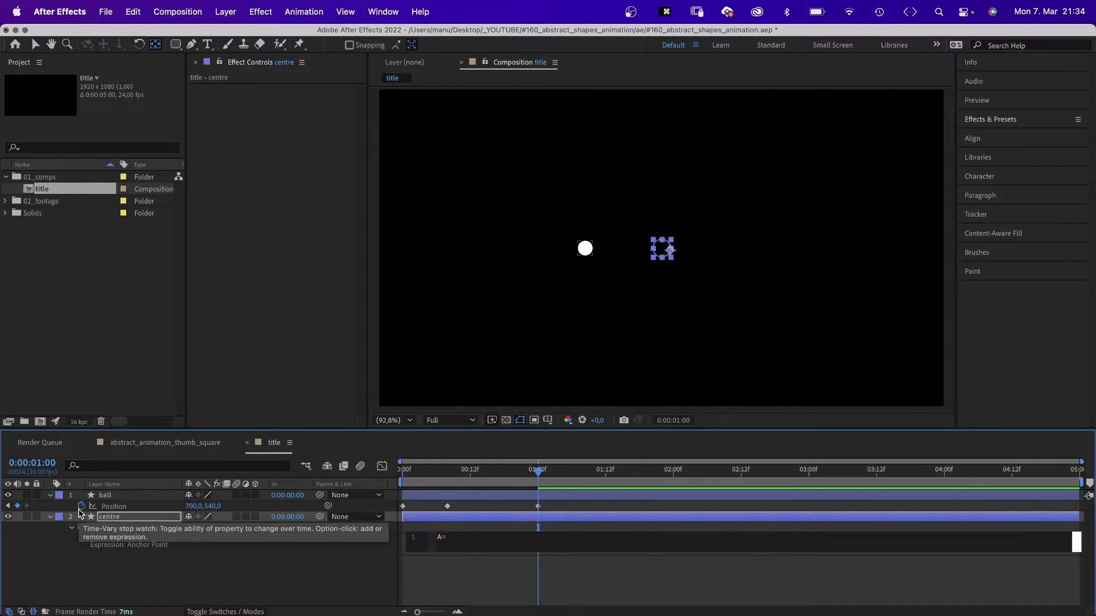
pyautogui.write('source')
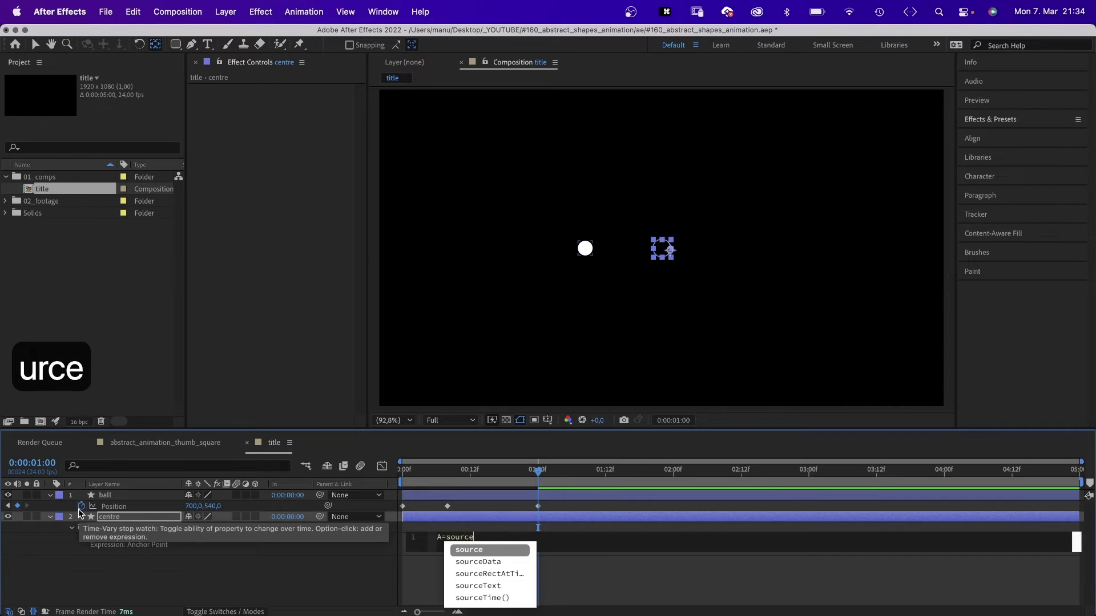
pyautogui.press('Down')
pyautogui.press('Down')
pyautogui.press('Return')
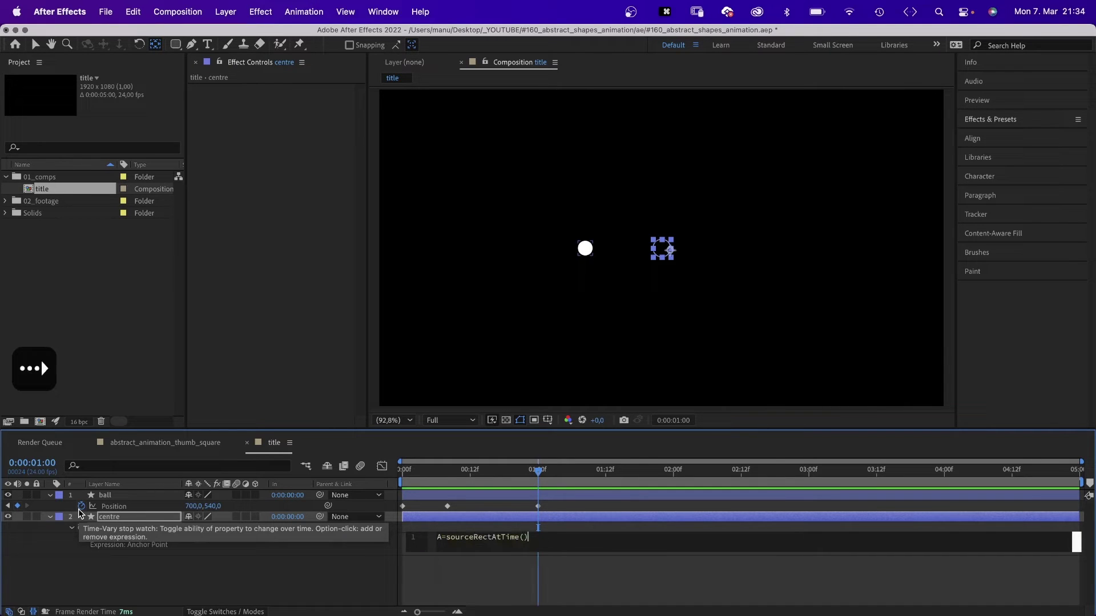
pyautogui.write(';')
pyautogui.press('Return')
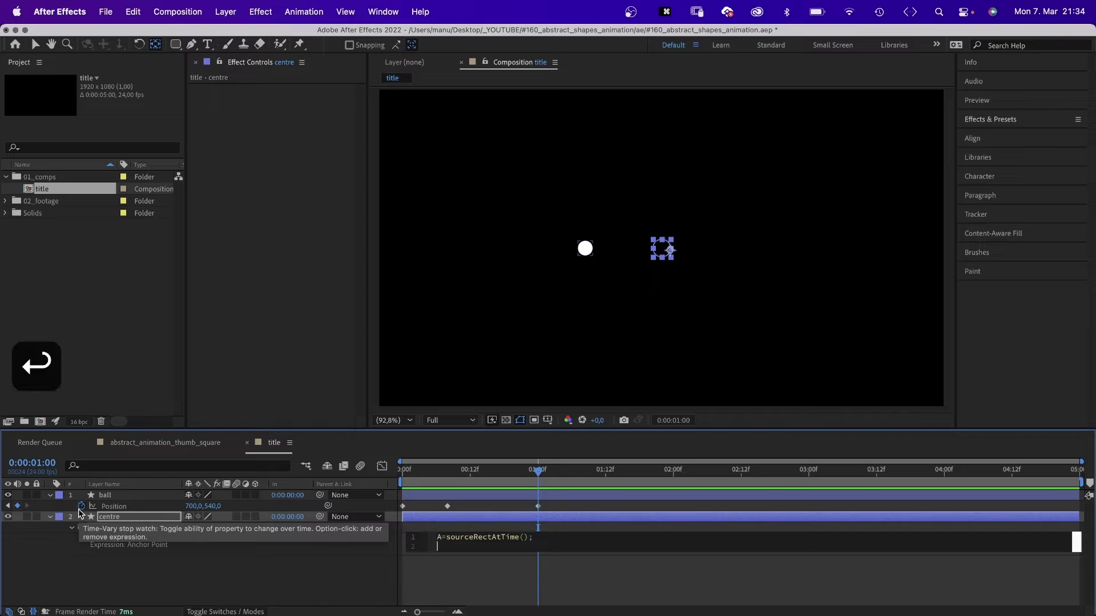
pyautogui.write('[')
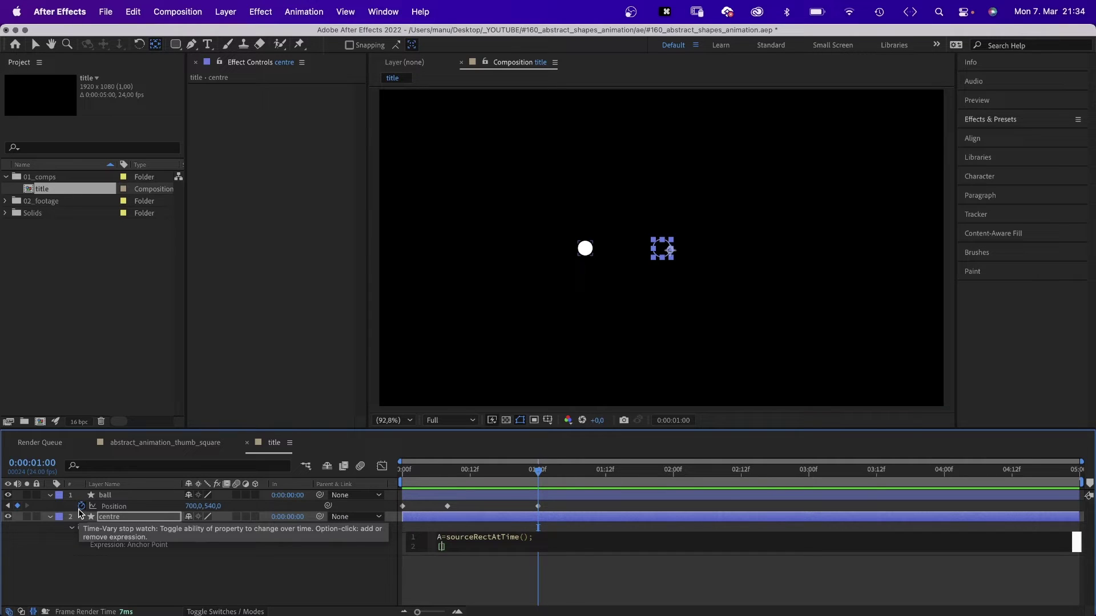
pyautogui.write('A.left')
pyautogui.write('+A.width')
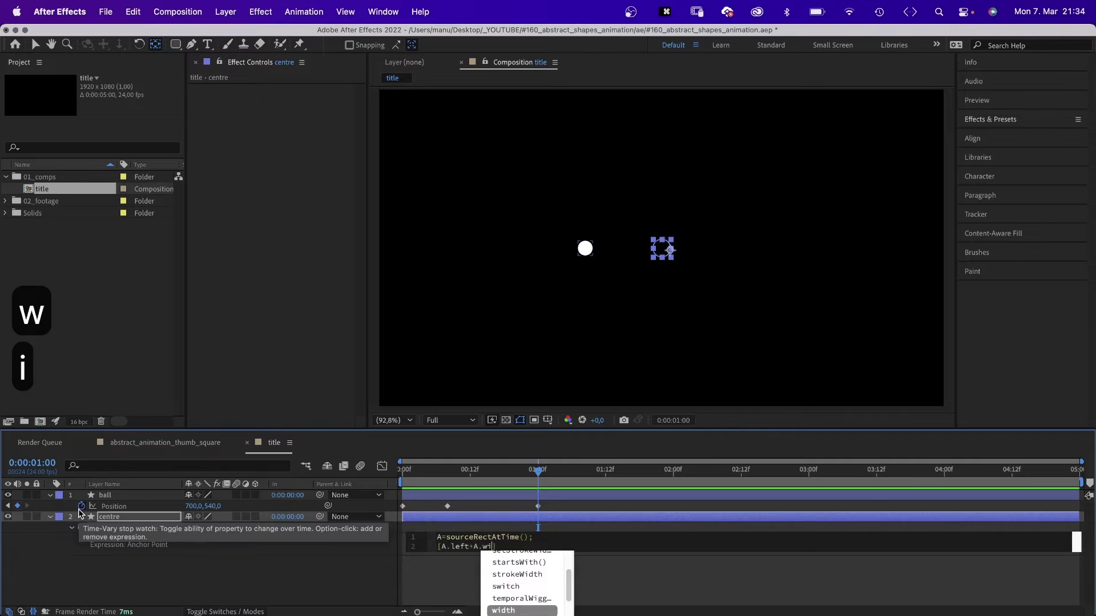
pyautogui.write(',')
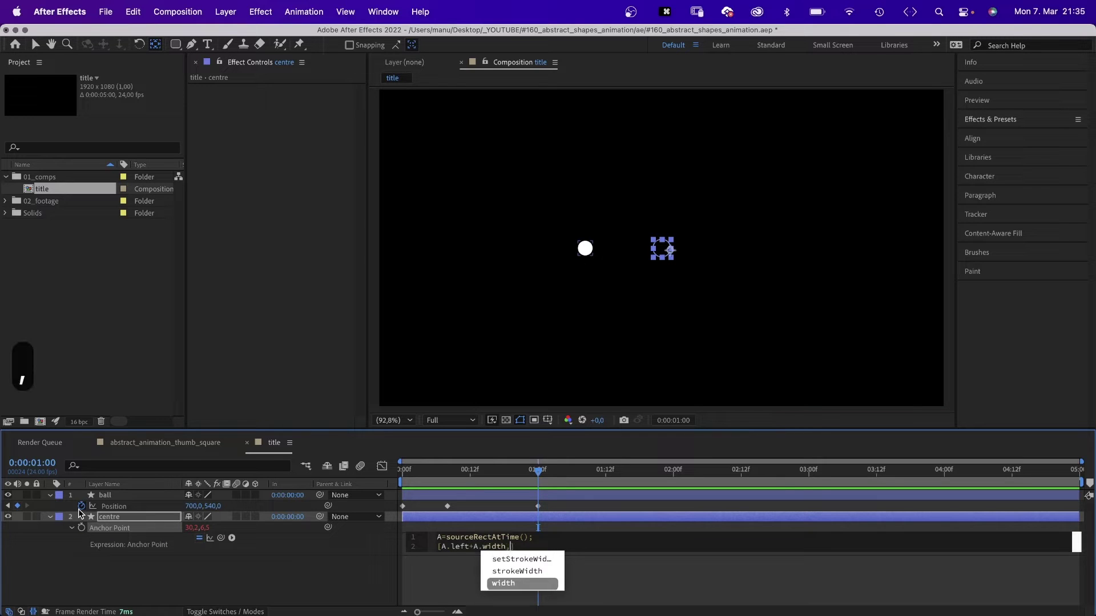
pyautogui.write('A.top')
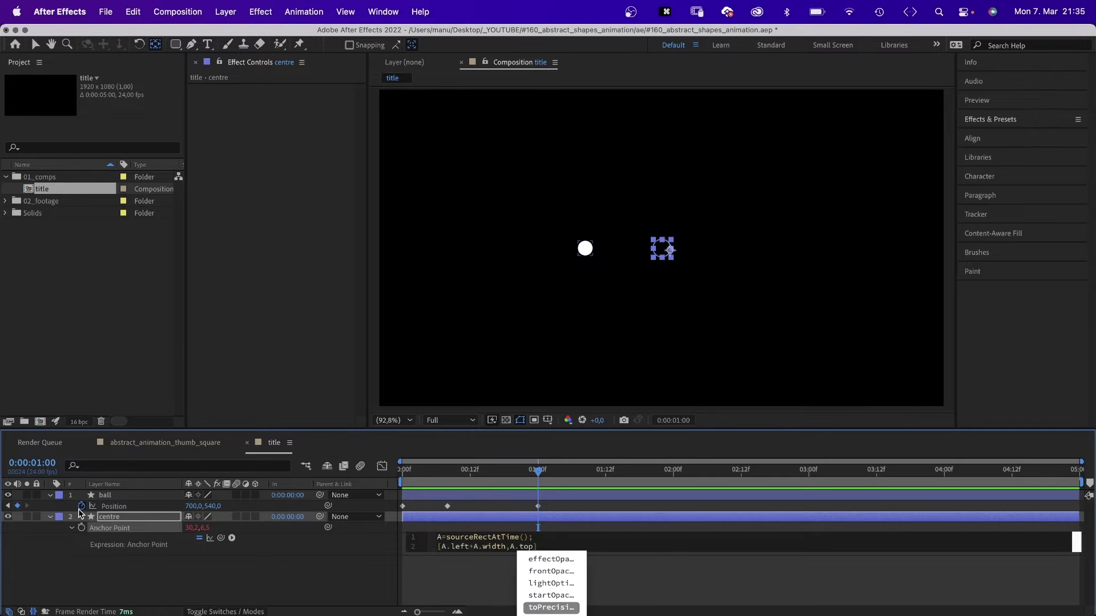
pyautogui.write('+A.height')
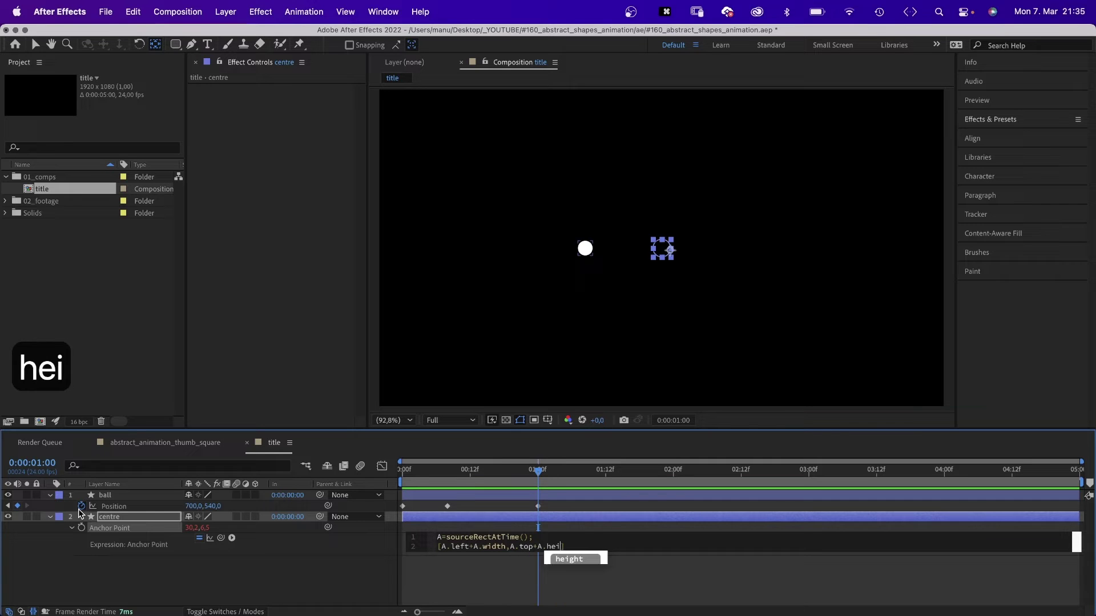
pyautogui.write('/2')
pyautogui.click(272, 573)
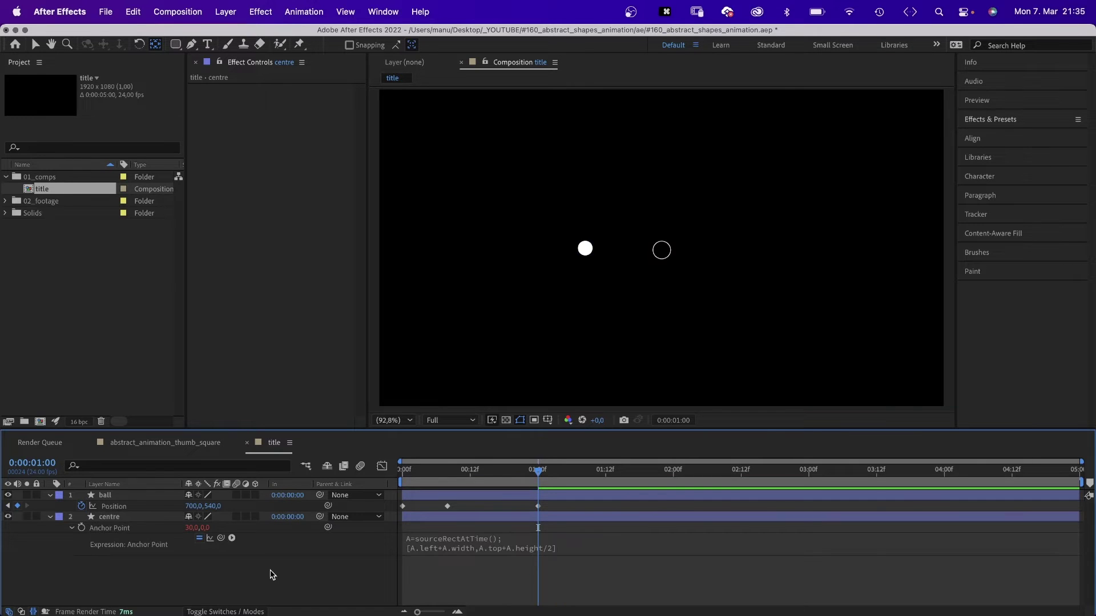
# At frame 8, set the centre layer's Position Y to 540
pyautogui.click(127, 518)
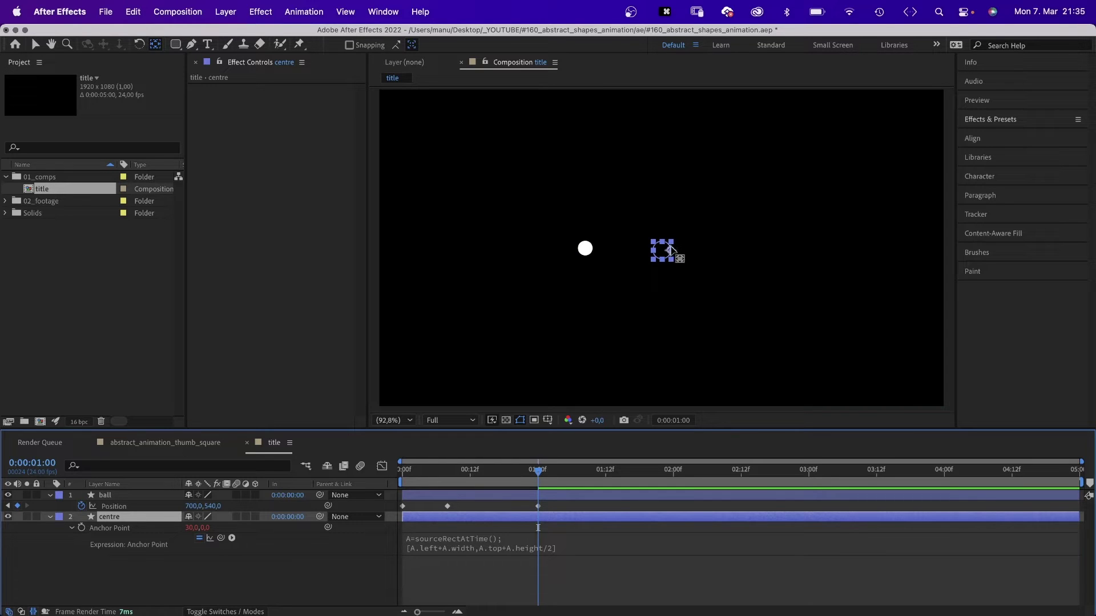
pyautogui.press('v')
pyautogui.moveTo(538, 470); pyautogui.dragTo(448, 470)
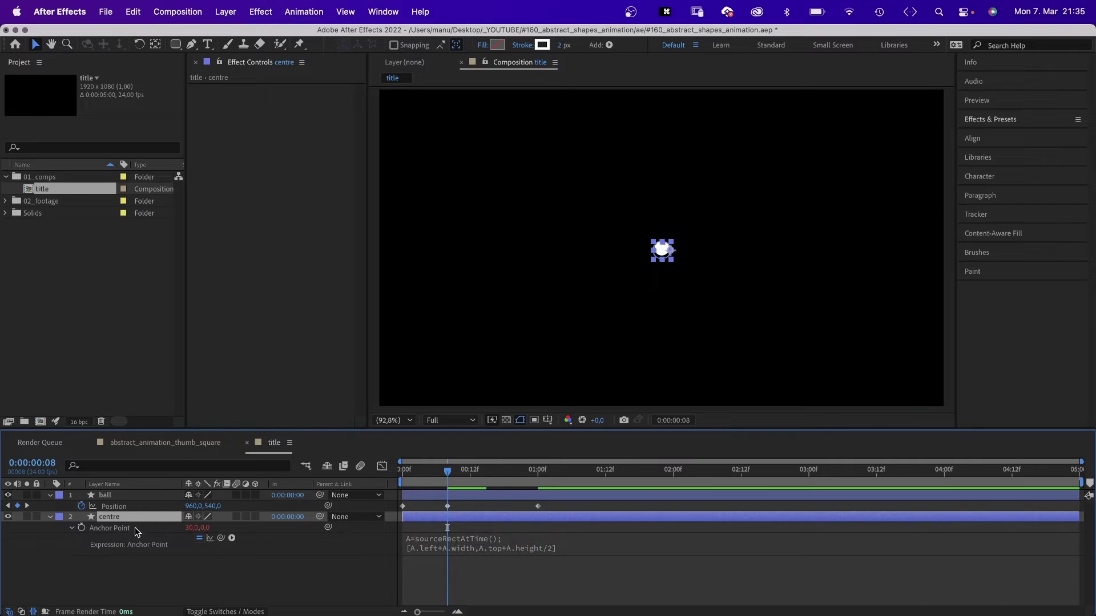
pyautogui.press('p')
pyautogui.click(219, 528)
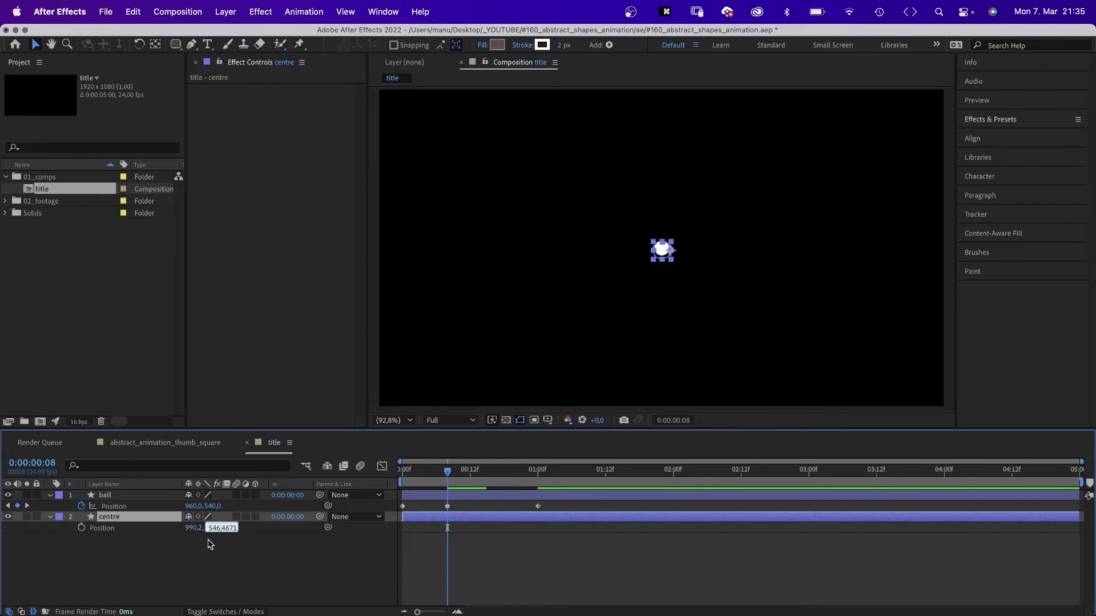
pyautogui.write('540')
pyautogui.press('Return')
pyautogui.click(105, 518)
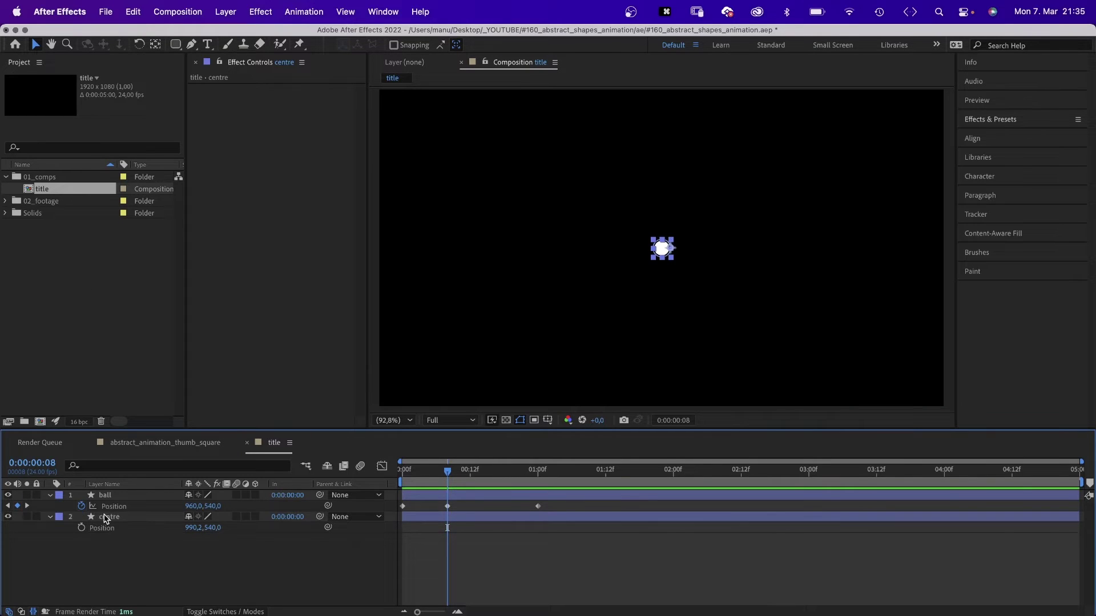
pyautogui.click(59, 518)
# Keyframe centre's Size from 60×60 at frame 8 to 318×60 at one second
pyautogui.click(62, 539)
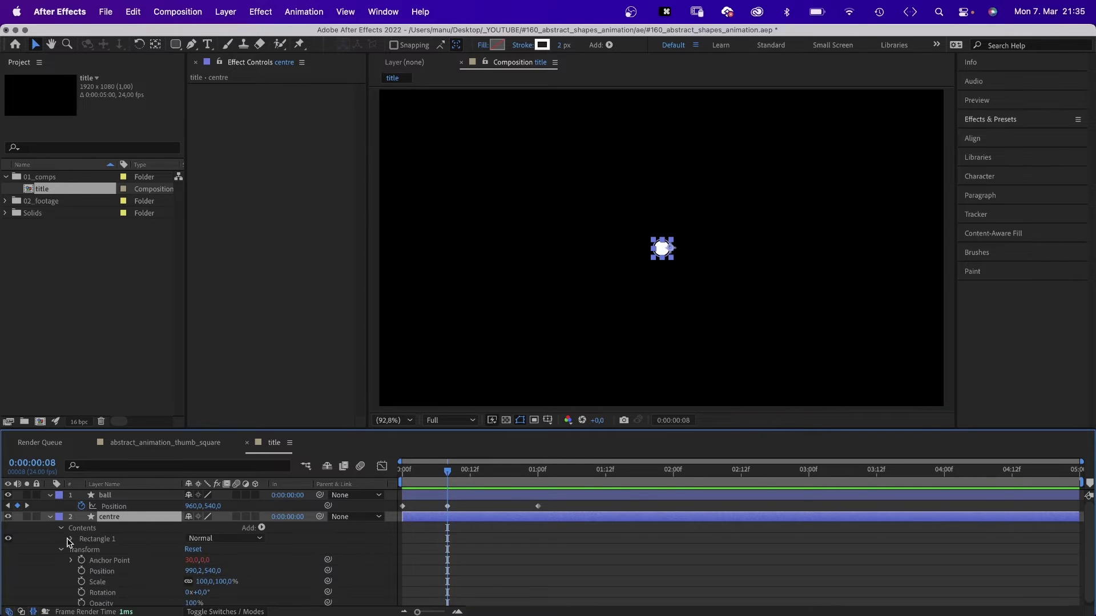
pyautogui.click(82, 550)
pyautogui.click(105, 560)
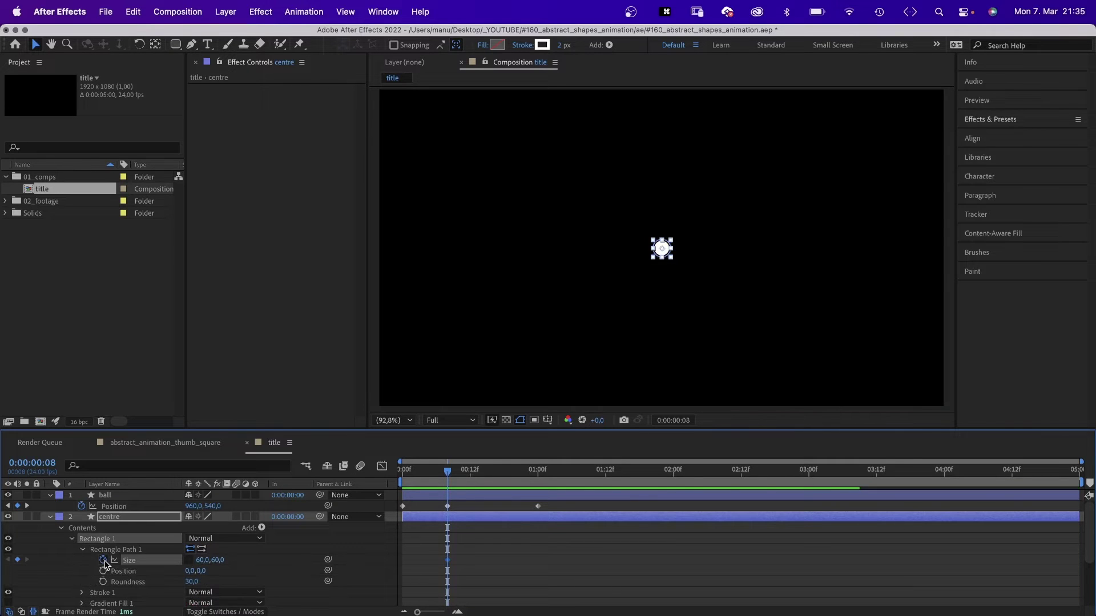
pyautogui.moveTo(450, 470); pyautogui.dragTo(538, 470)
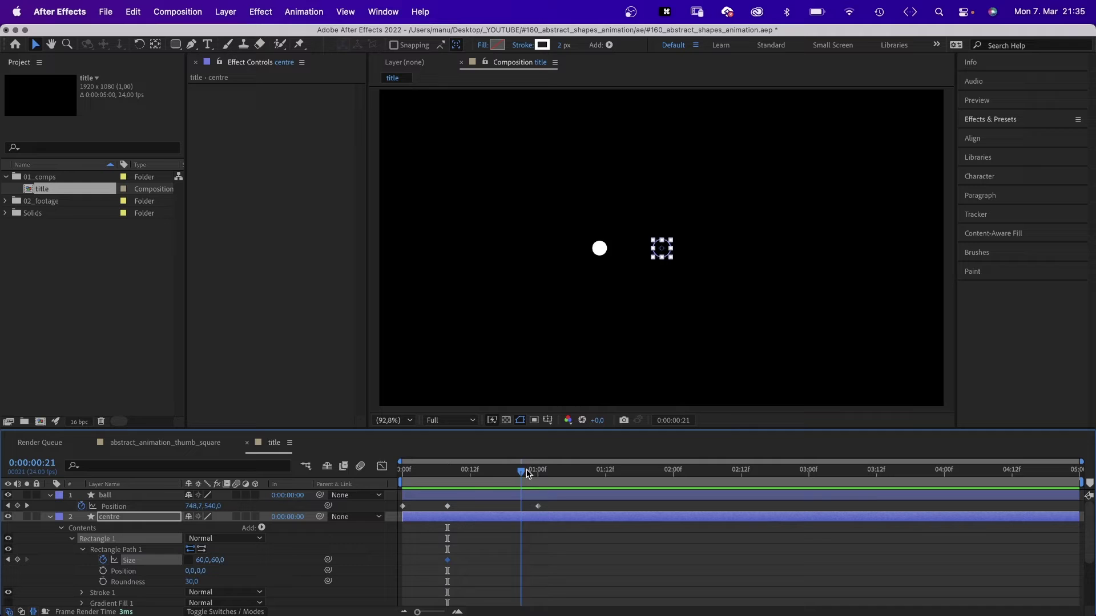
pyautogui.moveTo(200, 560); pyautogui.dragTo(329, 531)
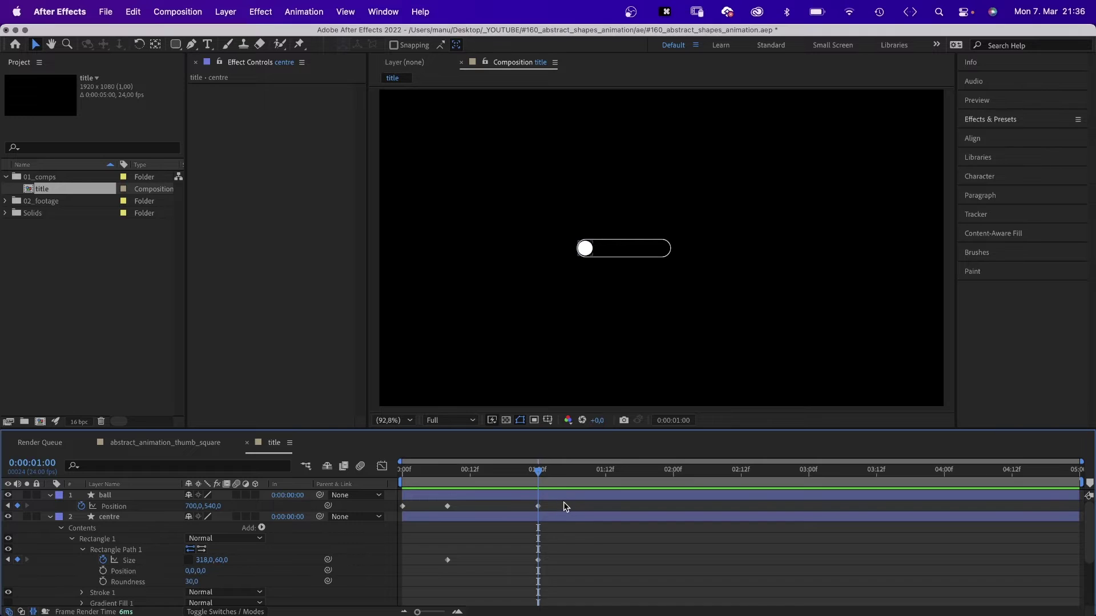
pyautogui.moveTo(563, 502); pyautogui.dragTo(439, 576)
# In the speed graph, Easy Ease the one-second keyframes so motion decays sharply
pyautogui.click(383, 469)
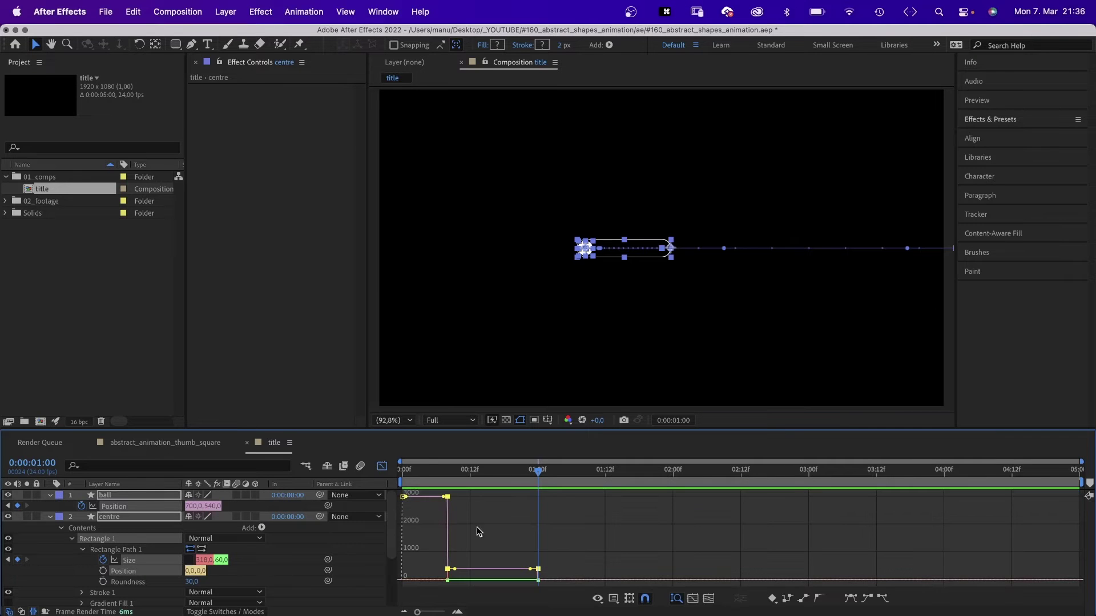
pyautogui.click(614, 598)
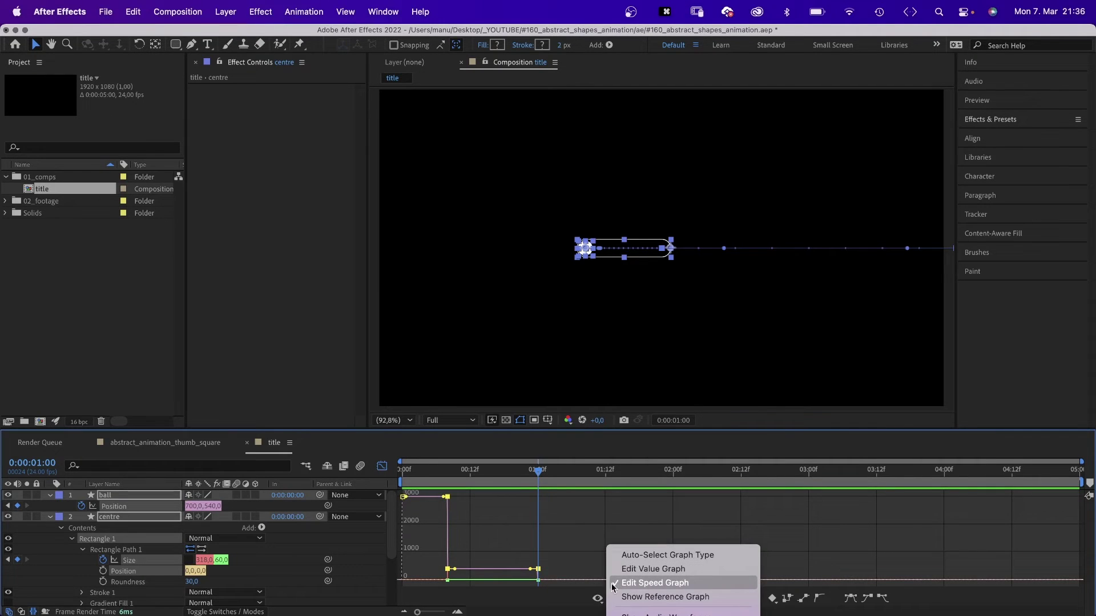
pyautogui.click(612, 584)
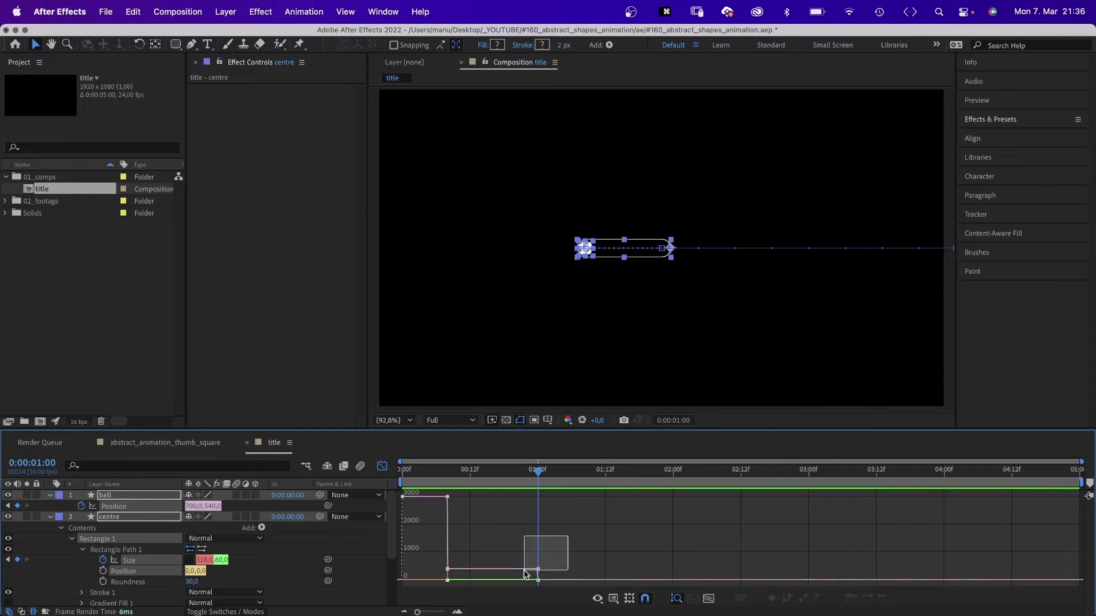
pyautogui.moveTo(568, 536)
pyautogui.mouseDown()
pyautogui.moveTo(522, 584)
pyautogui.moveTo(468, 585)
pyautogui.mouseUp()
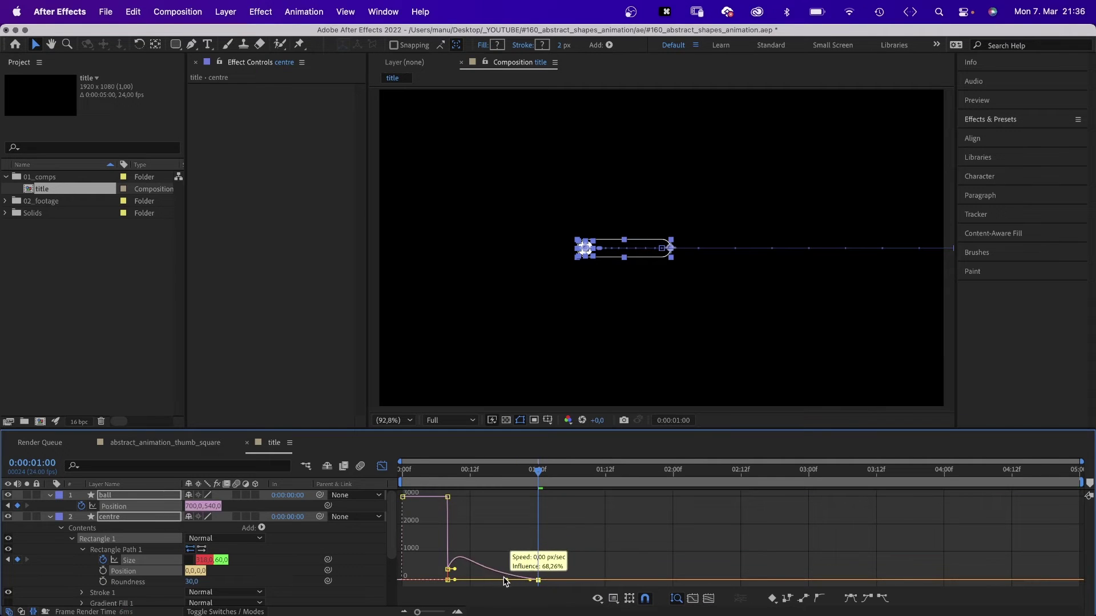
pyautogui.click(455, 572)
pyautogui.moveTo(454, 570); pyautogui.dragTo(448, 570)
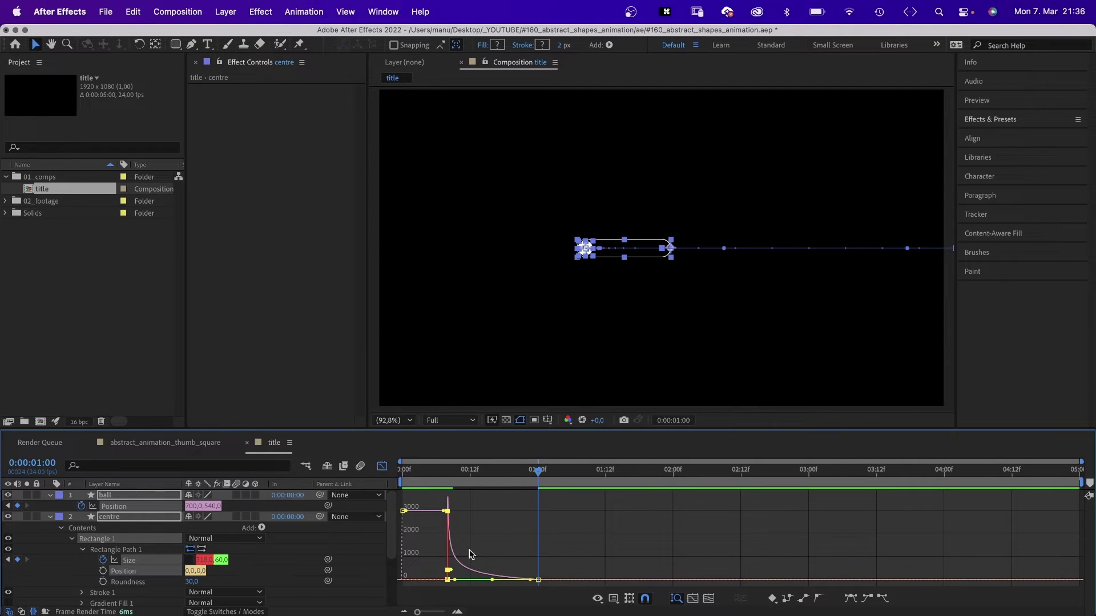
# Preview the animation from the start
pyautogui.moveTo(537, 470); pyautogui.dragTo(404, 469)
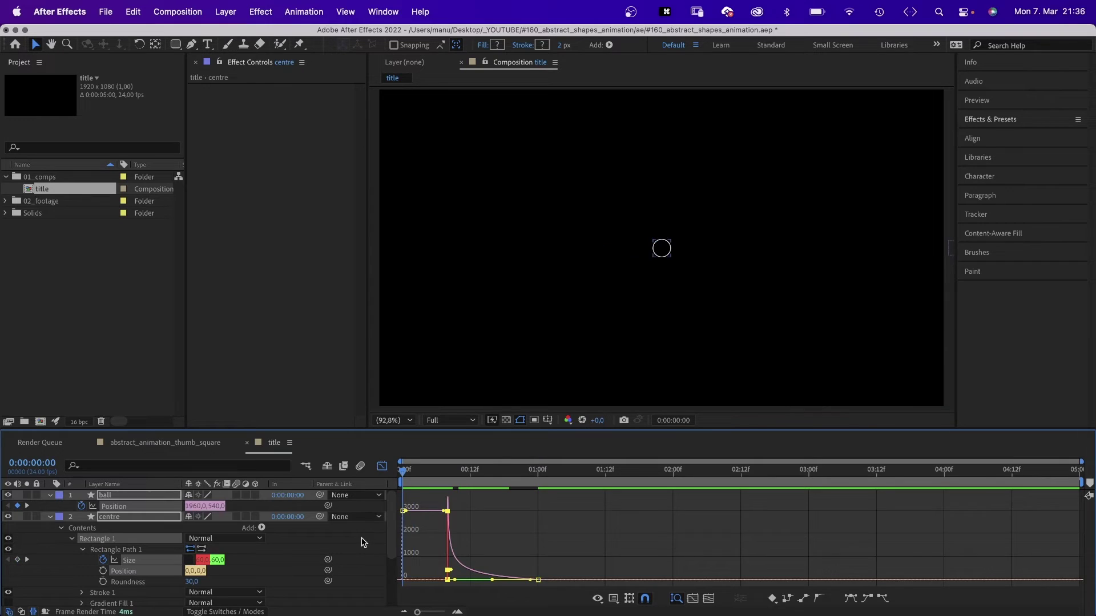
pyautogui.press('F2')
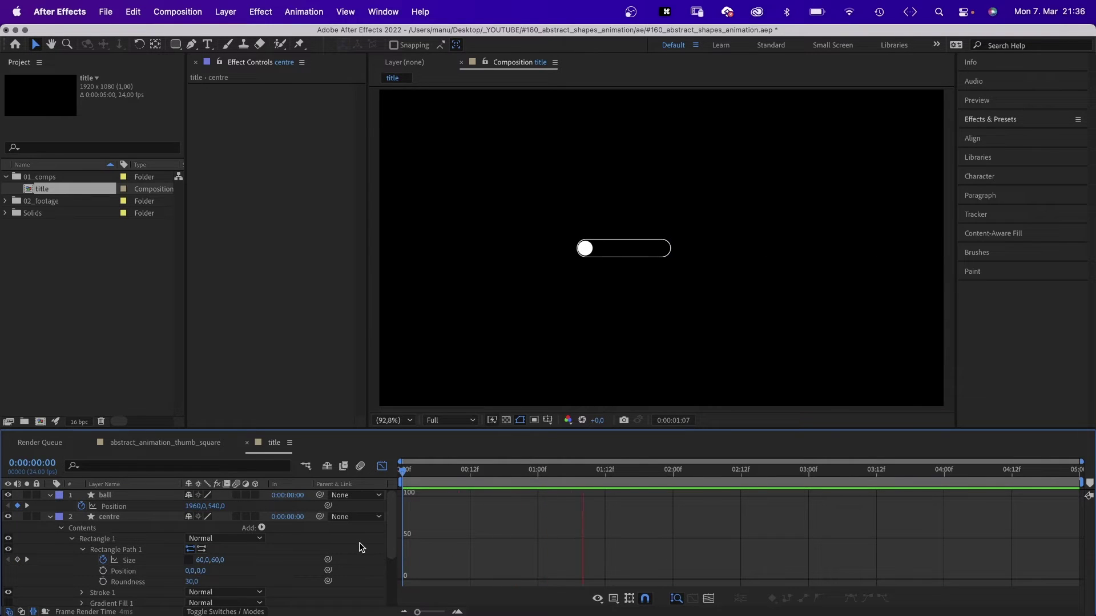
pyautogui.press('space')
# Move the current time to 1:16 with the ball and centre layers selected
pyautogui.click(383, 467)
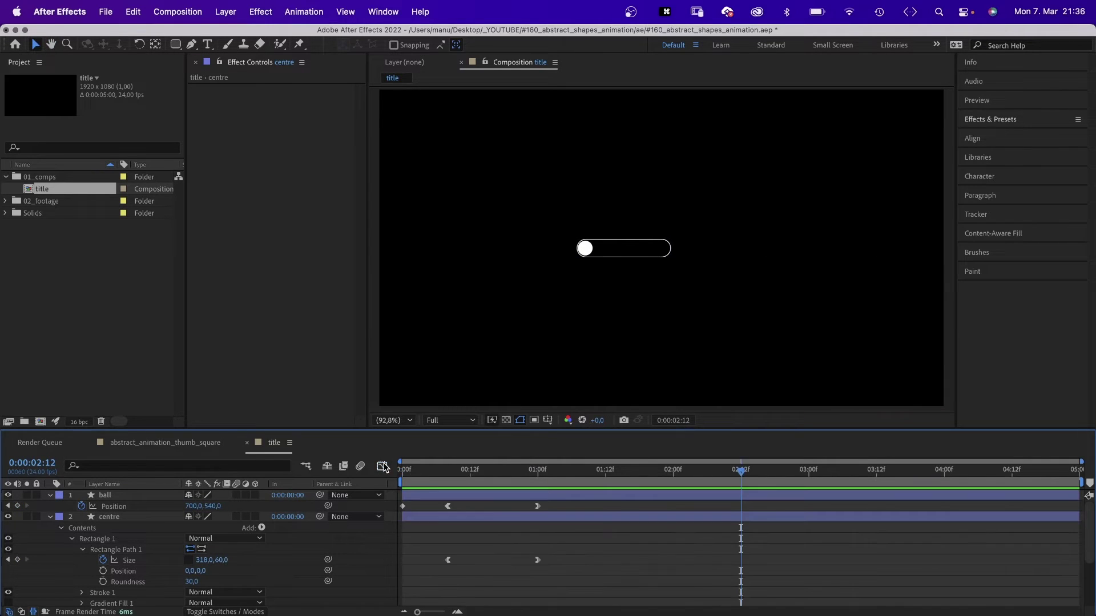
pyautogui.click(538, 471)
pyautogui.moveTo(540, 473); pyautogui.dragTo(543, 472)
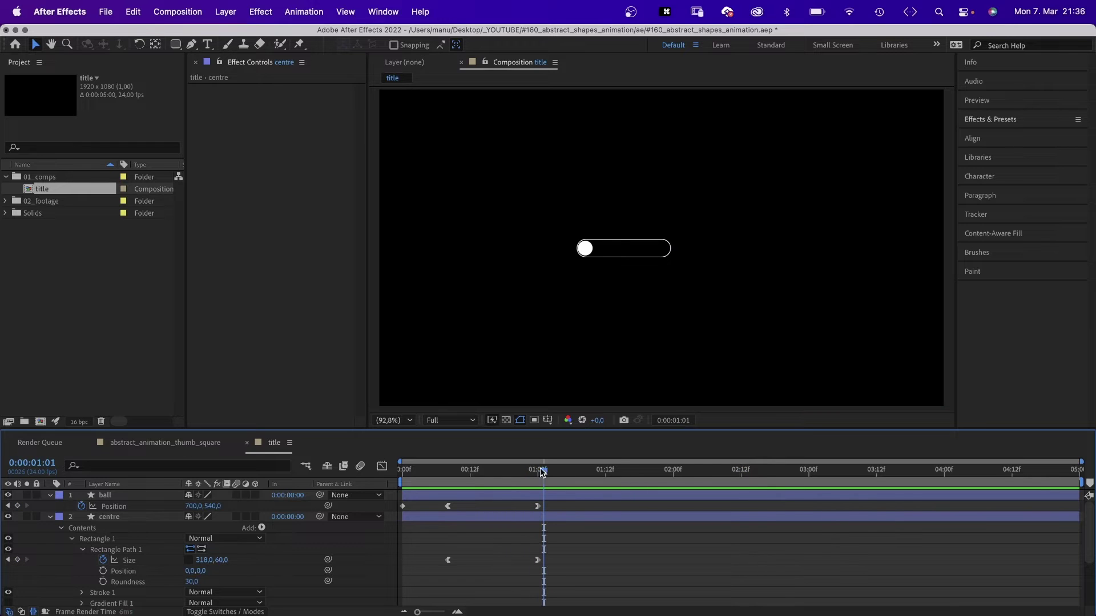
pyautogui.click(104, 495)
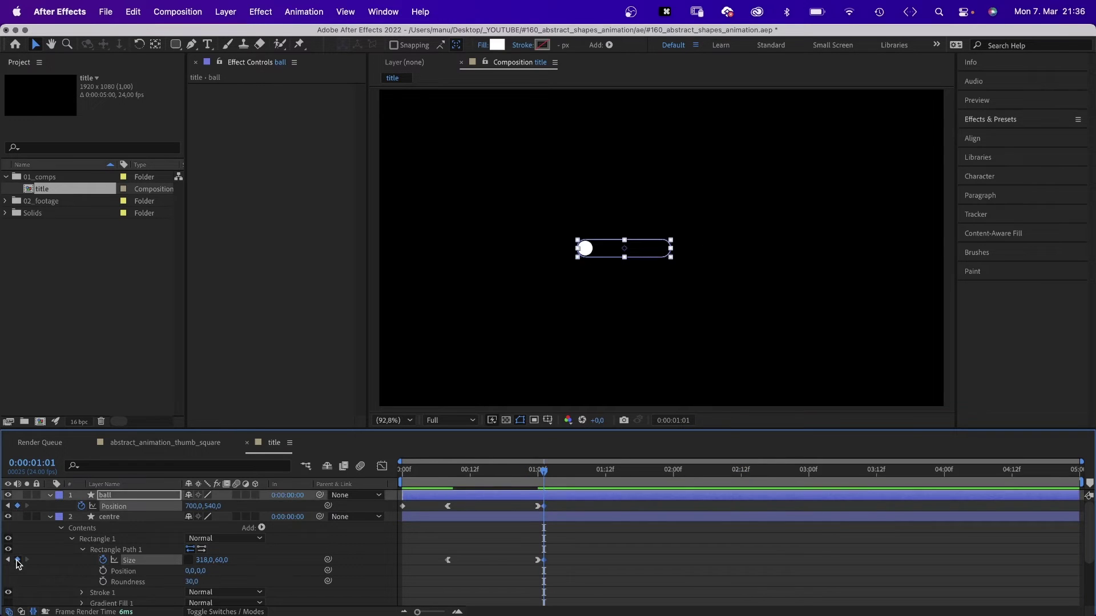
pyautogui.click(109, 518)
pyautogui.moveTo(543, 469); pyautogui.dragTo(631, 471)
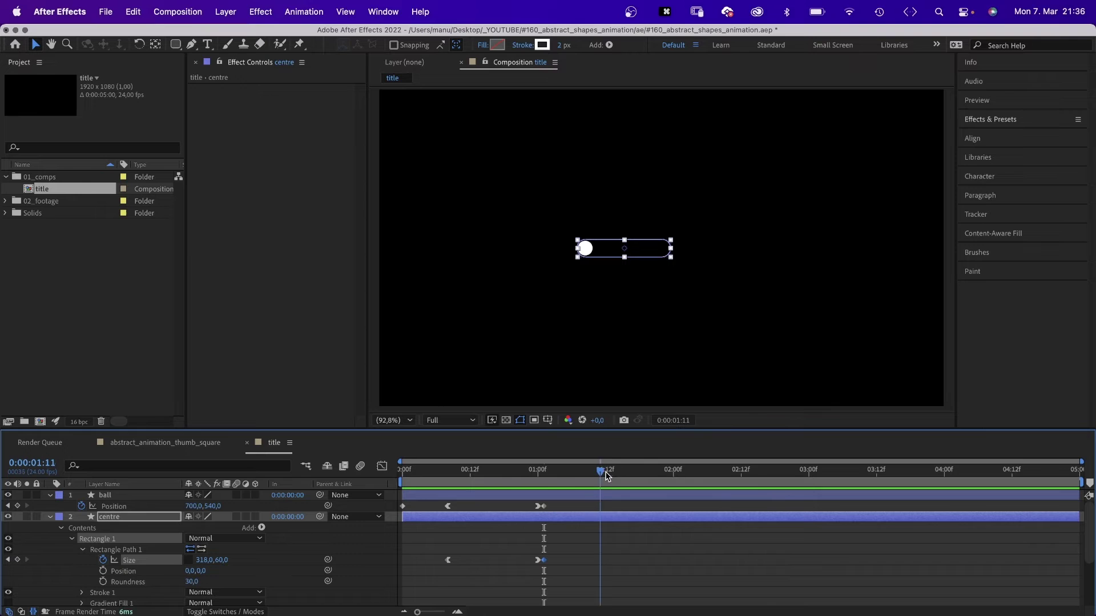
# Copy the frame-12 Position and Size keyframes and paste them at 1:16
pyautogui.click(447, 506)
pyautogui.press('super+c')
pyautogui.press('super+v')
pyautogui.moveTo(467, 552); pyautogui.dragTo(438, 572)
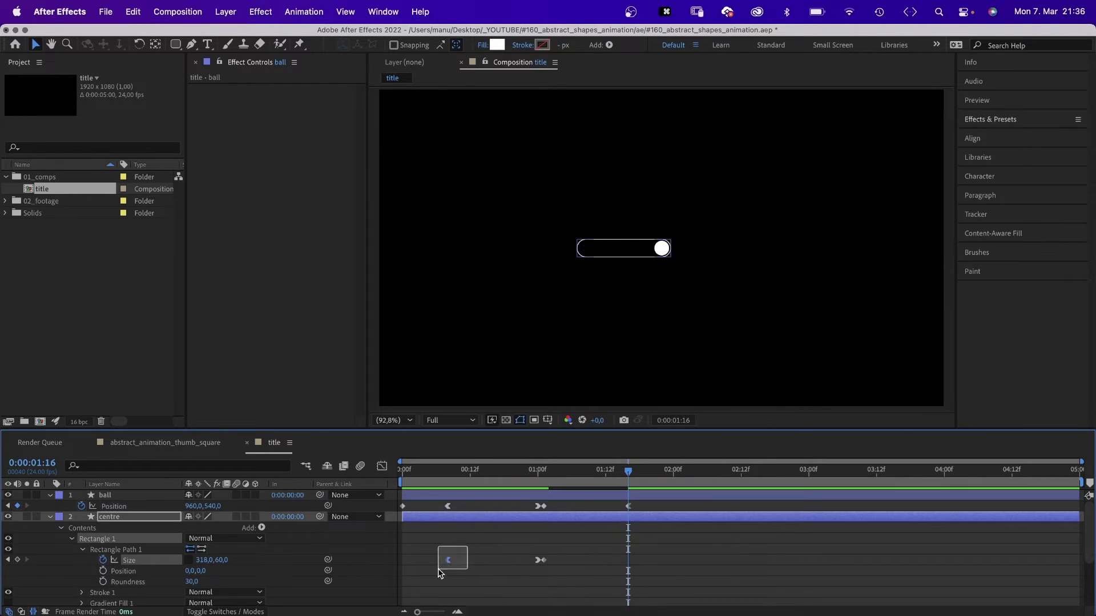
pyautogui.press('super+c')
pyautogui.press('super+v')
pyautogui.click(608, 516)
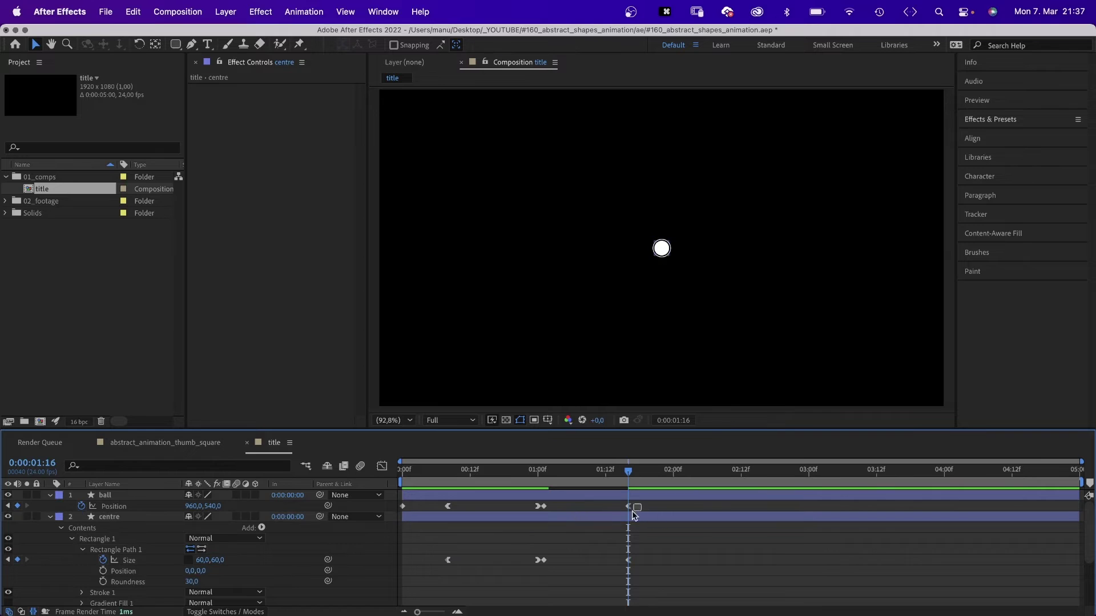
# Stretch the speed-curve ease into and out of the 1:16 keyframes so the bar snaps back
pyautogui.moveTo(638, 501); pyautogui.dragTo(539, 577)
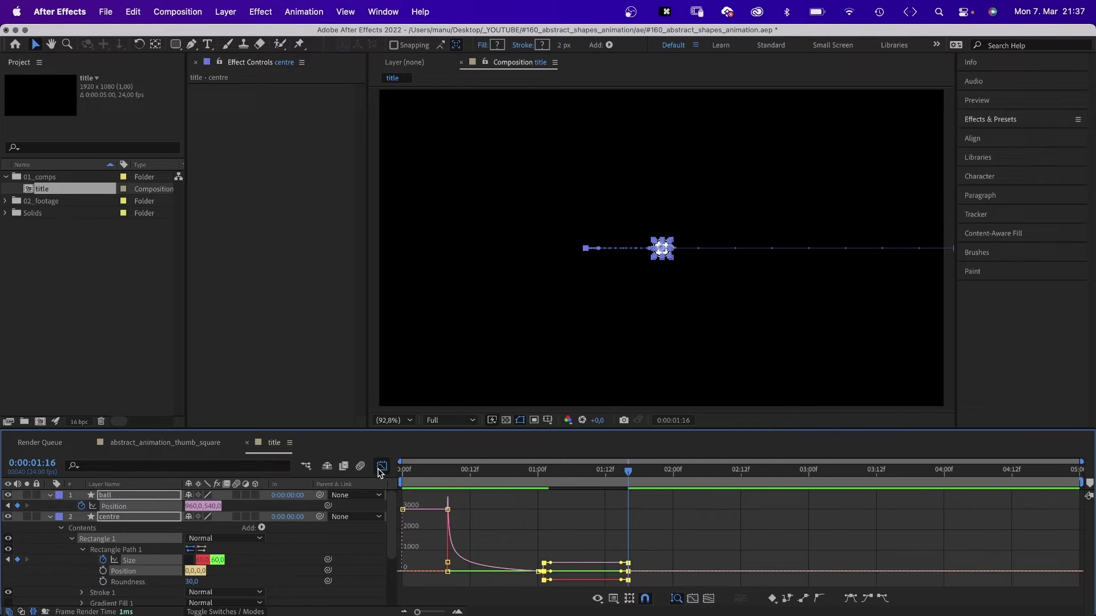
pyautogui.moveTo(531, 548)
pyautogui.mouseDown()
pyautogui.moveTo(553, 575)
pyautogui.moveTo(589, 576)
pyautogui.mouseUp()
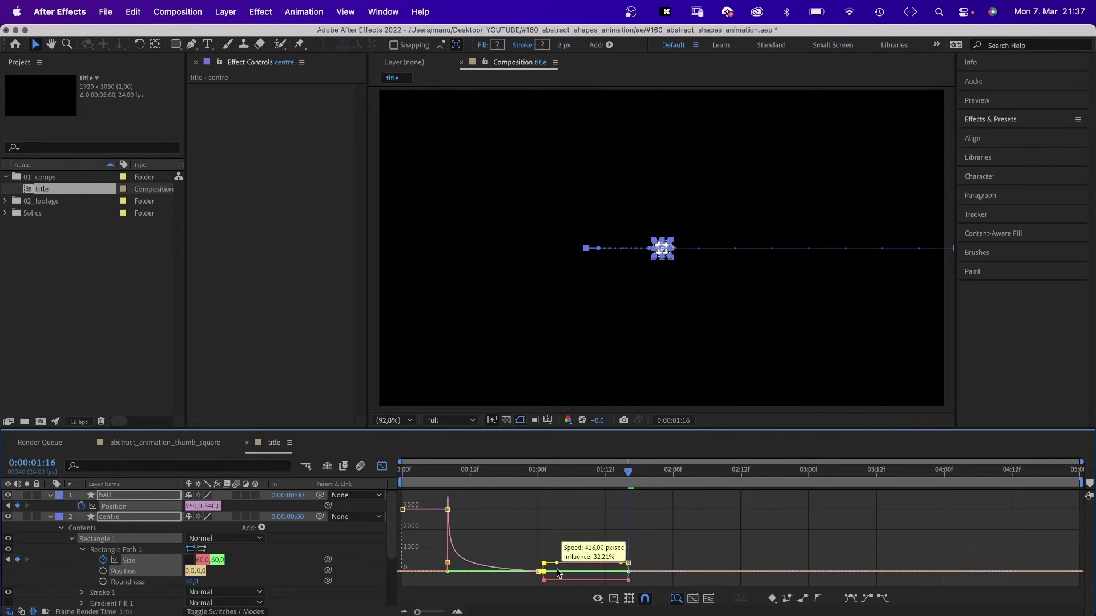
pyautogui.click(628, 566)
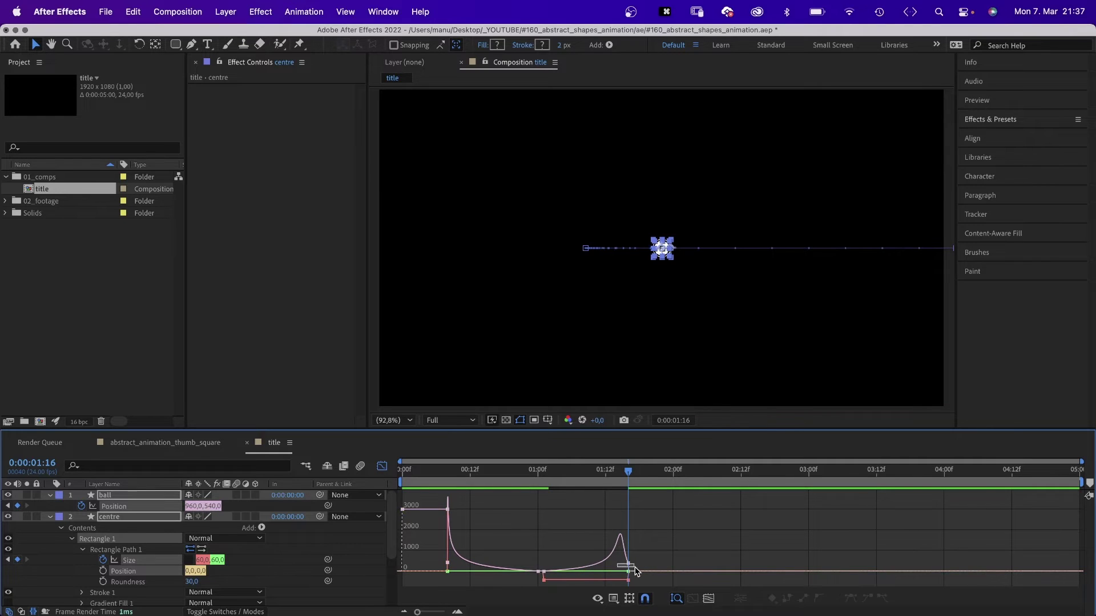
pyautogui.moveTo(635, 568); pyautogui.dragTo(641, 572)
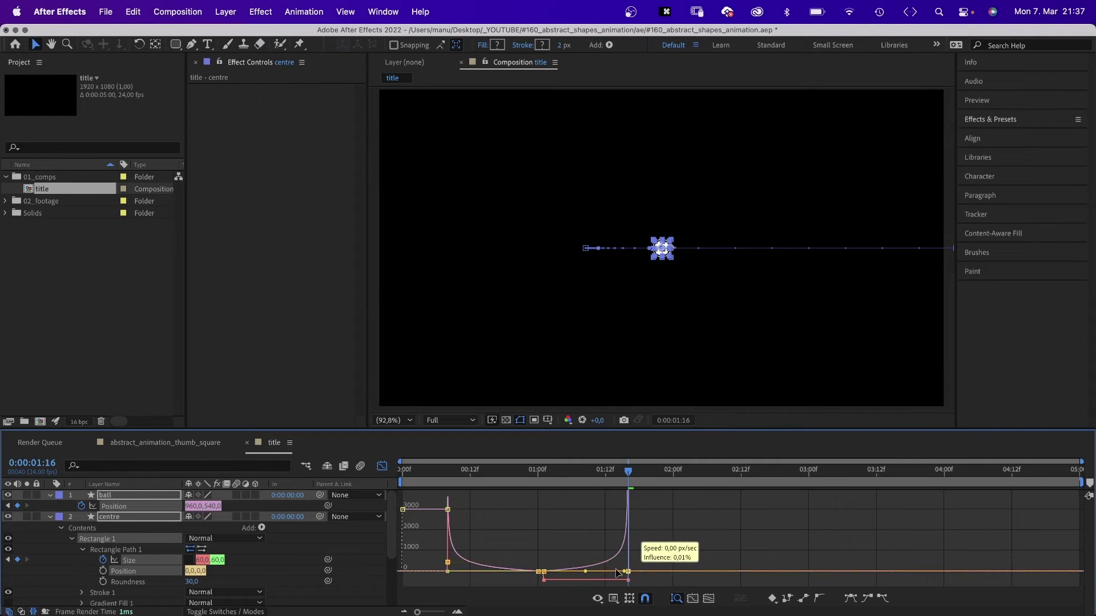
pyautogui.click(544, 580)
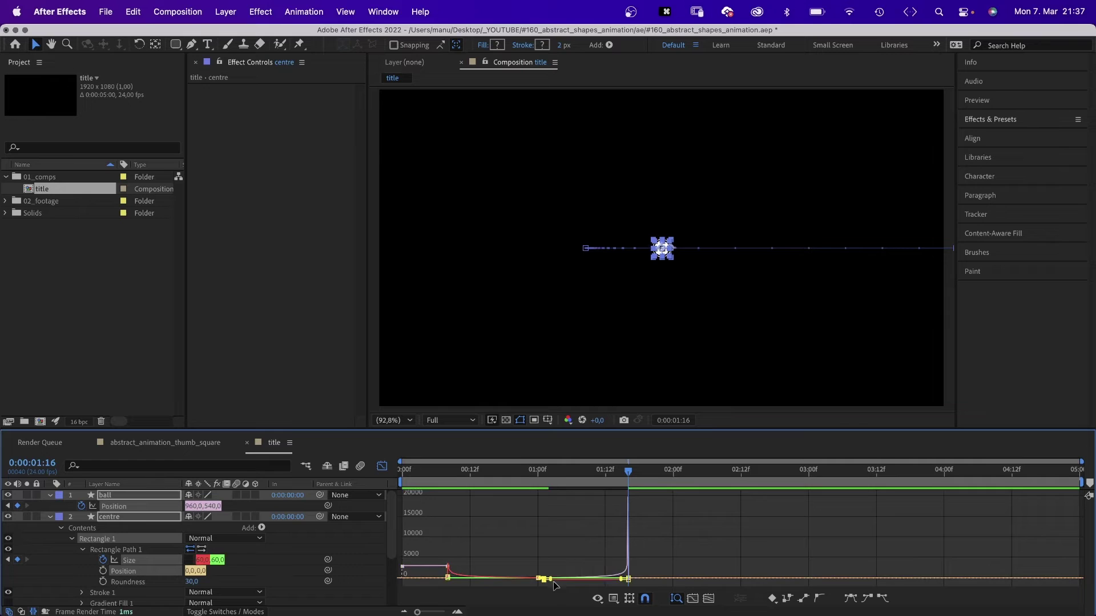
pyautogui.moveTo(555, 583); pyautogui.dragTo(623, 575)
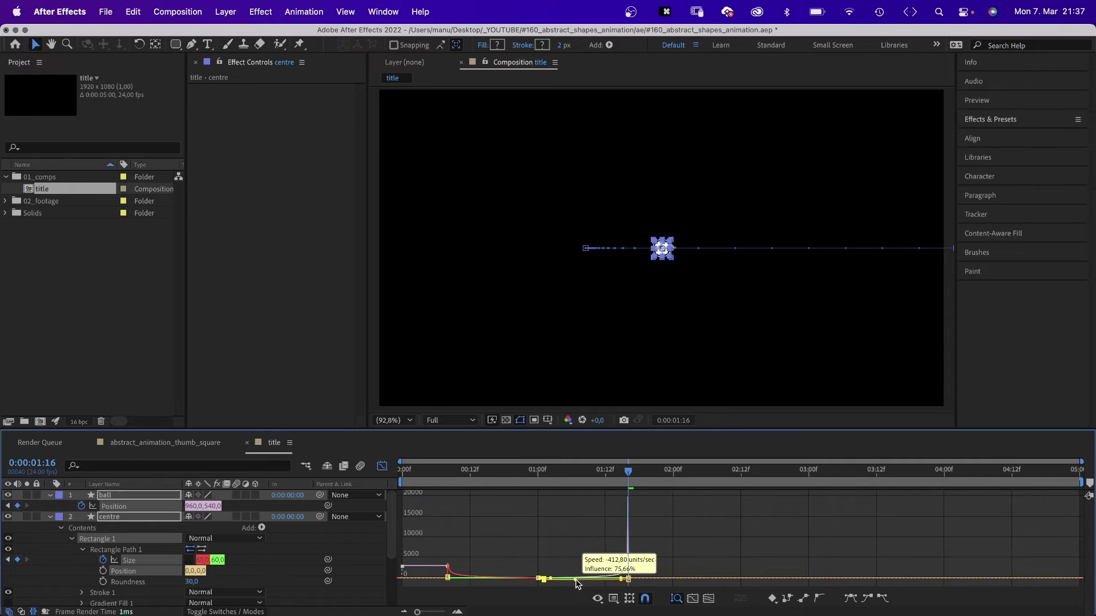
pyautogui.click(635, 578)
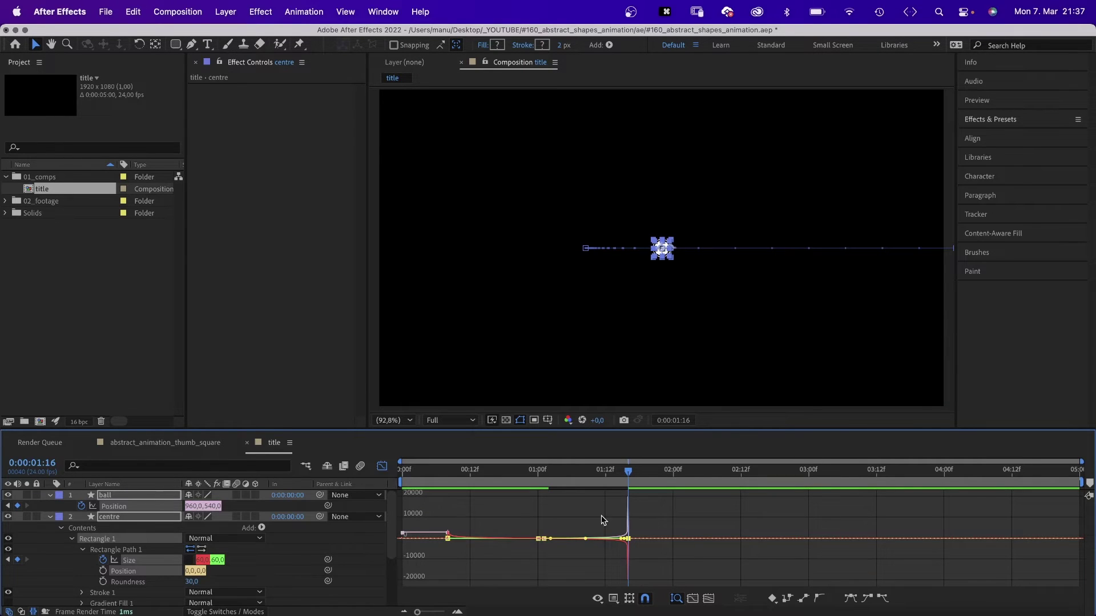
# Preview the full animation from the start, in the graph and keyframe views
pyautogui.moveTo(628, 471); pyautogui.dragTo(400, 479)
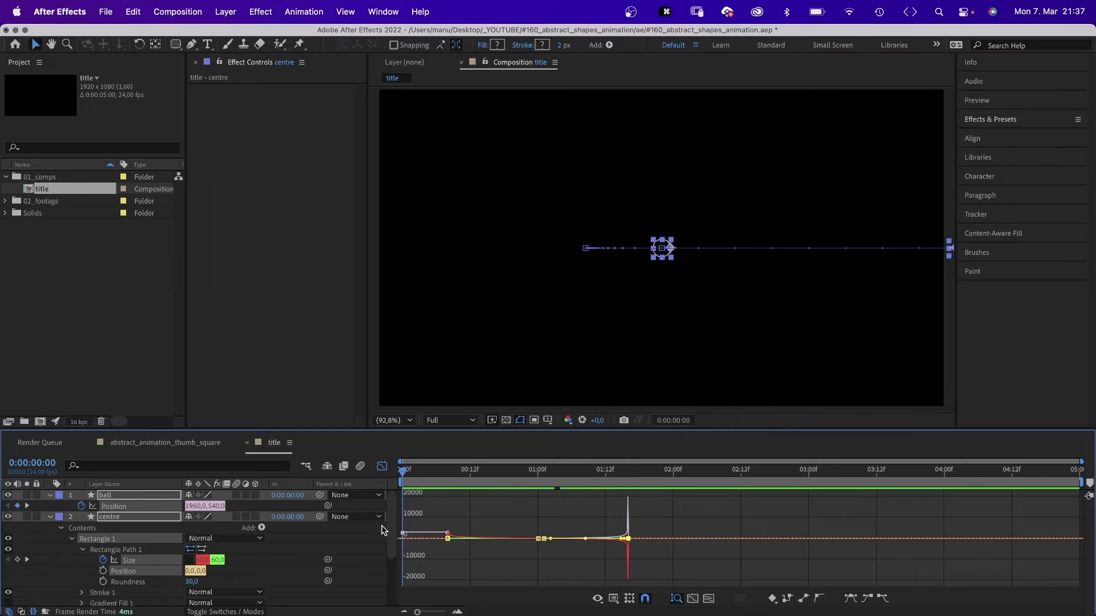
pyautogui.click(353, 586)
pyautogui.press('space')
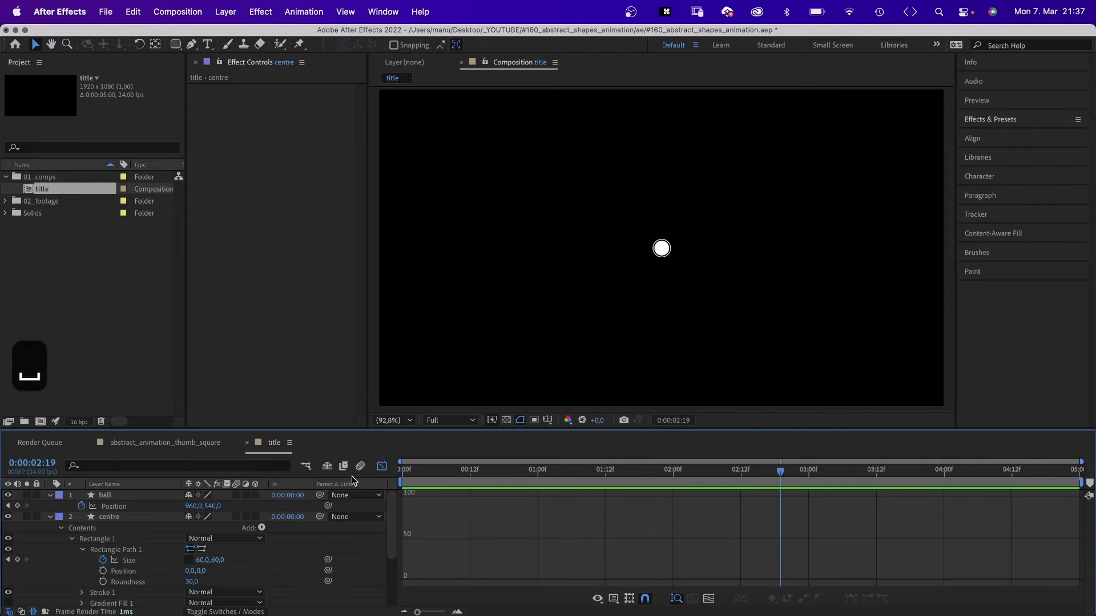
pyautogui.press('space')
pyautogui.click(383, 466)
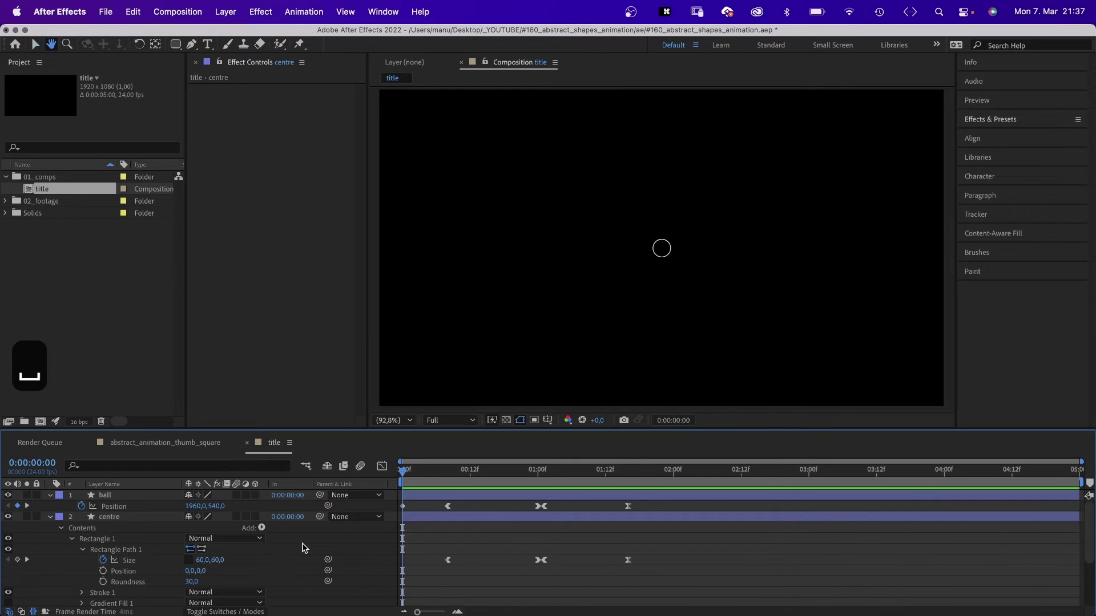
pyautogui.press('space')
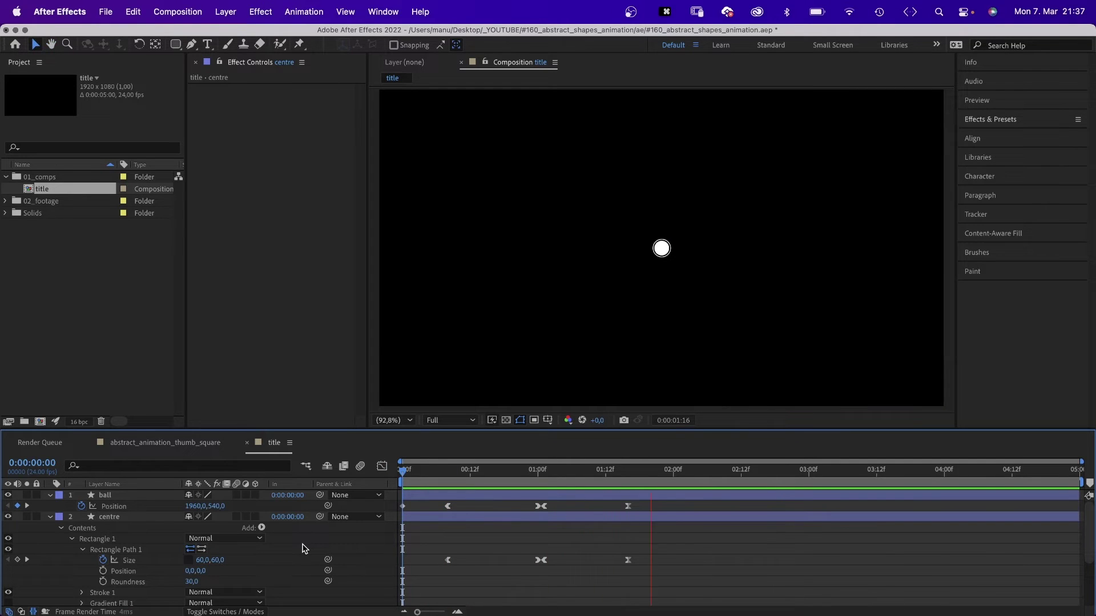
pyautogui.press('space')
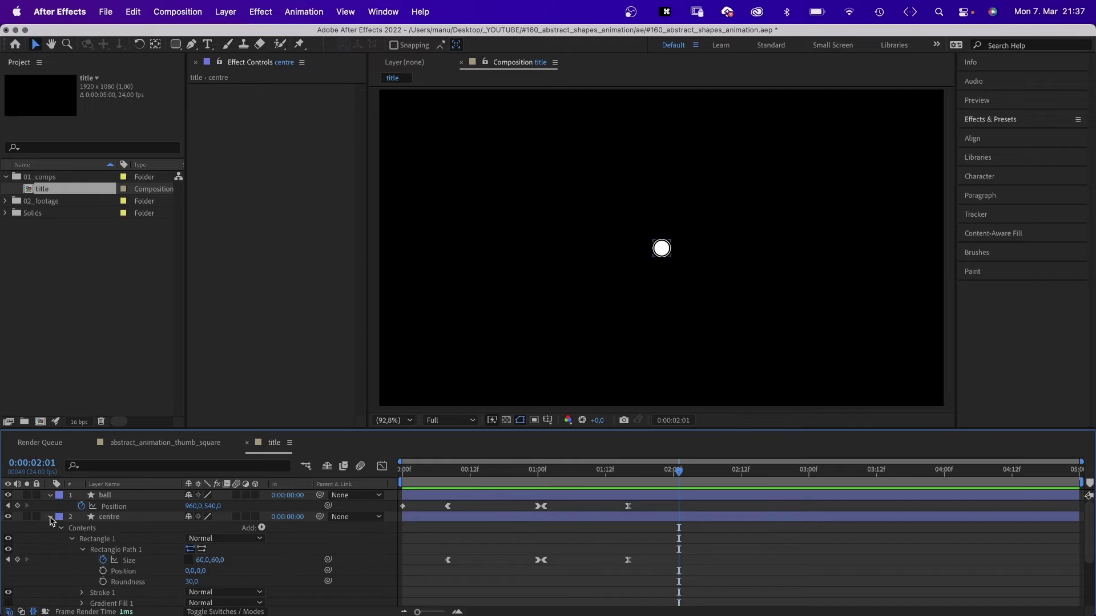
# Collapse the ball and centre layers and create a comp-sized ellipse shape layer
pyautogui.click(52, 517)
pyautogui.click(52, 497)
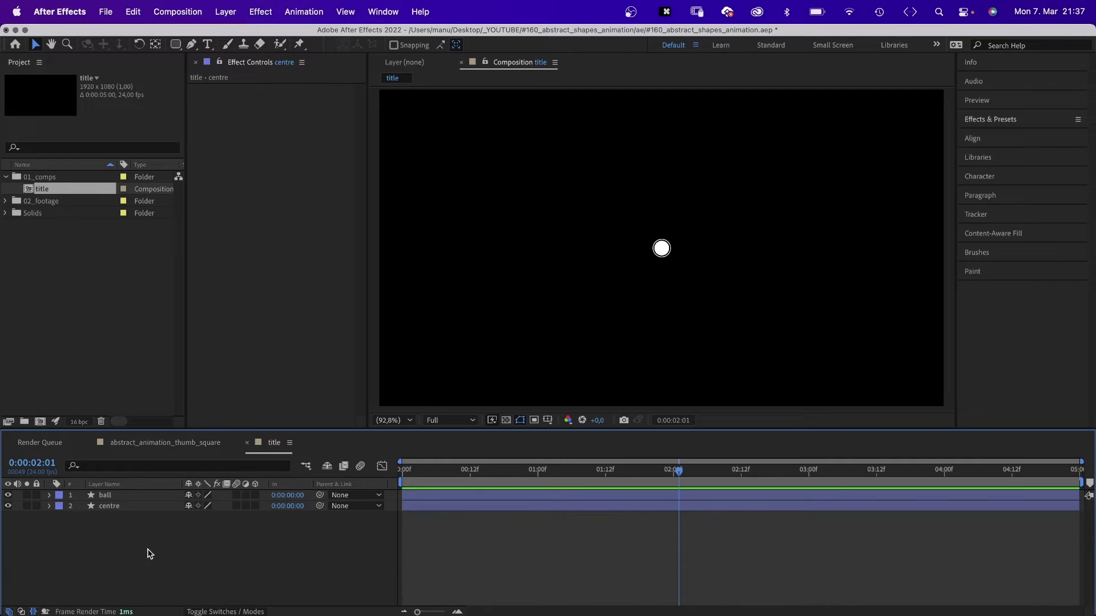
pyautogui.click(175, 45)
pyautogui.click(249, 71)
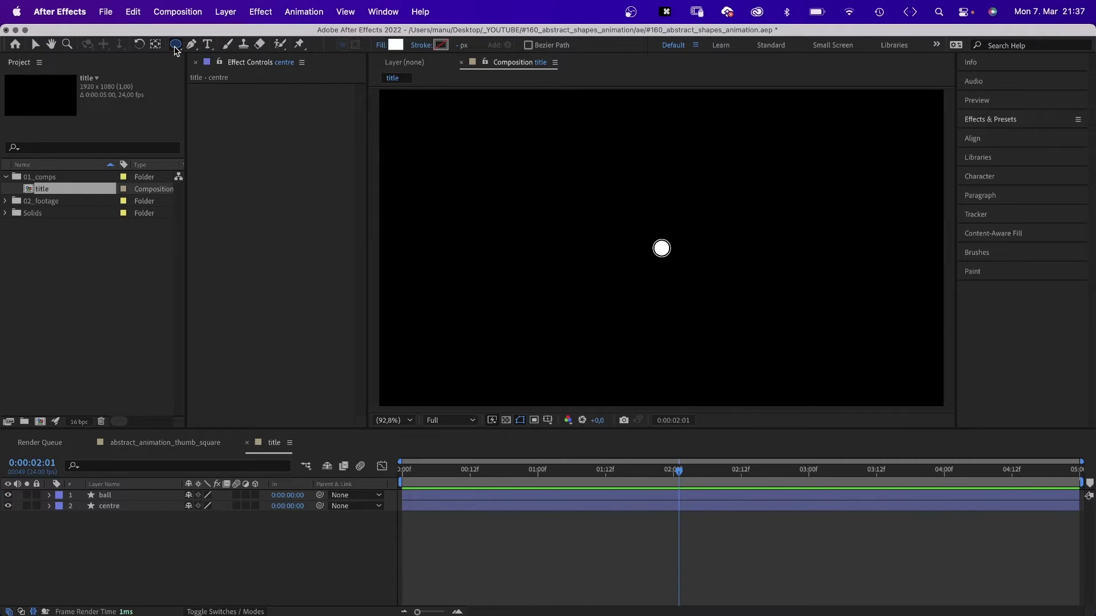
pyautogui.doubleClick(175, 44)
# Rename the new shape layer to shape_big
pyautogui.click(121, 496)
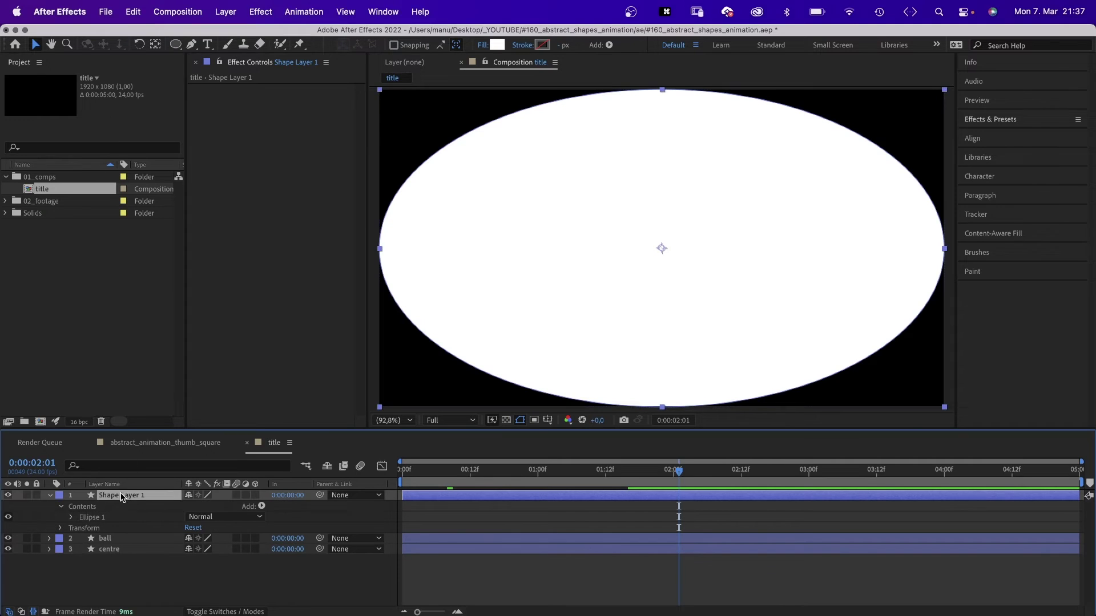
pyautogui.press('Return')
pyautogui.write('shape_bi')
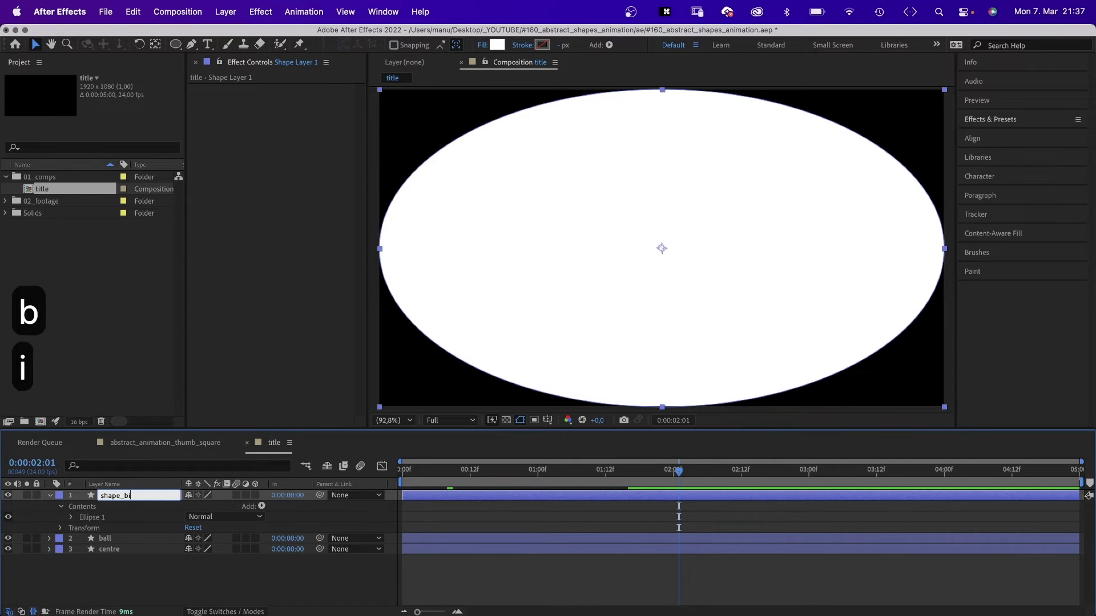
pyautogui.write('g')
pyautogui.press('Return')
# Give the ellipse a radial gradient fill
pyautogui.click(484, 44)
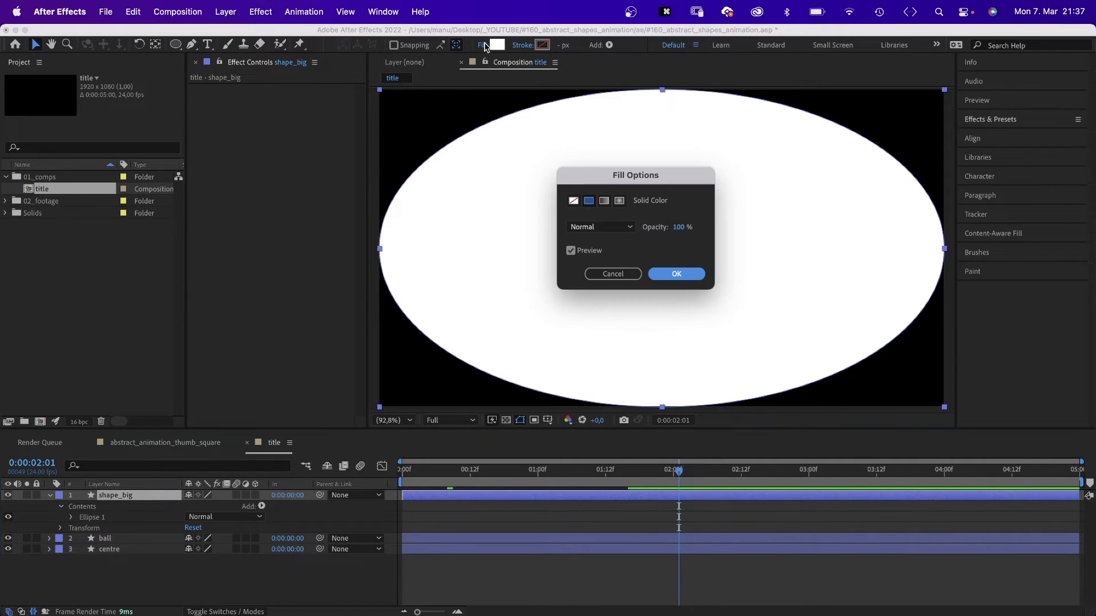
pyautogui.click(619, 201)
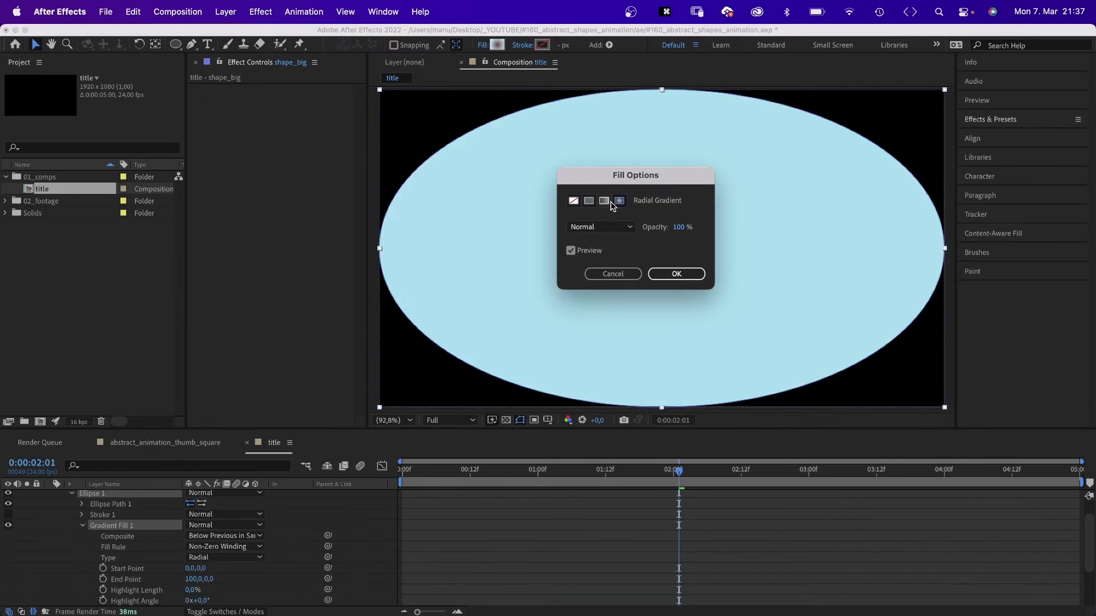
pyautogui.click(675, 275)
# Set the ellipse path Size to 800 × 800
pyautogui.click(81, 504)
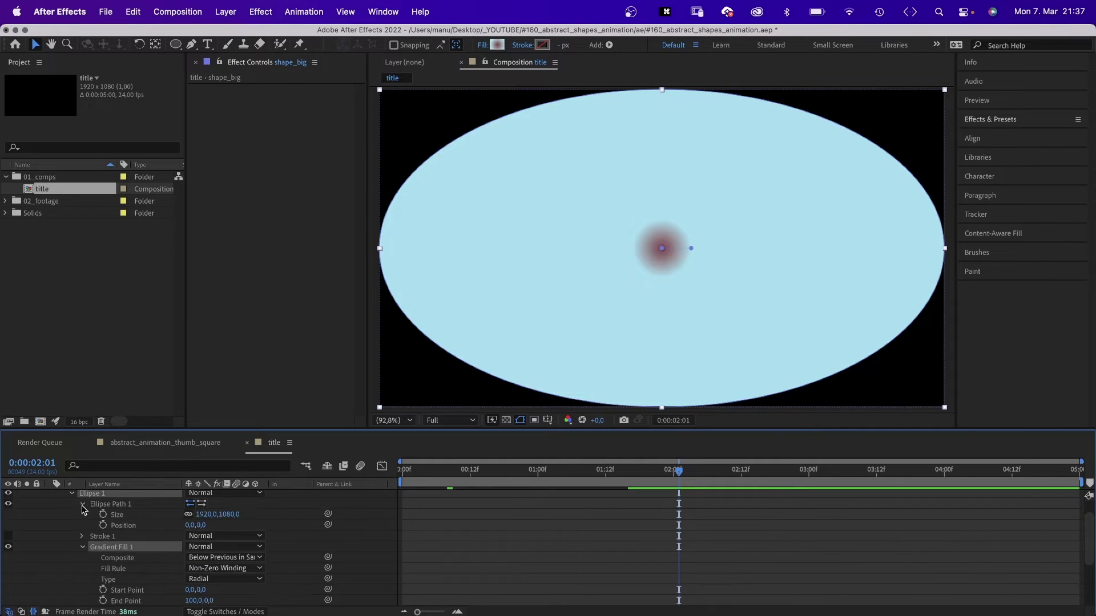
pyautogui.click(207, 514)
pyautogui.write('800')
pyautogui.press('Tab')
pyautogui.write('800')
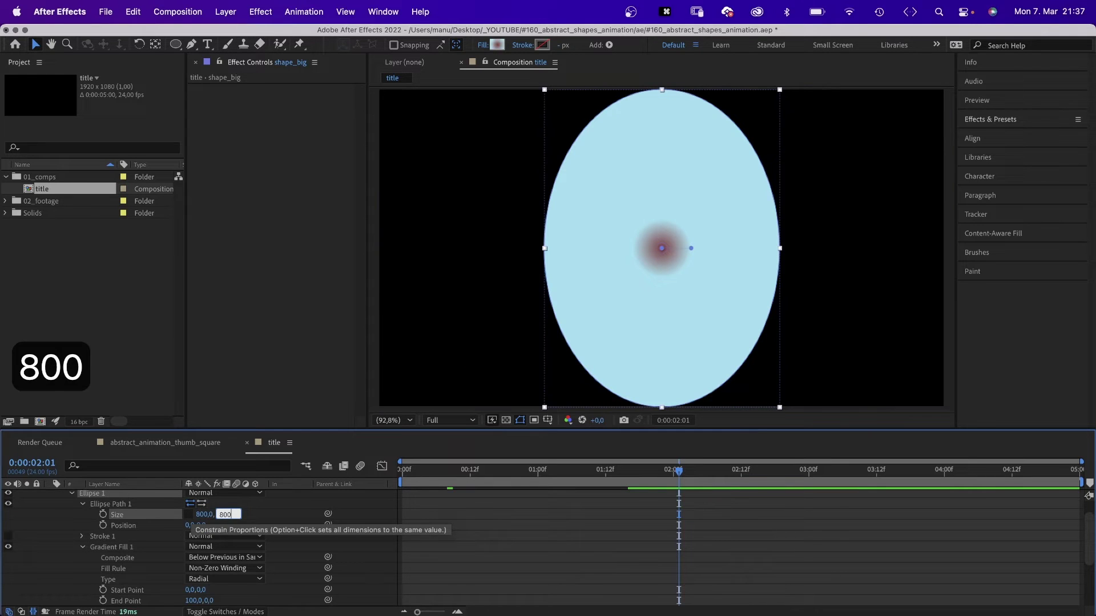
pyautogui.press('Return')
# Lock the size proportions and deepen the gradient's inner colour to a reddish brown
pyautogui.click(190, 515)
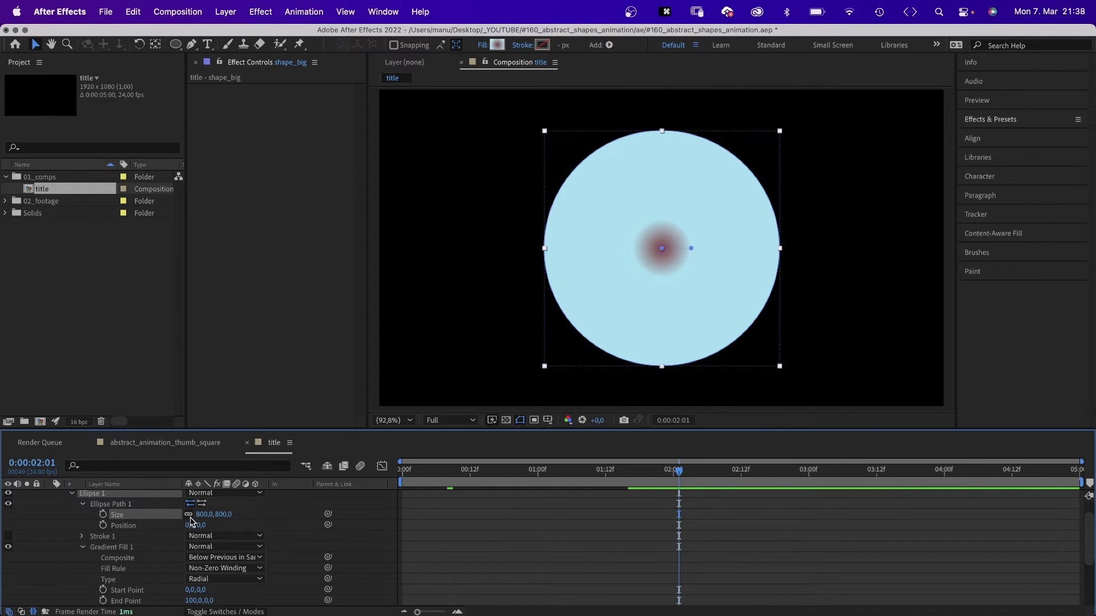
pyautogui.click(498, 45)
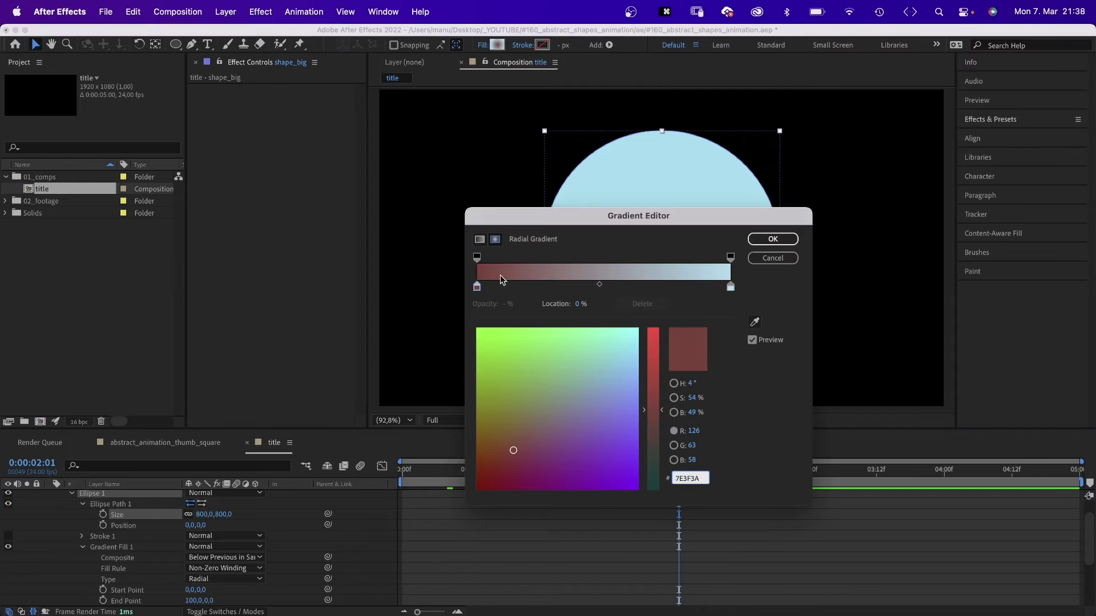
pyautogui.moveTo(513, 451); pyautogui.dragTo(533, 438)
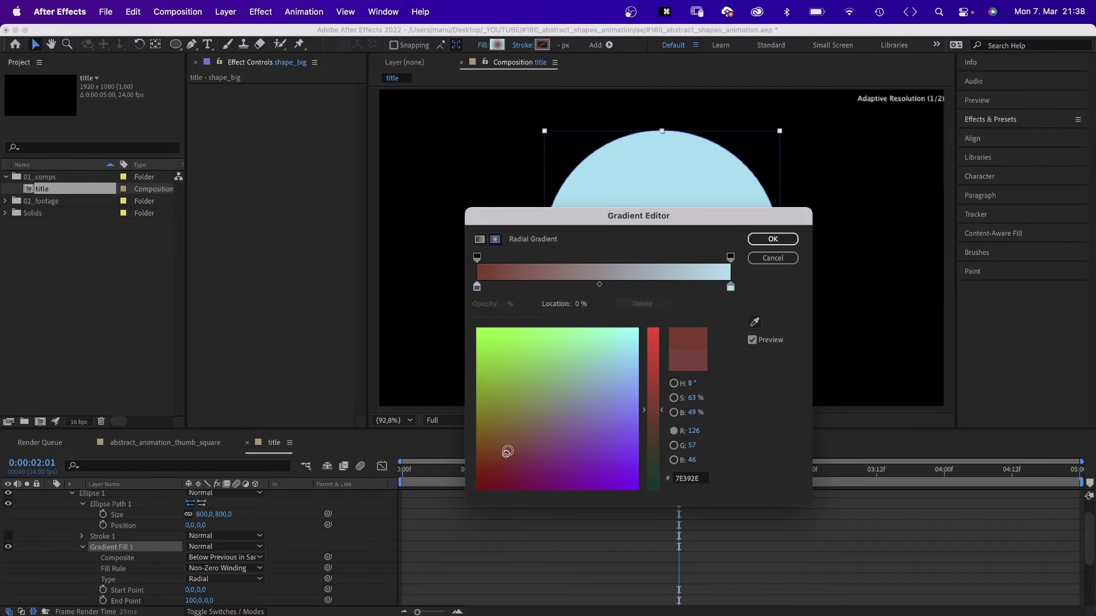
pyautogui.click(729, 287)
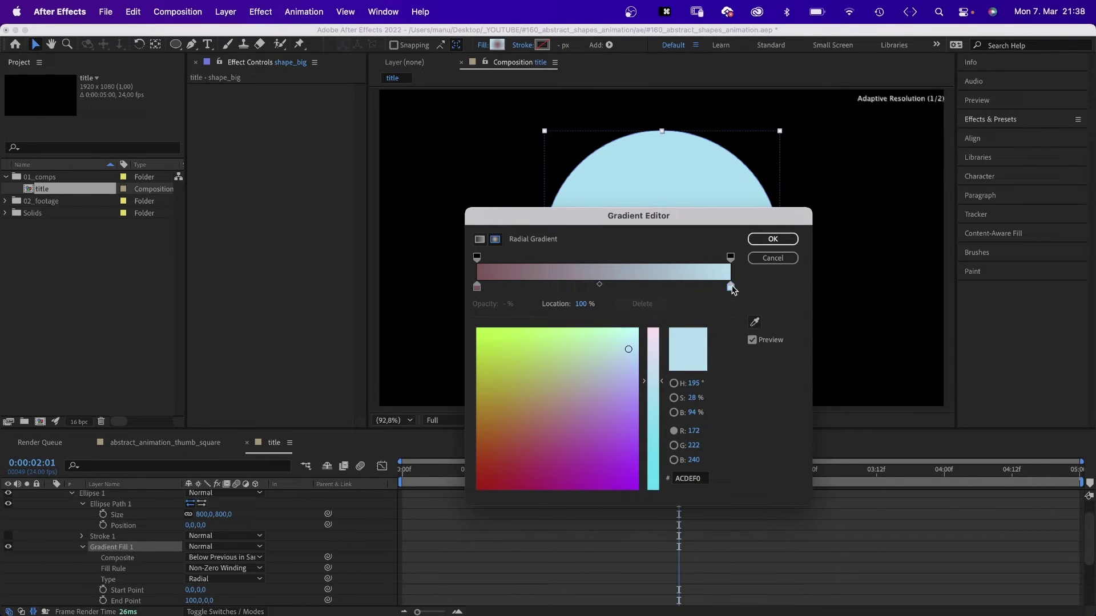
pyautogui.click(772, 240)
# Move the gradient centre to the circle's left edge and place shape_big beneath ball and centre
pyautogui.moveTo(657, 250); pyautogui.dragTo(568, 254)
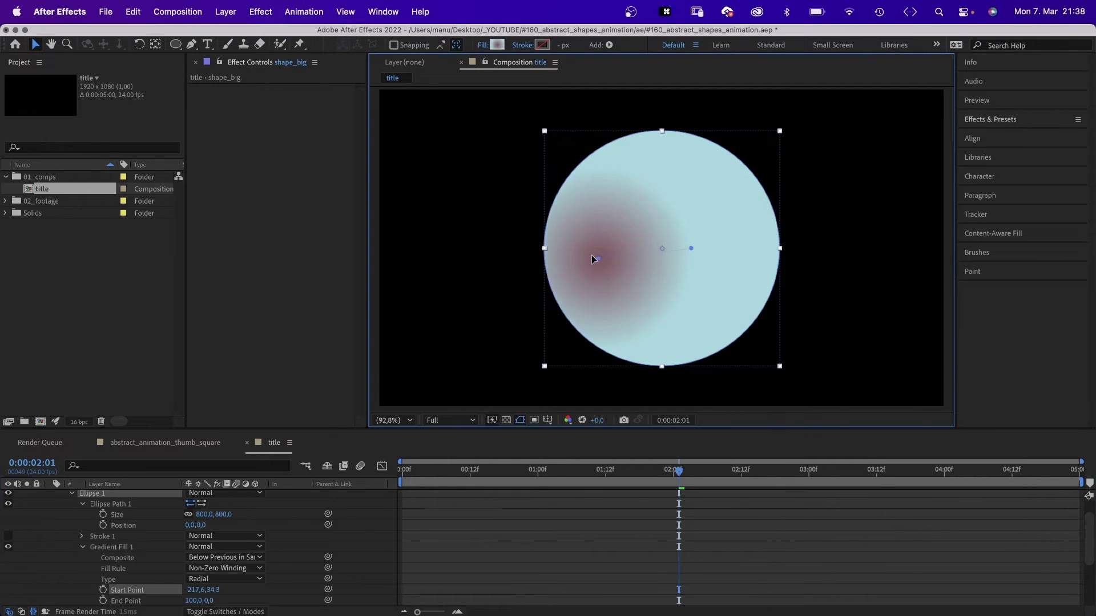
pyautogui.moveTo(693, 250); pyautogui.dragTo(703, 253)
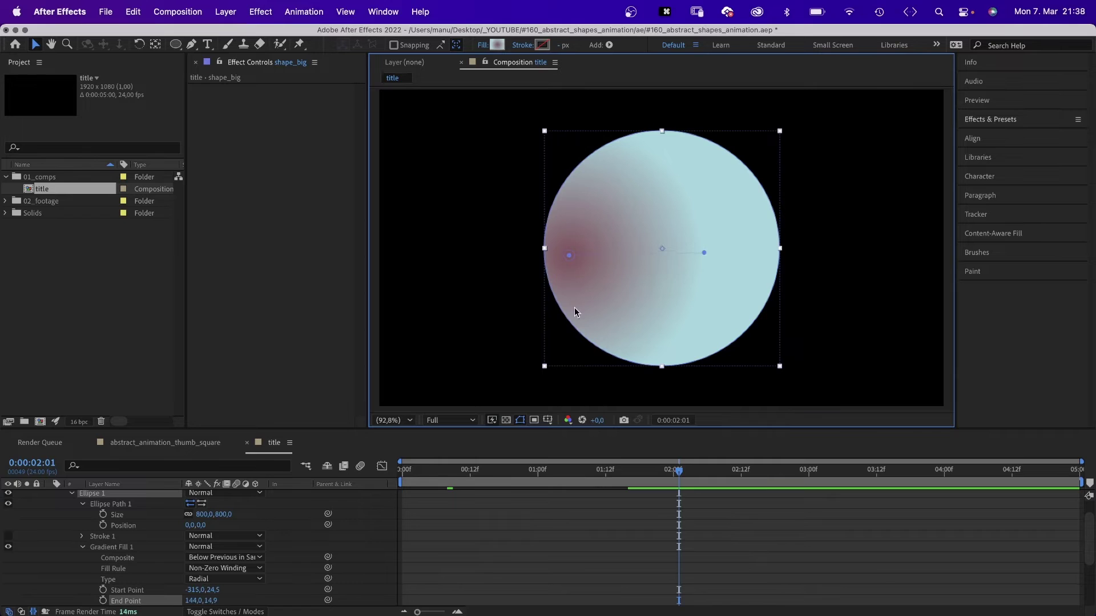
pyautogui.click(73, 494)
pyautogui.press('super+a')
pyautogui.moveTo(111, 549); pyautogui.dragTo(139, 556)
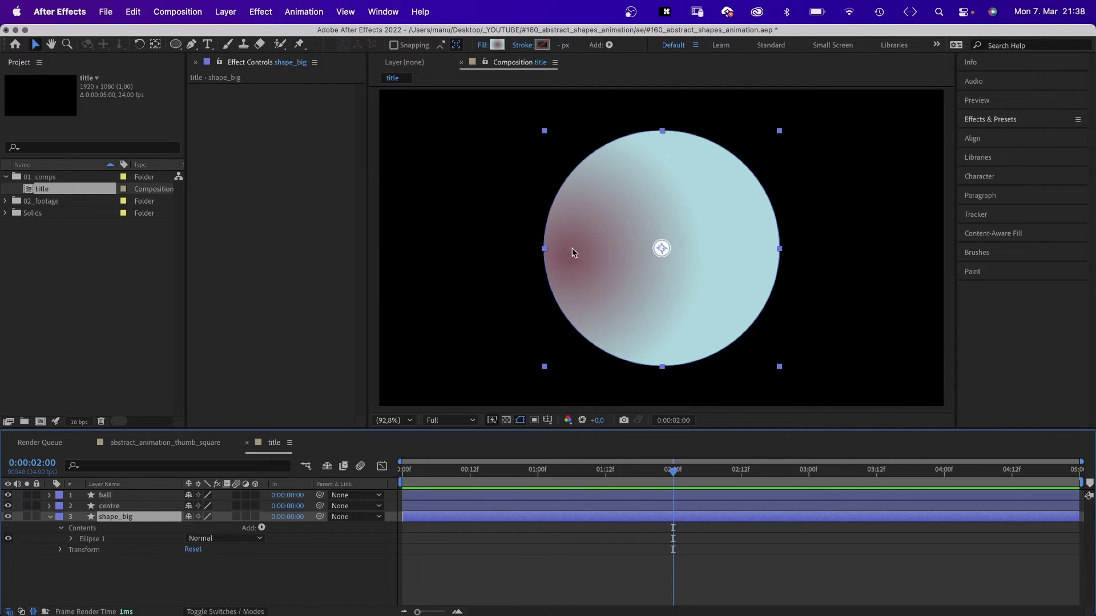
# Add the anchor expression A=sourceRectAtTime(); [A.left, A.top+A.height/2] to shape_big
pyautogui.press('a')
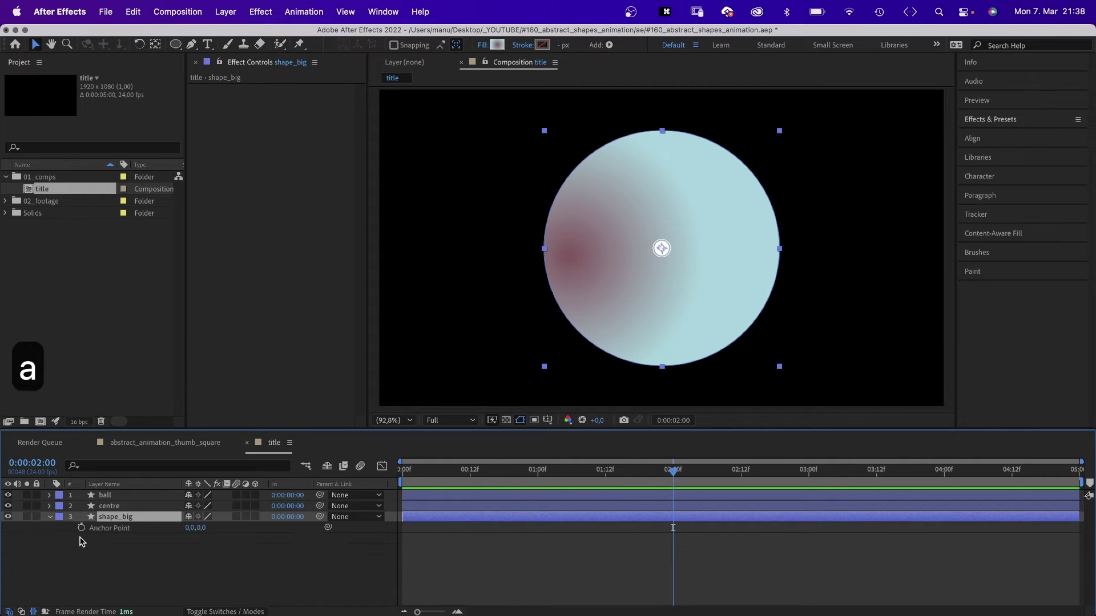
pyautogui.keyDown('alt'); pyautogui.click(81, 528); pyautogui.keyUp('alt')
pyautogui.write('A')
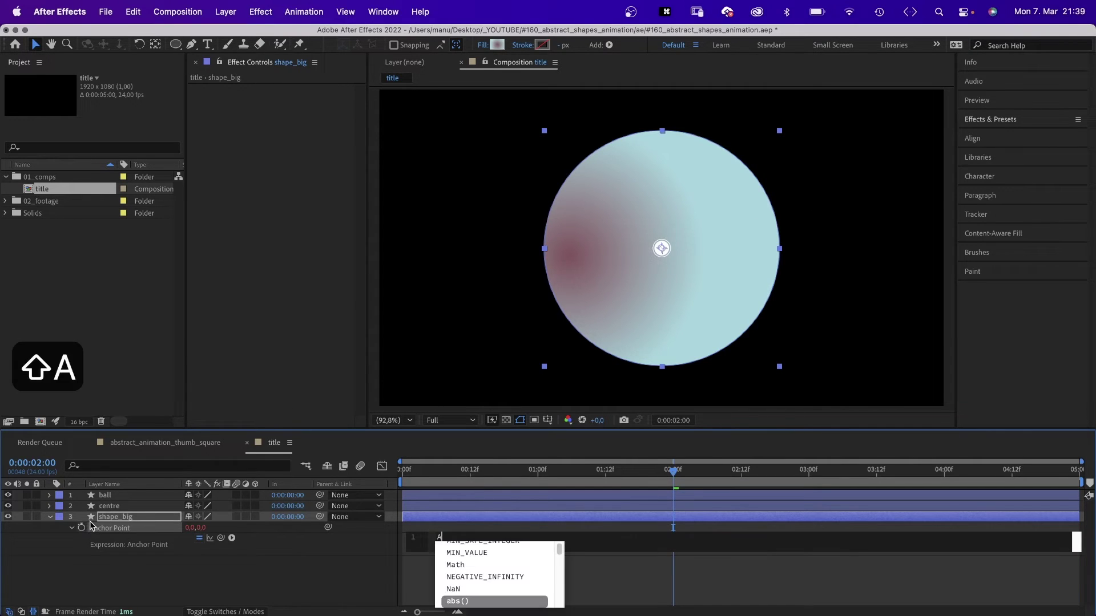
pyautogui.write('=source')
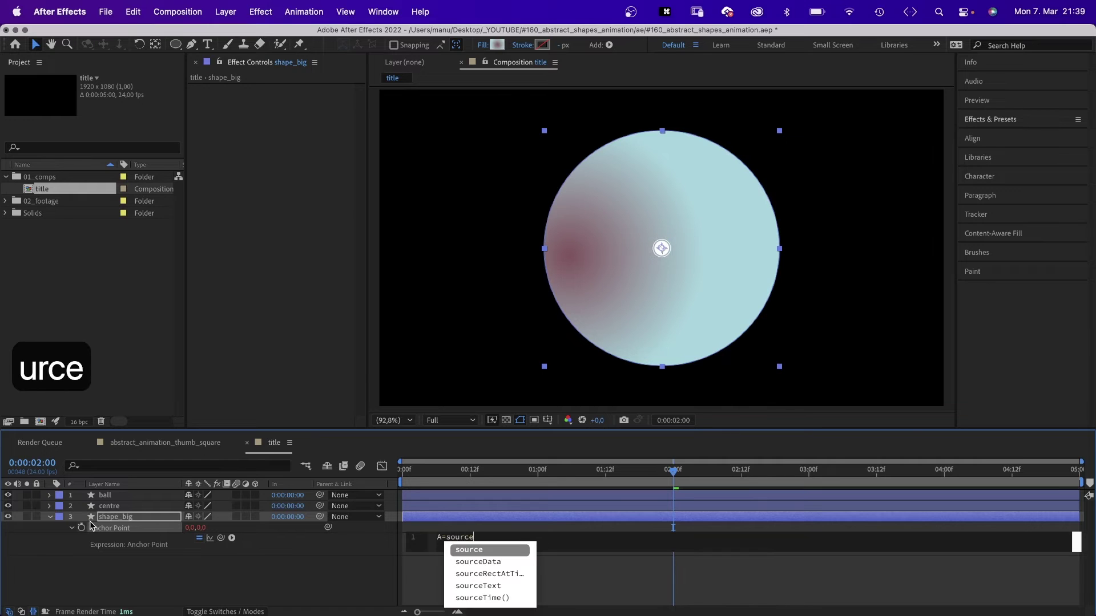
pyautogui.press('Down')
pyautogui.press('Down')
pyautogui.press('Return')
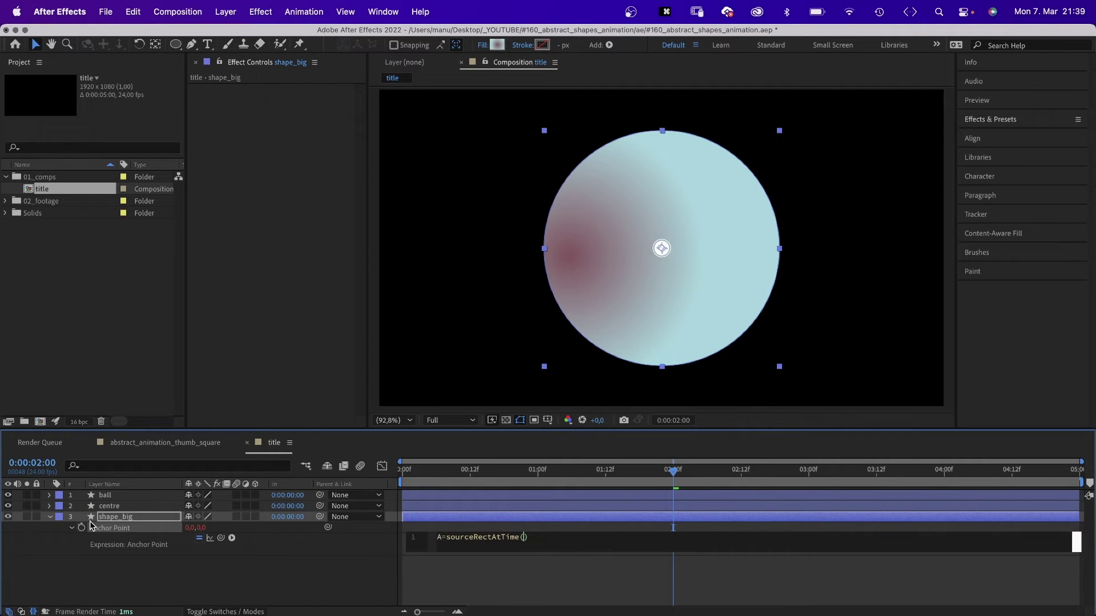
pyautogui.write(';')
pyautogui.press('Return')
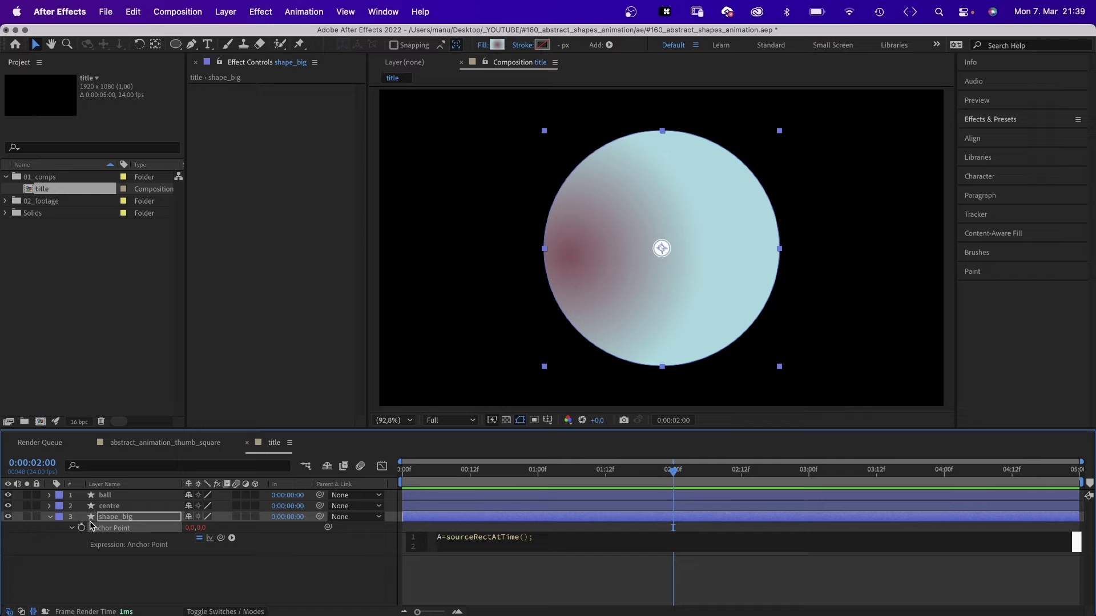
pyautogui.write('[]')
pyautogui.write('A.le')
pyautogui.press('Return')
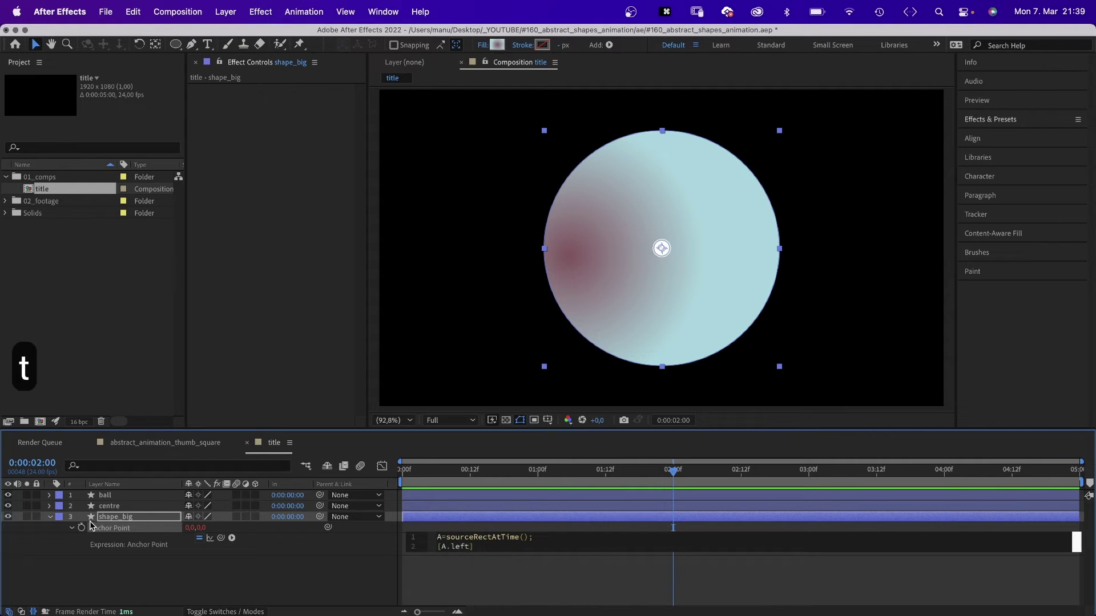
pyautogui.write(',A.top')
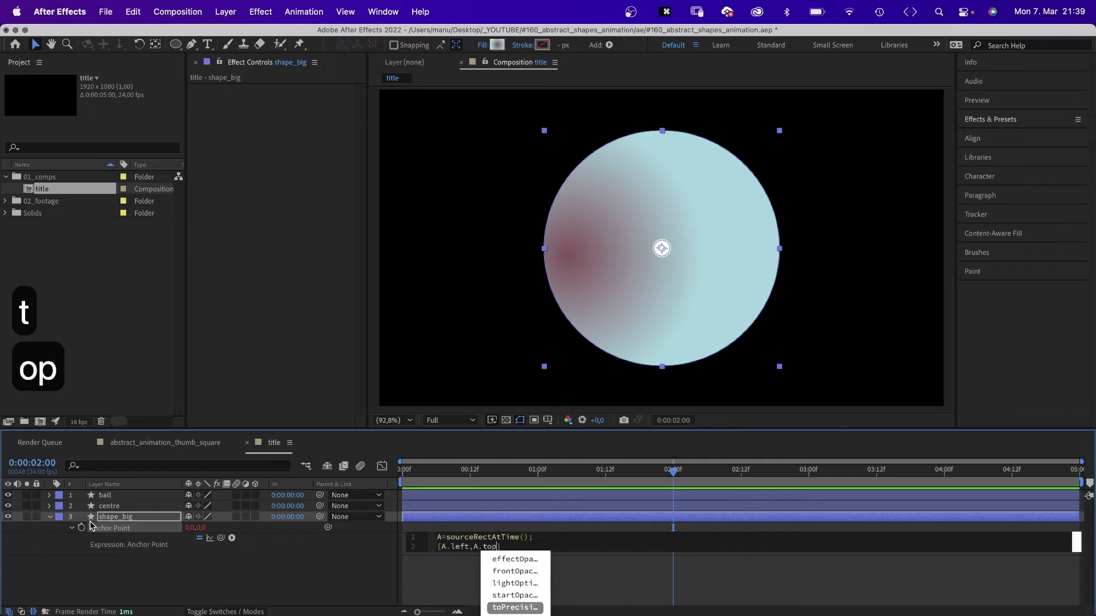
pyautogui.press('Return')
pyautogui.write('+A.he')
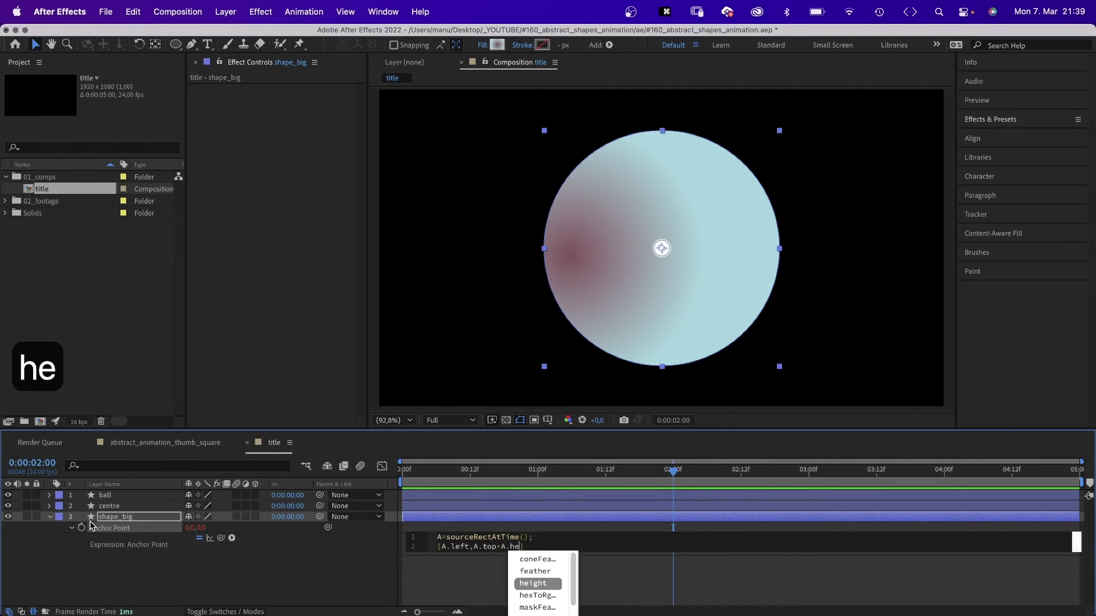
pyautogui.write('ight/2')
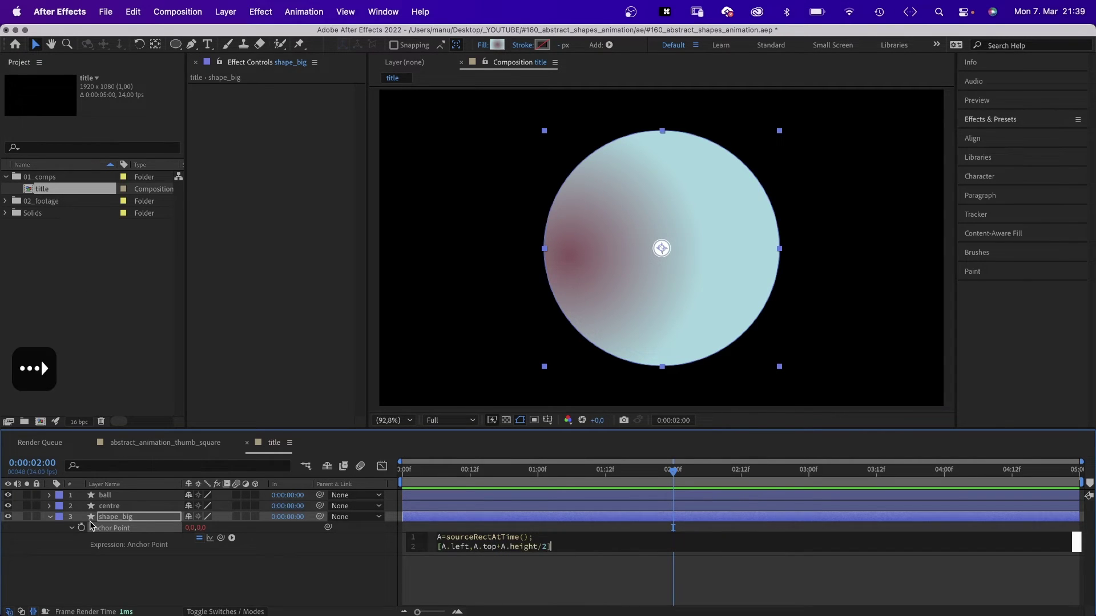
pyautogui.click(442, 574)
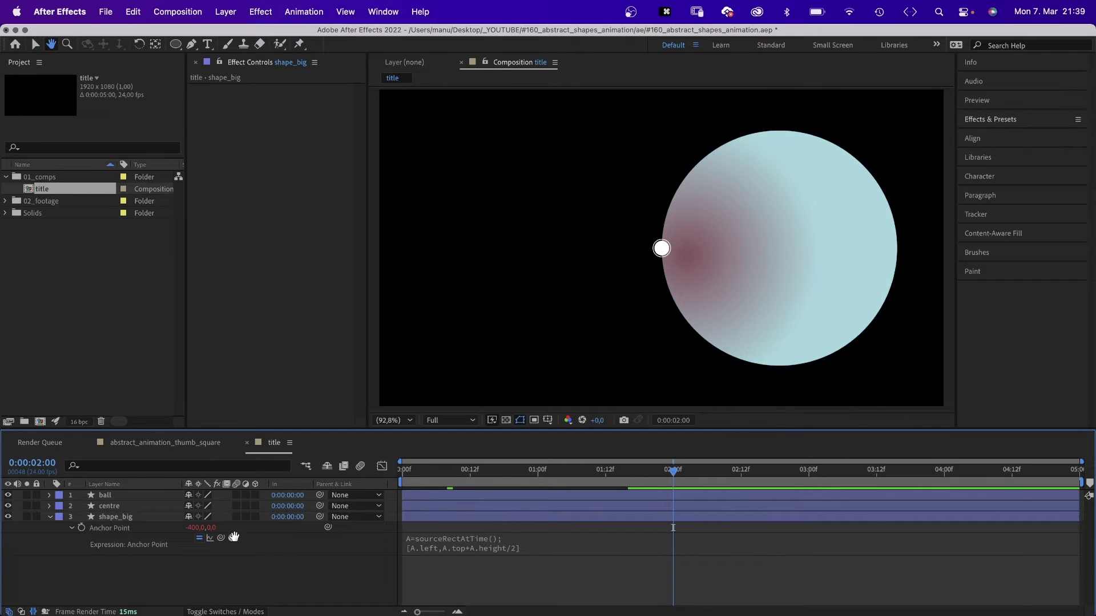
pyautogui.click(121, 518)
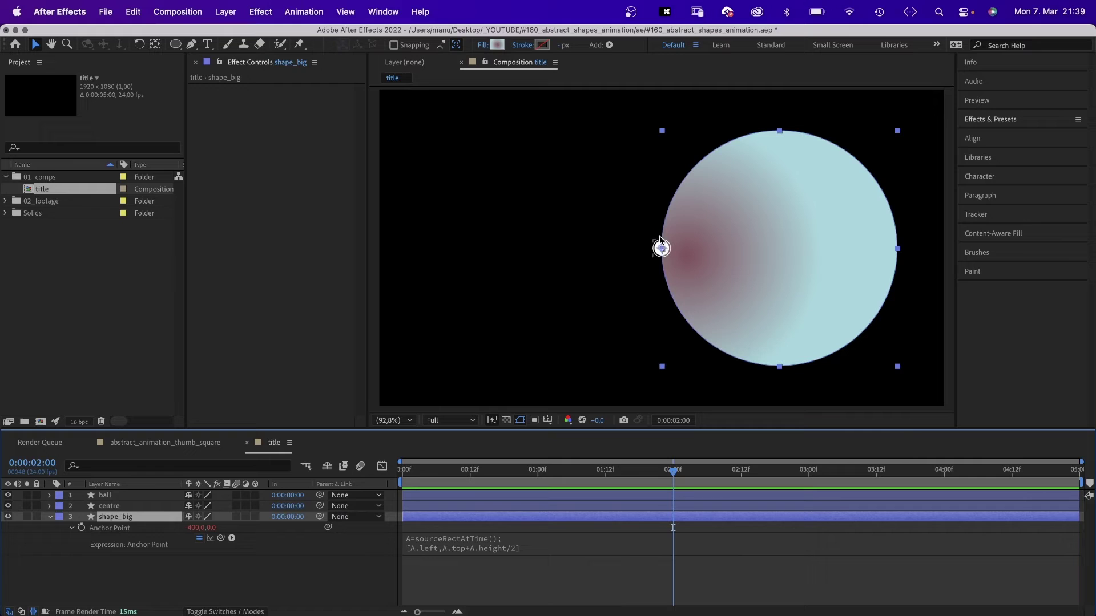
# Change shape_big's Position X from 960 to 930
pyautogui.press('p')
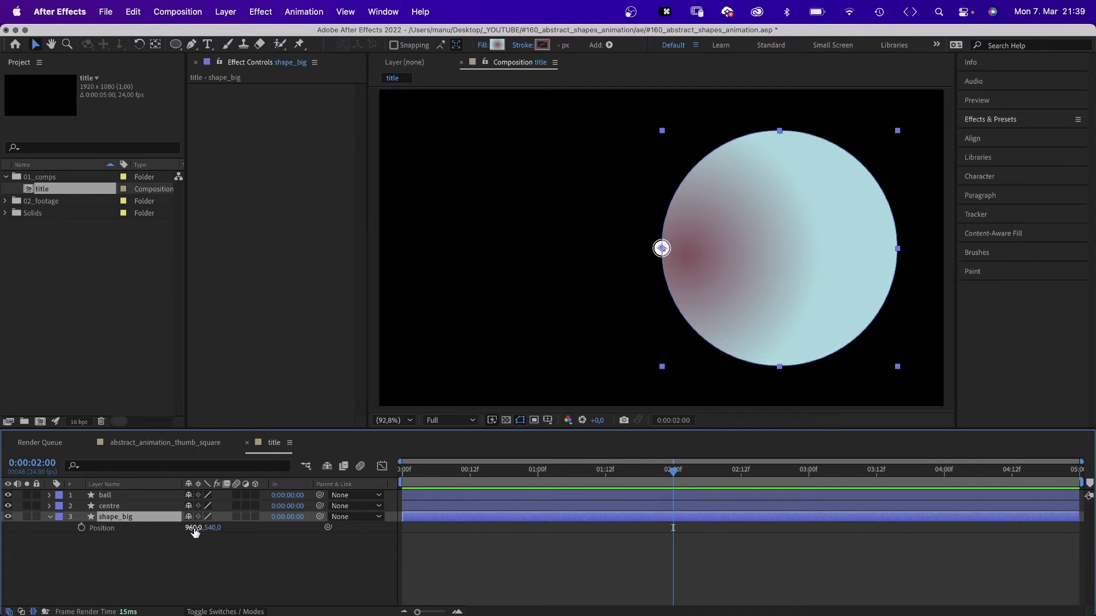
pyautogui.write('930')
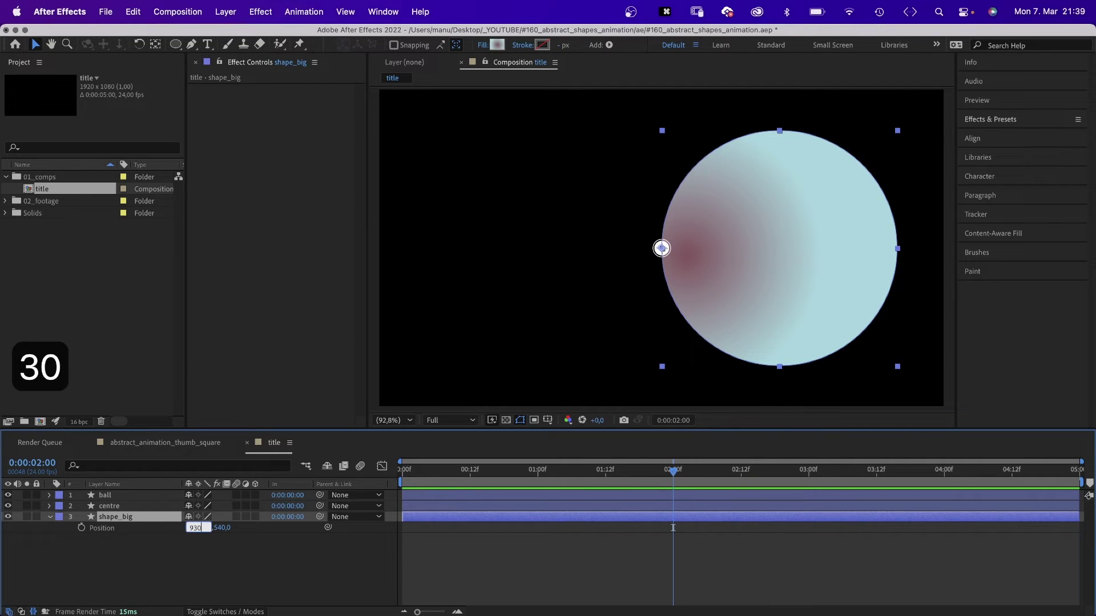
pyautogui.press('Return')
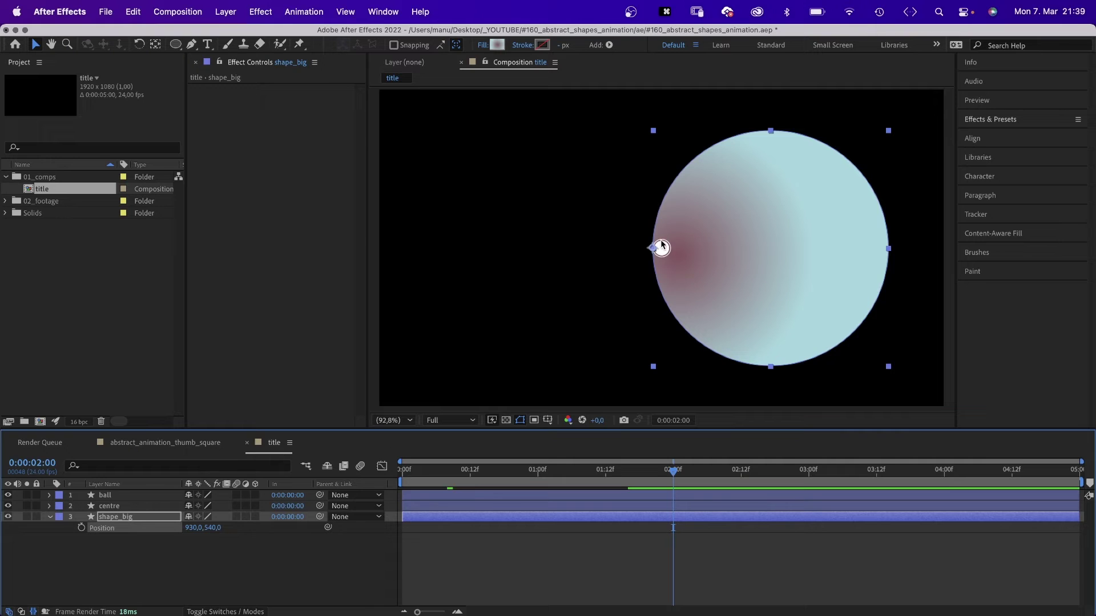
pyautogui.click(283, 562)
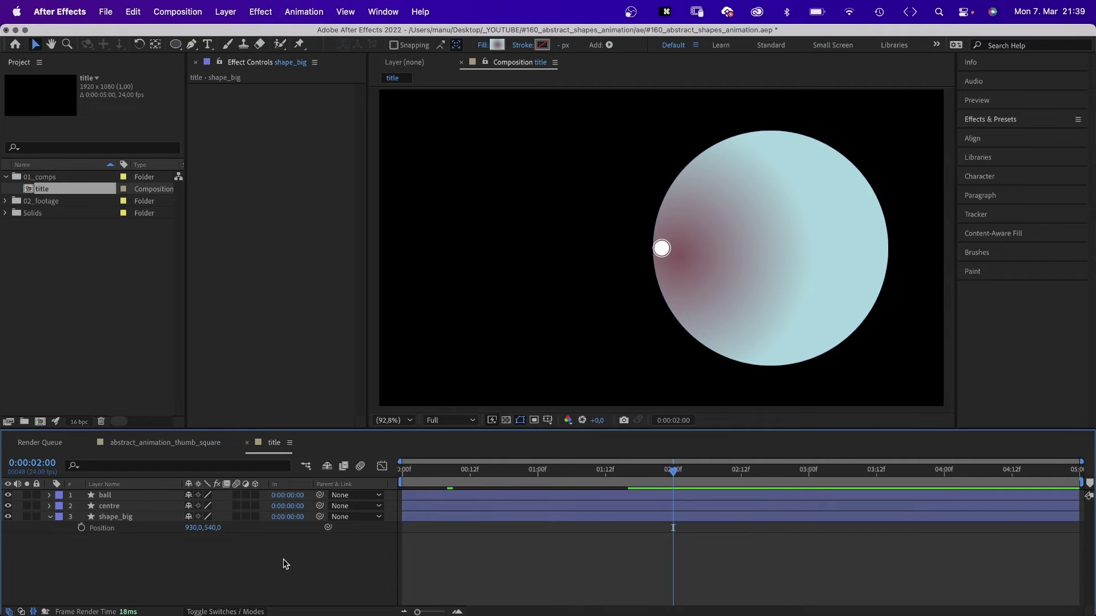
# Keyframe shape_big's ellipse size to grow from 0 at 1:16 to 800 at 2:00
pyautogui.click(100, 521)
pyautogui.click(49, 516)
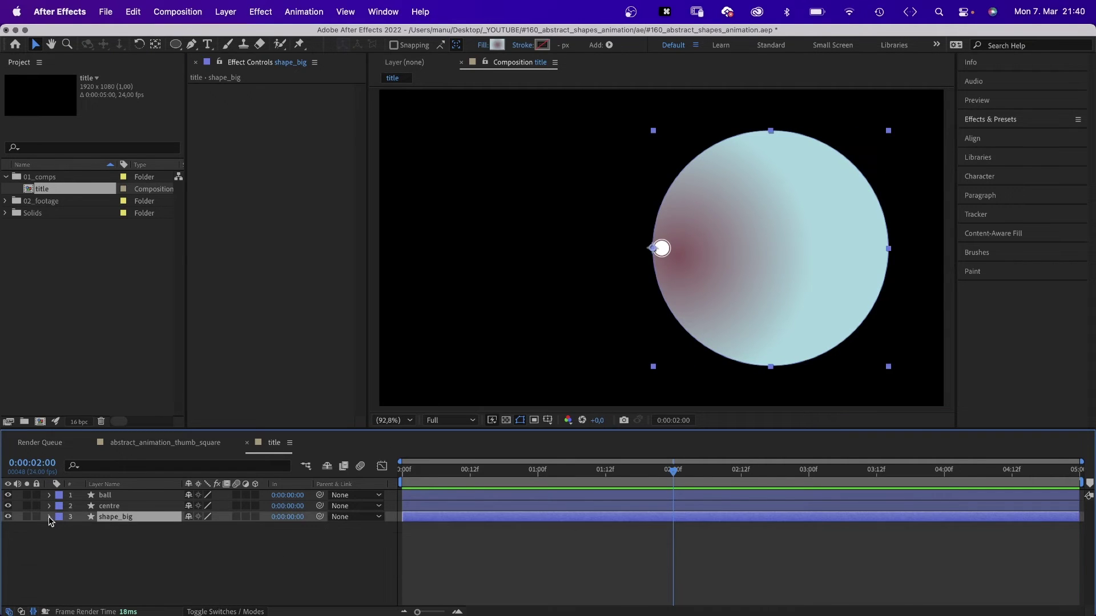
pyautogui.click(61, 527)
pyautogui.click(81, 550)
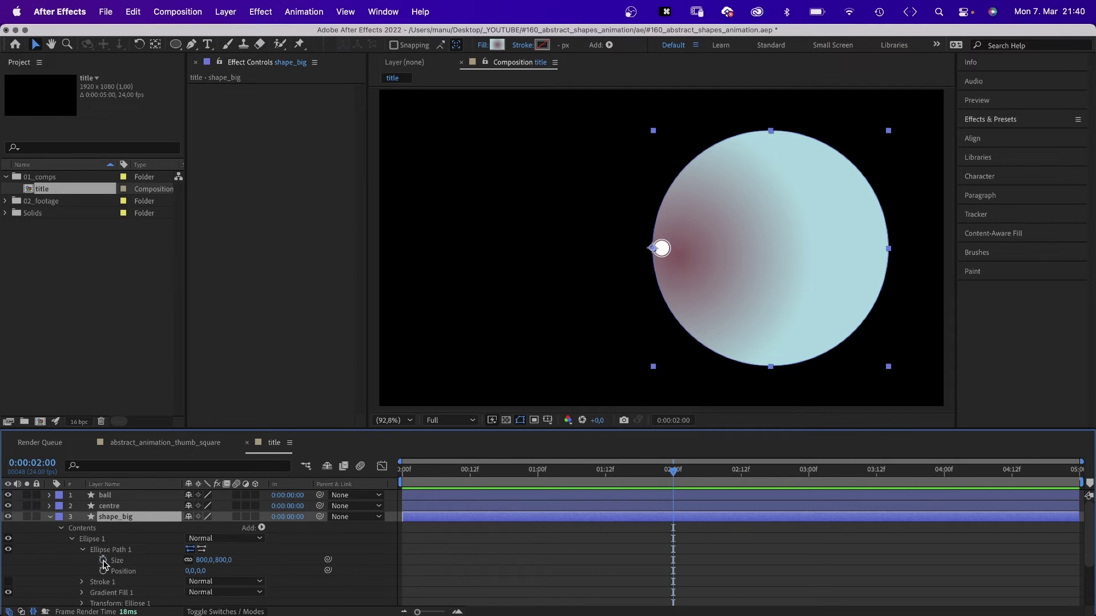
pyautogui.click(129, 561)
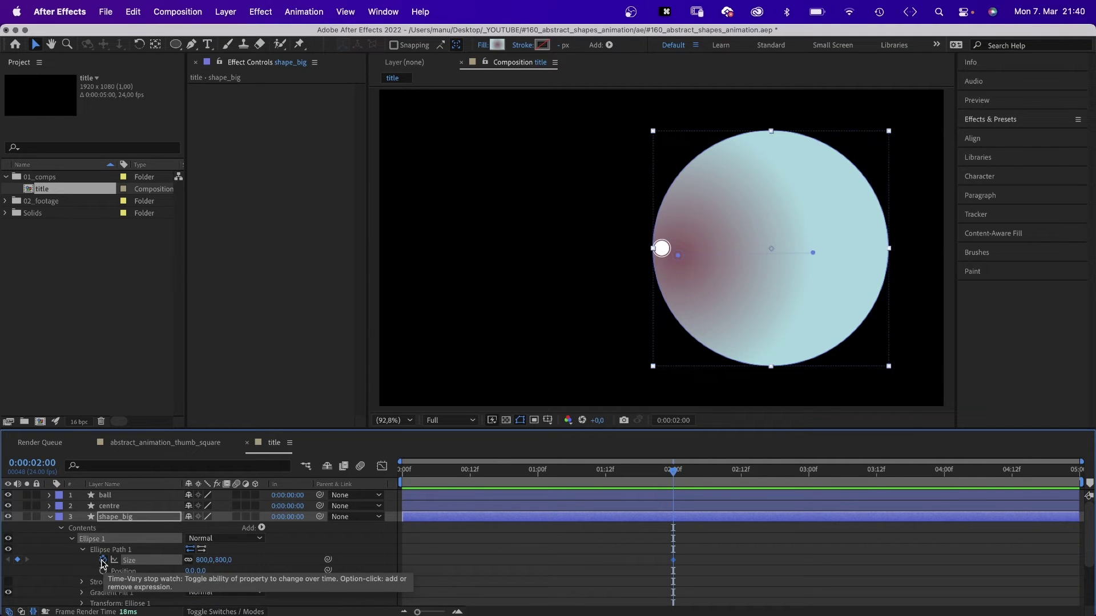
pyautogui.click(102, 560)
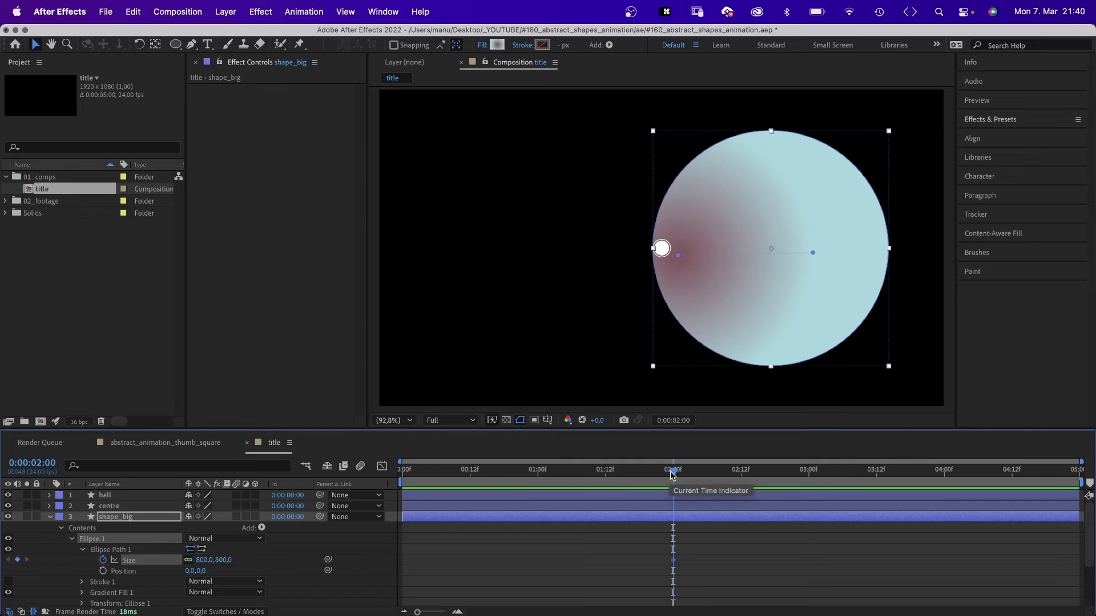
pyautogui.moveTo(674, 471); pyautogui.dragTo(623, 472)
pyautogui.click(199, 560)
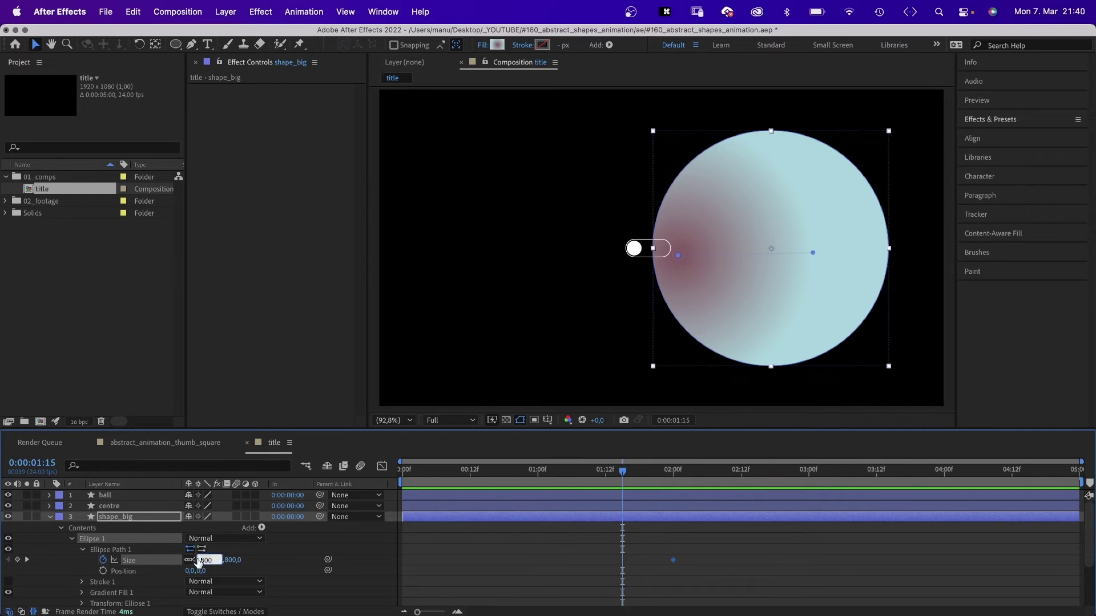
pyautogui.moveTo(624, 473); pyautogui.dragTo(630, 475)
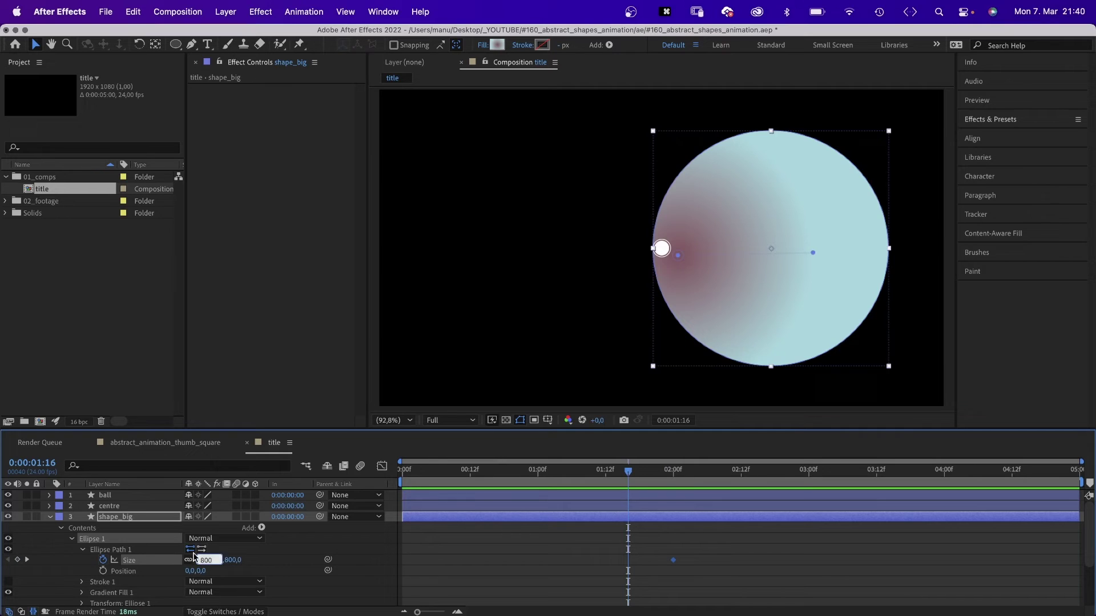
pyautogui.write('0')
pyautogui.press('Return')
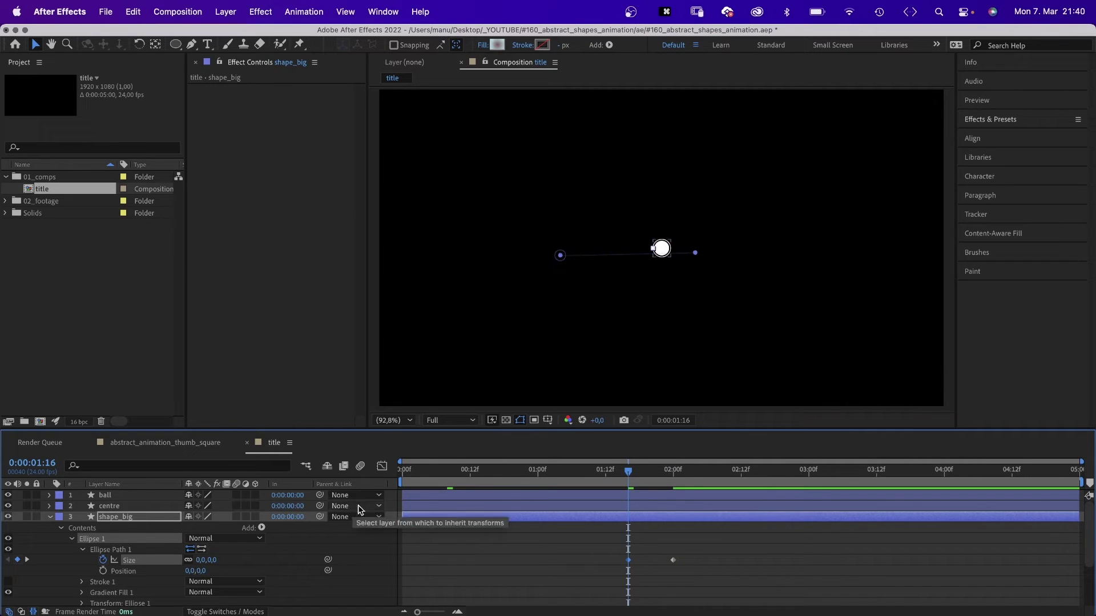
# Start shape_big at 1:16 and trim the ball layer to end there
pyautogui.moveTo(402, 517); pyautogui.dragTo(623, 519)
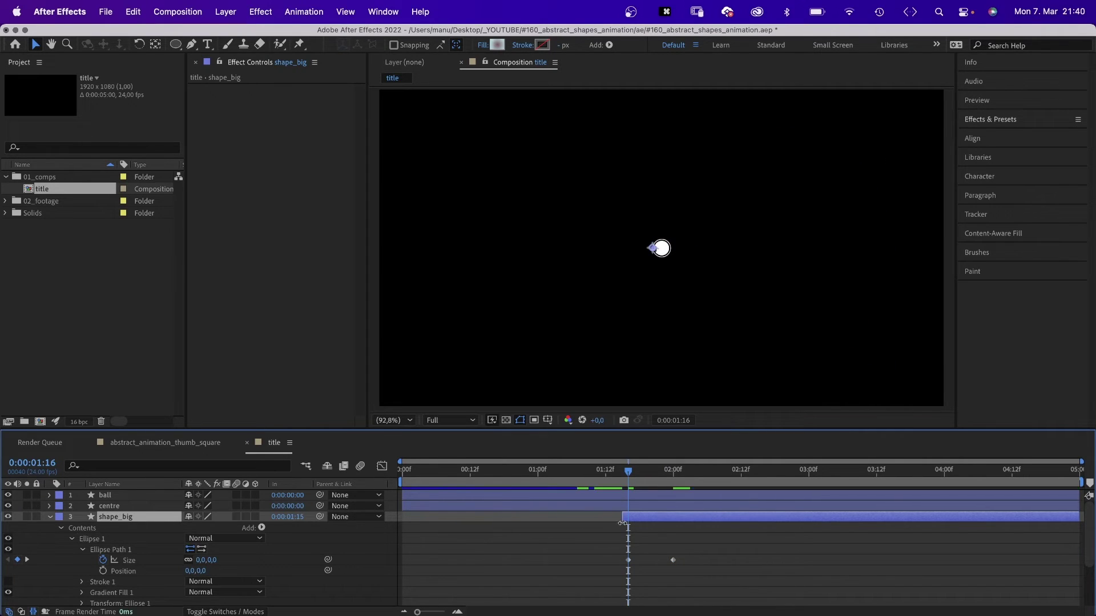
pyautogui.click(635, 497)
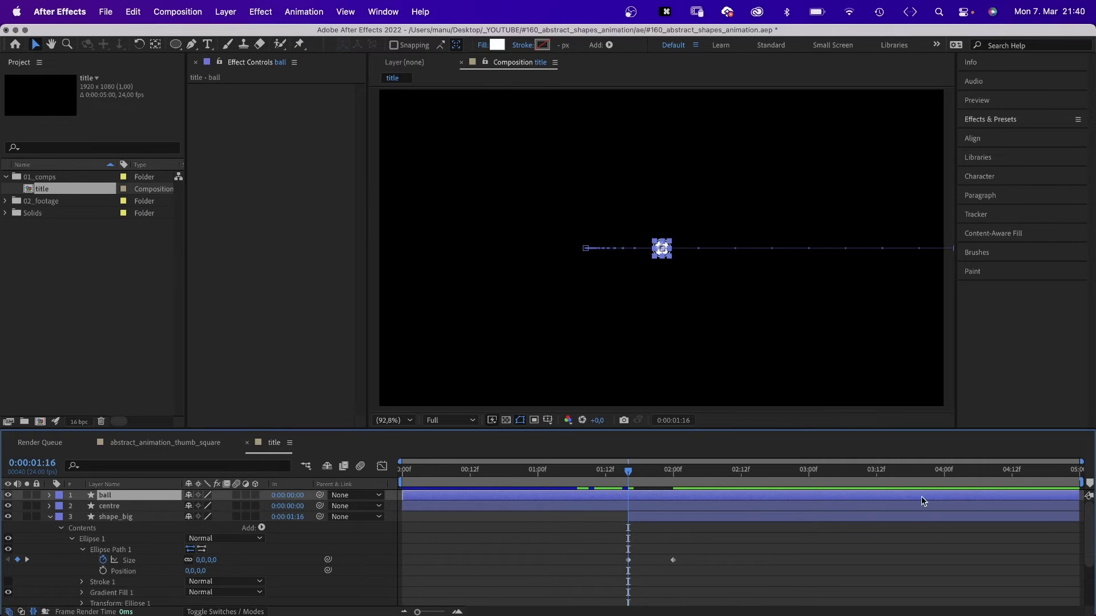
pyautogui.moveTo(1078, 496)
pyautogui.mouseDown()
pyautogui.moveTo(631, 497)
pyautogui.moveTo(740, 469)
pyautogui.mouseUp()
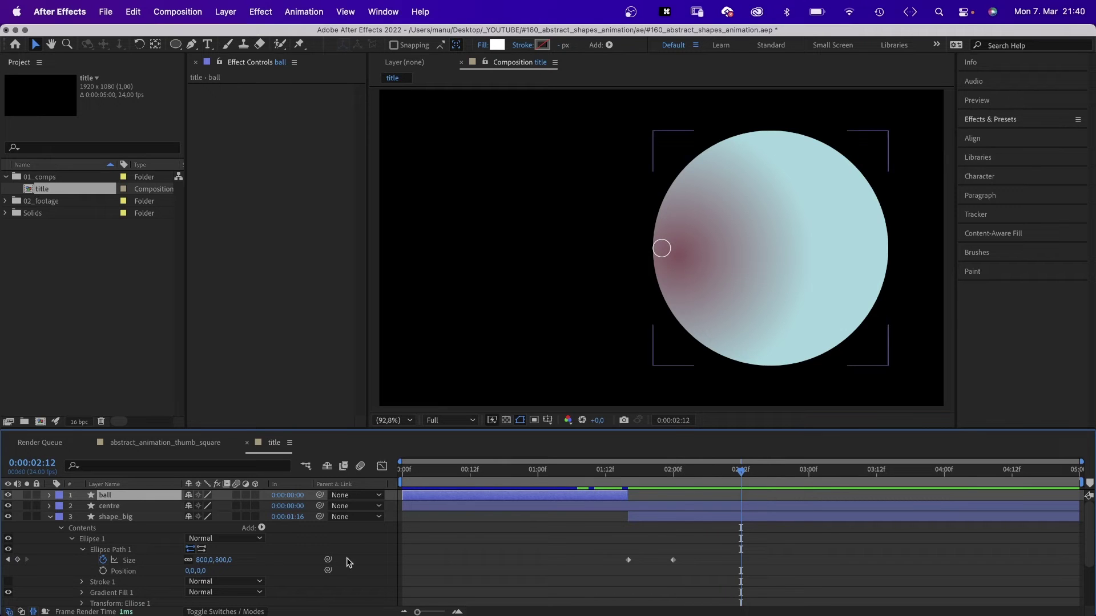
# Set the big circle's Ellipse Size to 720
pyautogui.click(206, 560)
pyautogui.write('720')
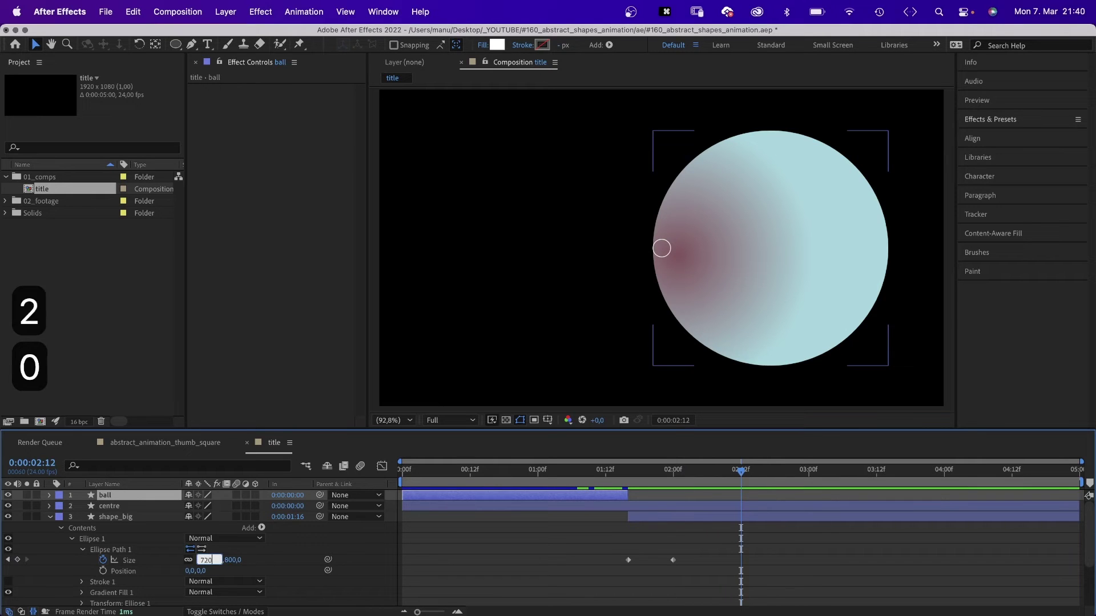
pyautogui.press('Return')
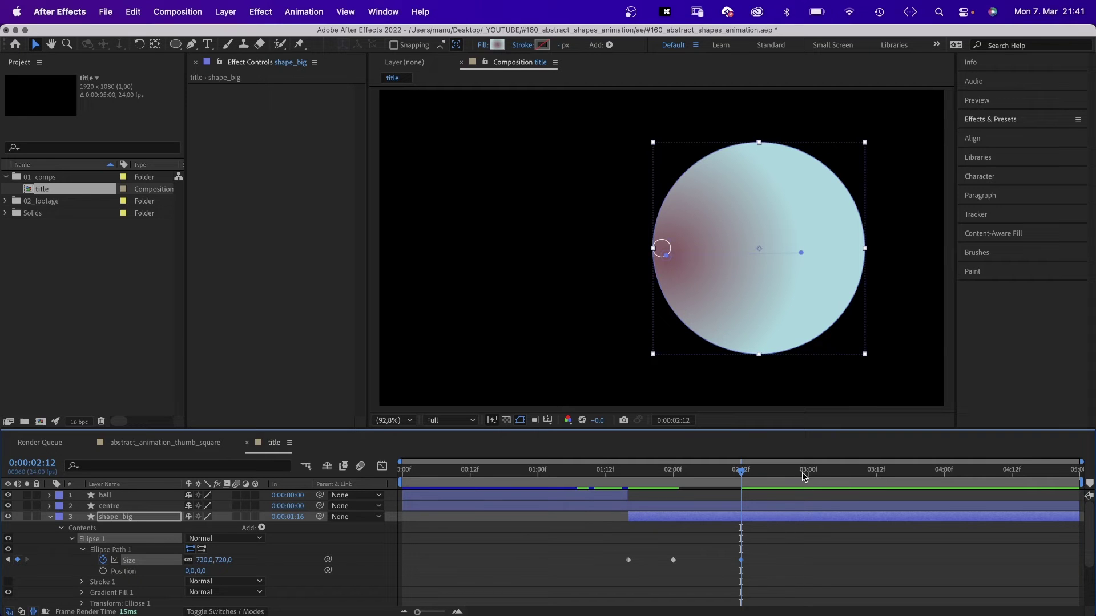
# Ease the size keyframes' speed curve through about 3:12 in the Graph Editor
pyautogui.moveTo(804, 473)
pyautogui.mouseDown()
pyautogui.moveTo(886, 472)
pyautogui.moveTo(875, 471)
pyautogui.mouseUp()
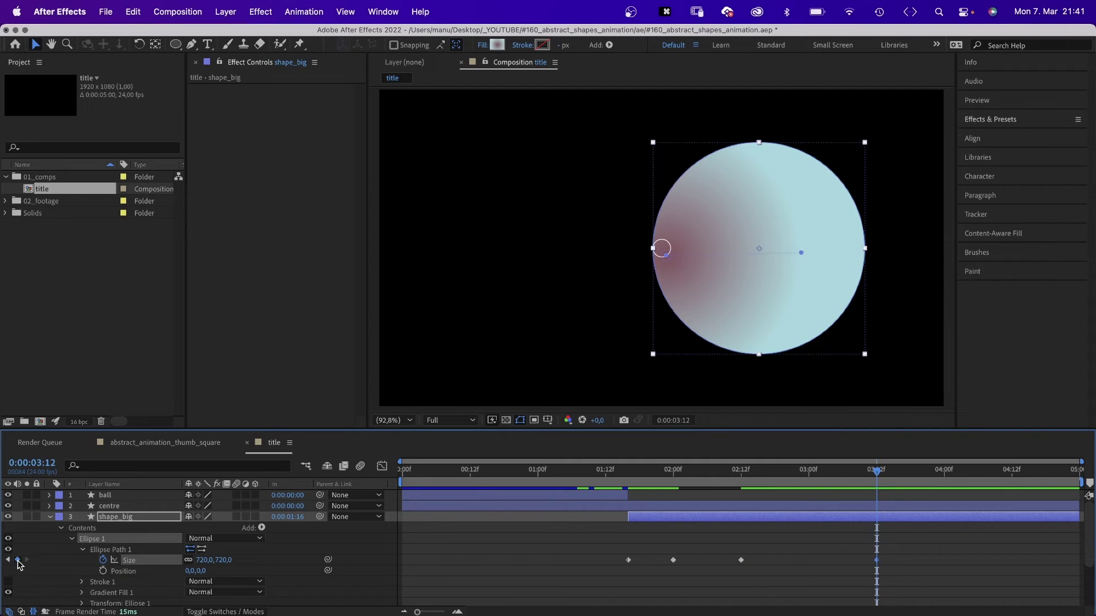
pyautogui.moveTo(789, 549); pyautogui.dragTo(571, 589)
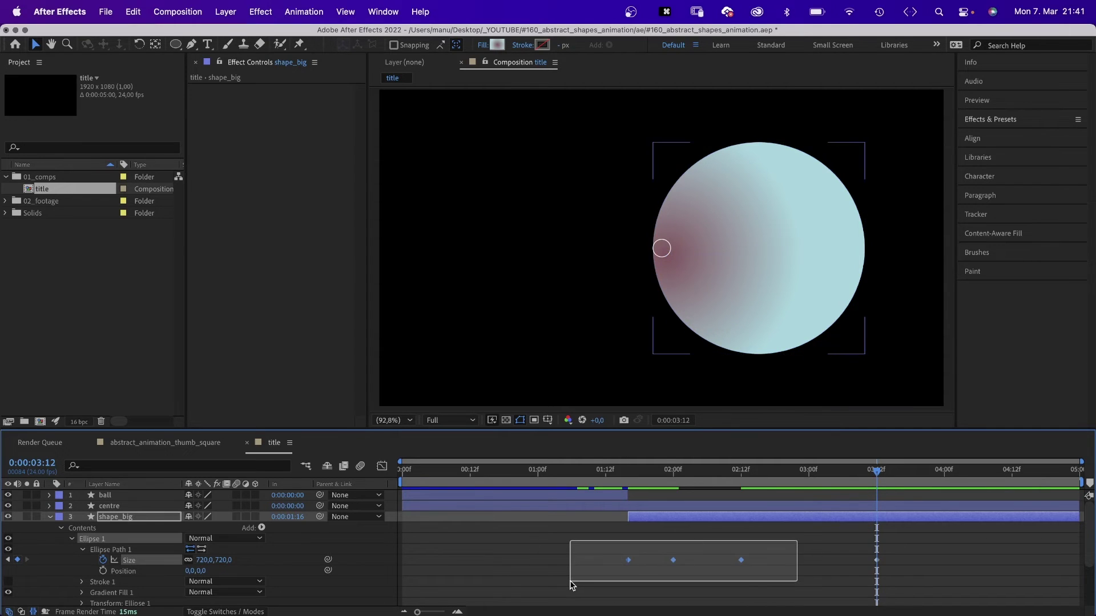
pyautogui.click(382, 469)
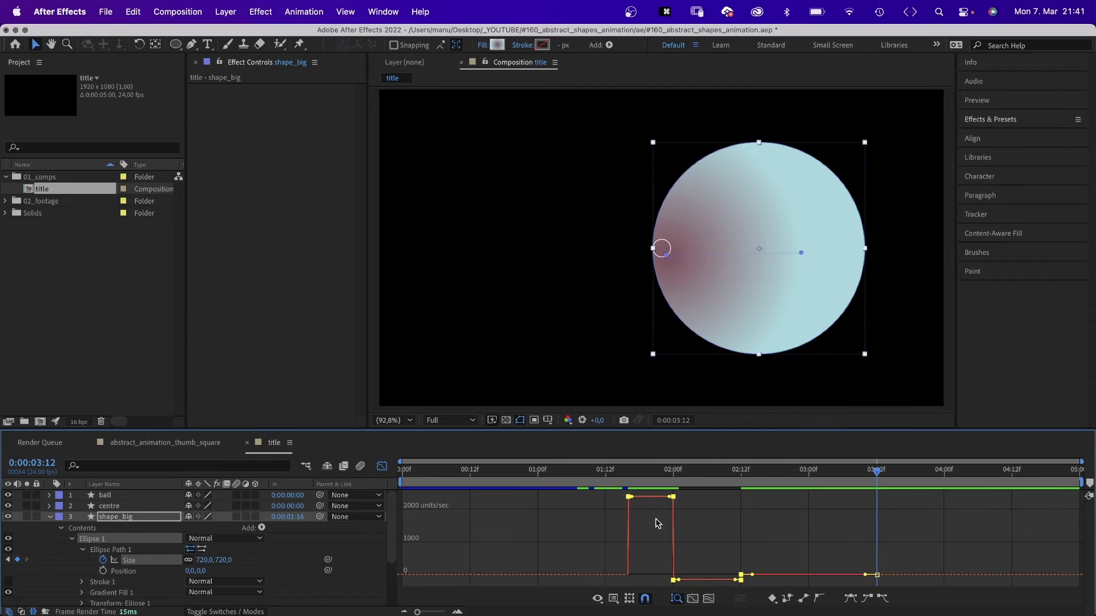
pyautogui.moveTo(670, 500); pyautogui.dragTo(575, 577)
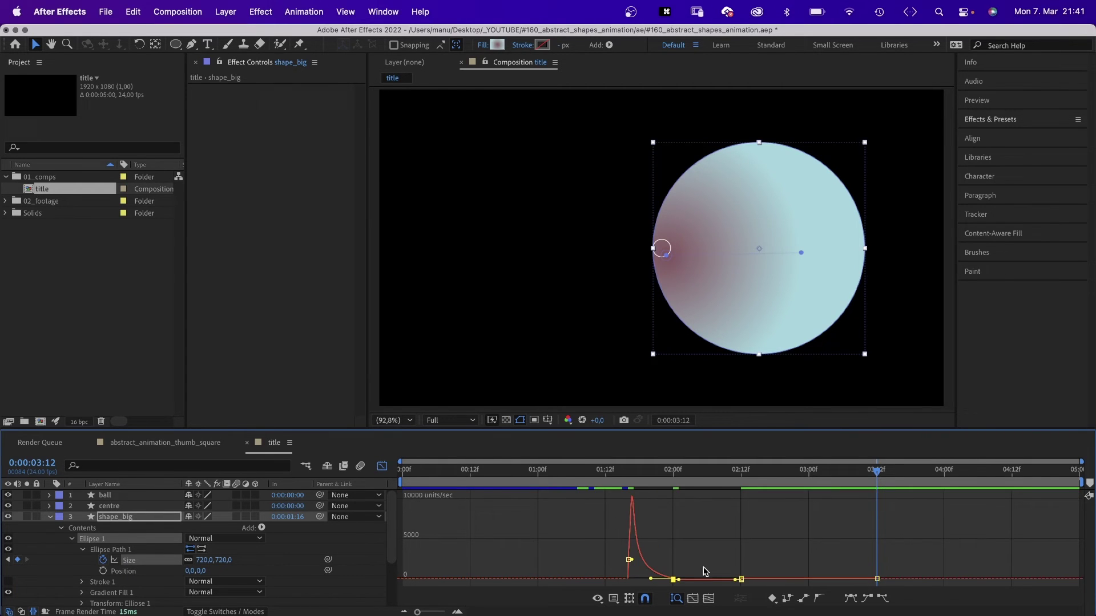
pyautogui.moveTo(677, 578); pyautogui.dragTo(721, 579)
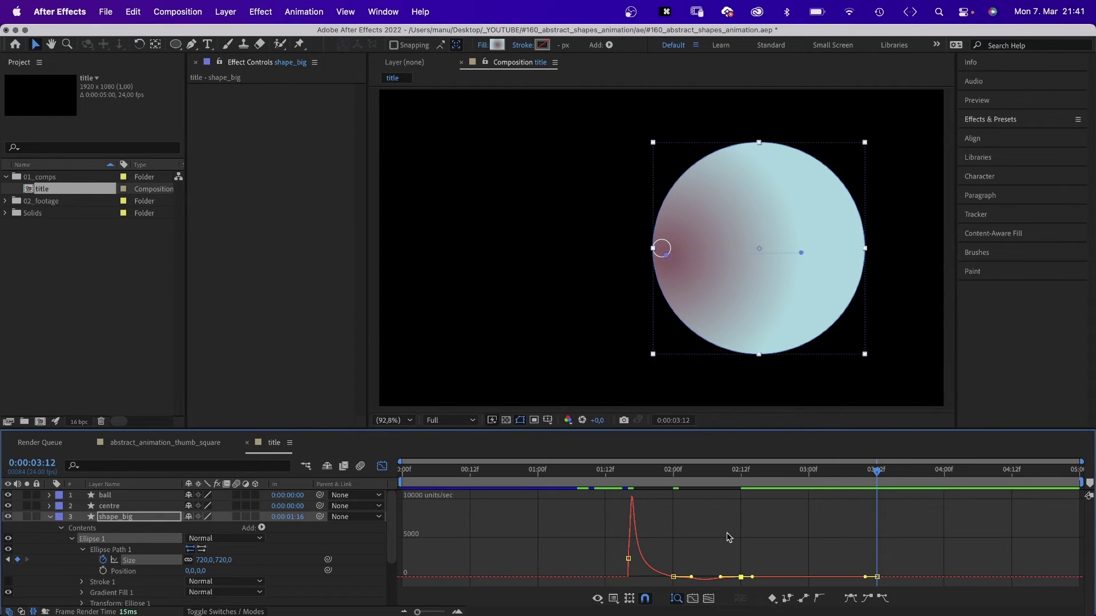
# Preview the animation from the start, then scrub back to about 2:03
pyautogui.press('Home')
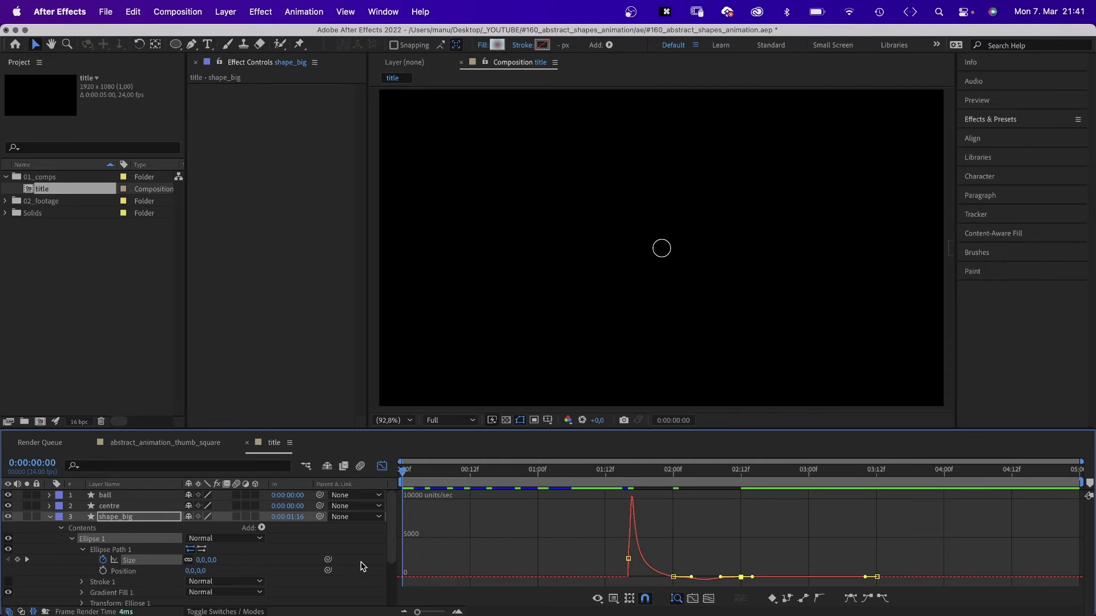
pyautogui.press('space')
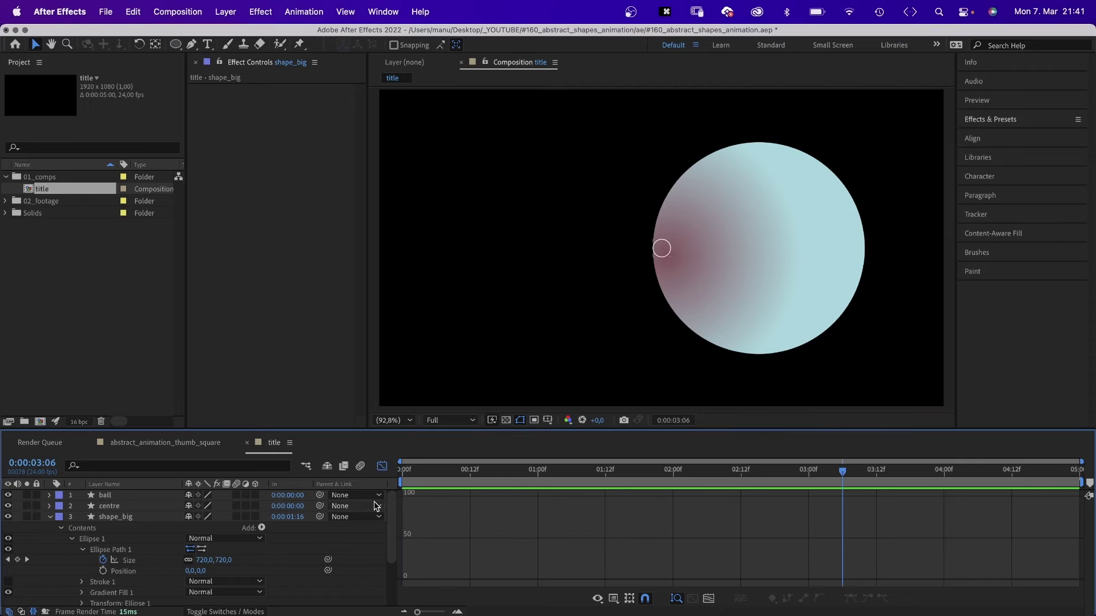
pyautogui.moveTo(633, 469); pyautogui.dragTo(696, 470)
# Try rotating the big circle directly, then undo the test rotation
pyautogui.click(677, 516)
pyautogui.press('r')
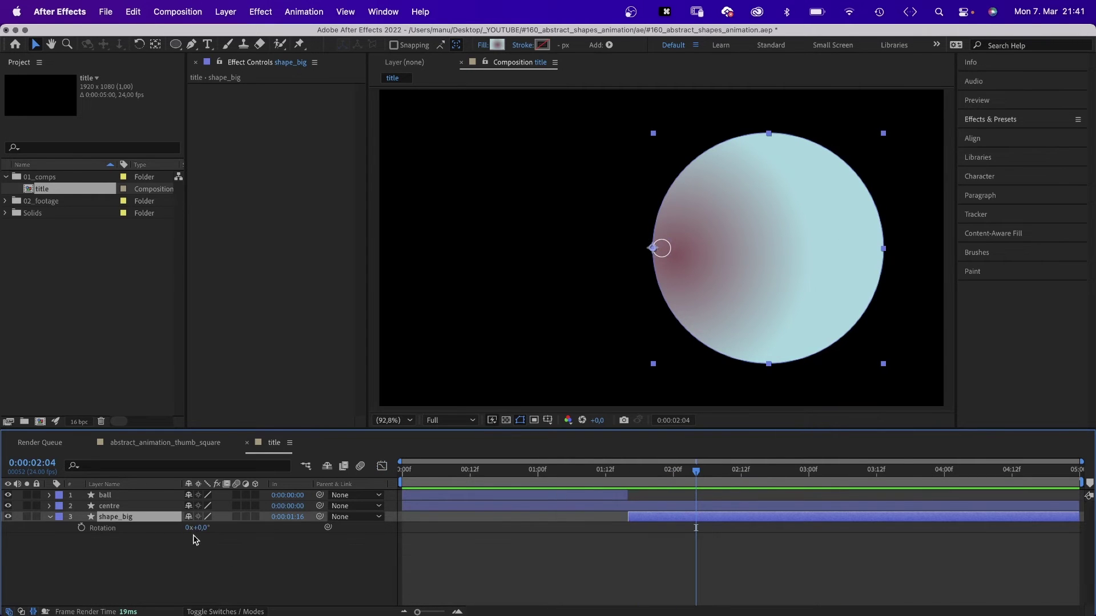
pyautogui.moveTo(206, 528); pyautogui.dragTo(249, 528)
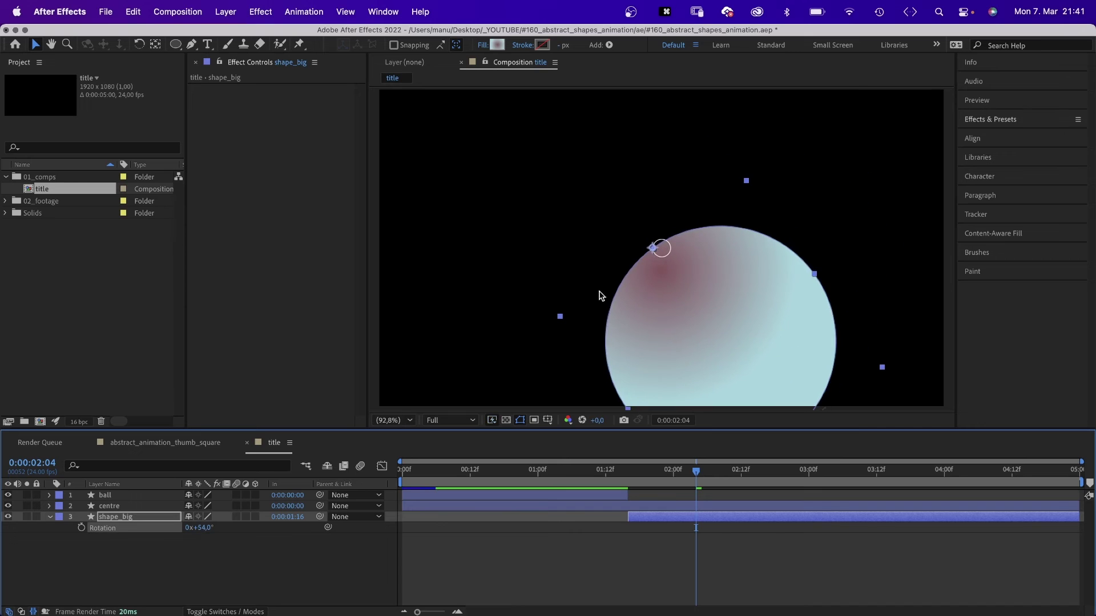
pyautogui.press('super+z')
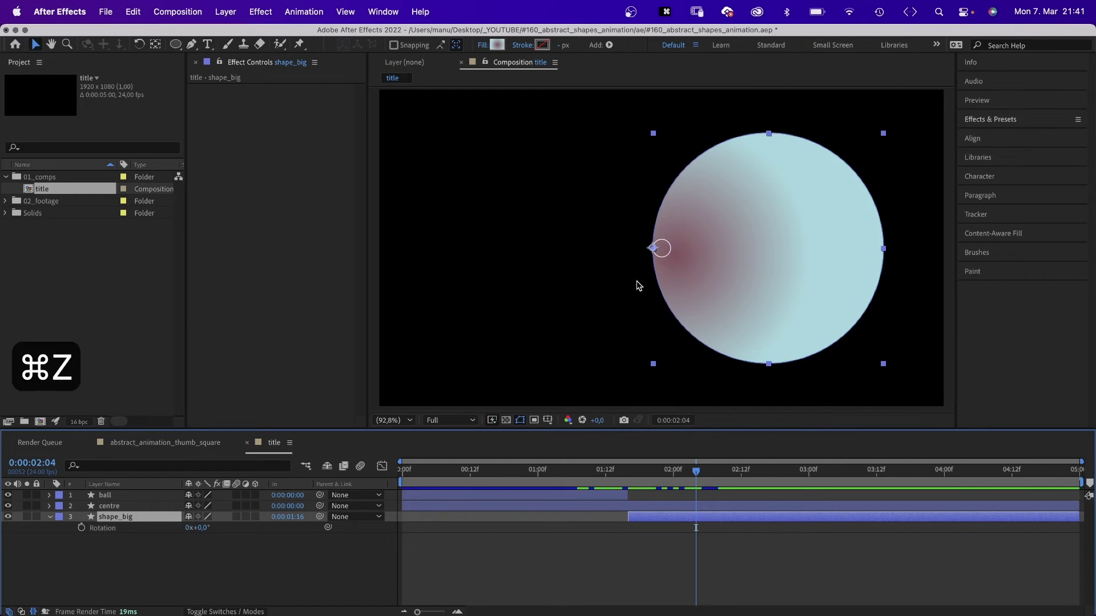
# Add a null object, parent shape_big to it, and start it at 1:16
pyautogui.click(225, 11)
pyautogui.moveTo(223, 35)
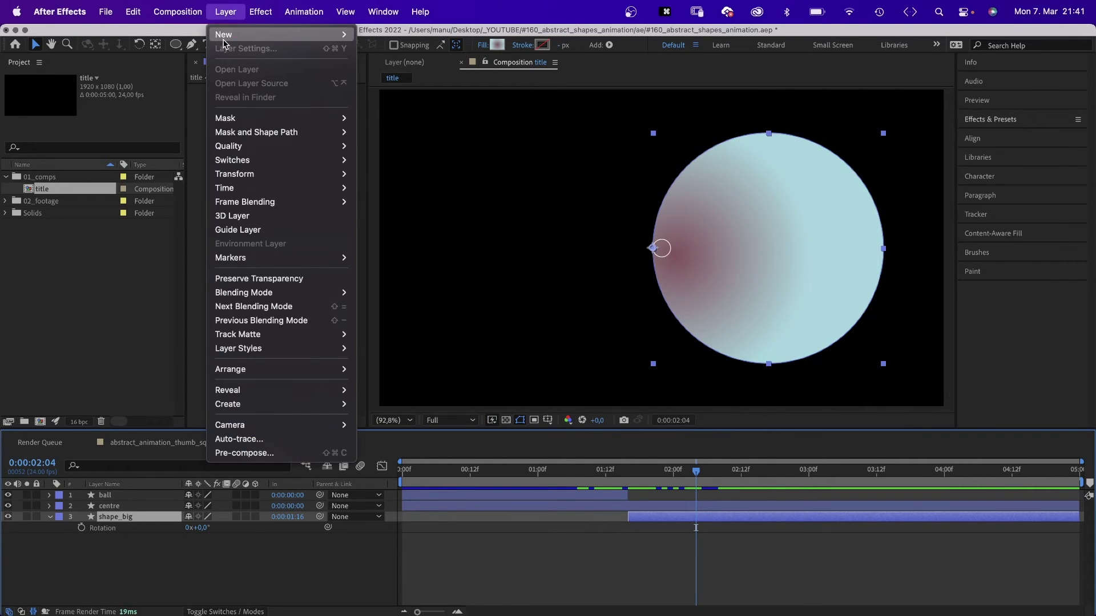
pyautogui.click(413, 94)
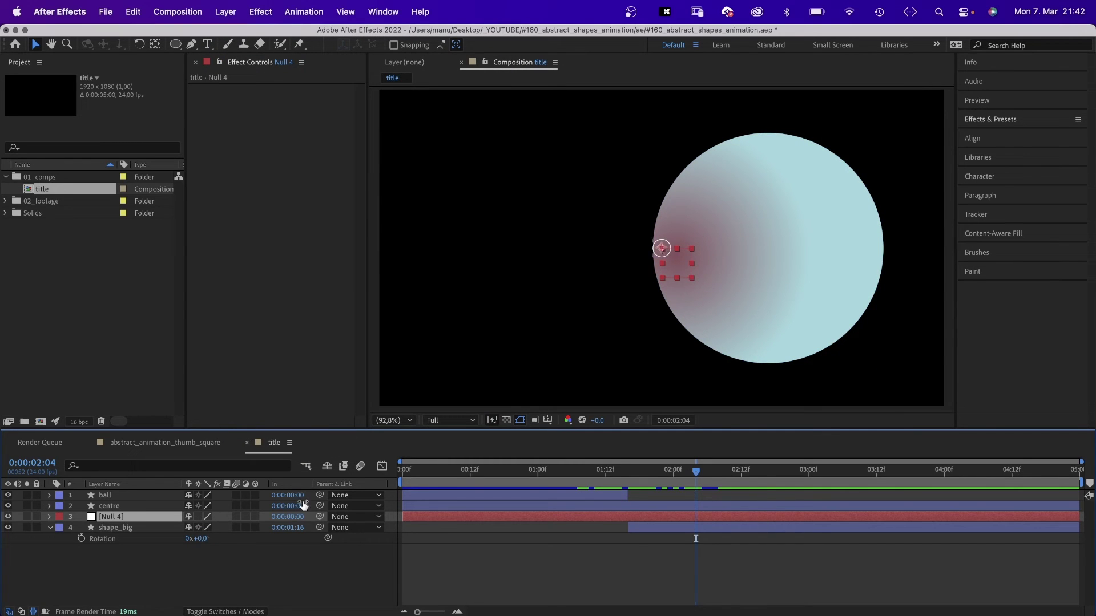
pyautogui.moveTo(242, 528); pyautogui.dragTo(134, 518)
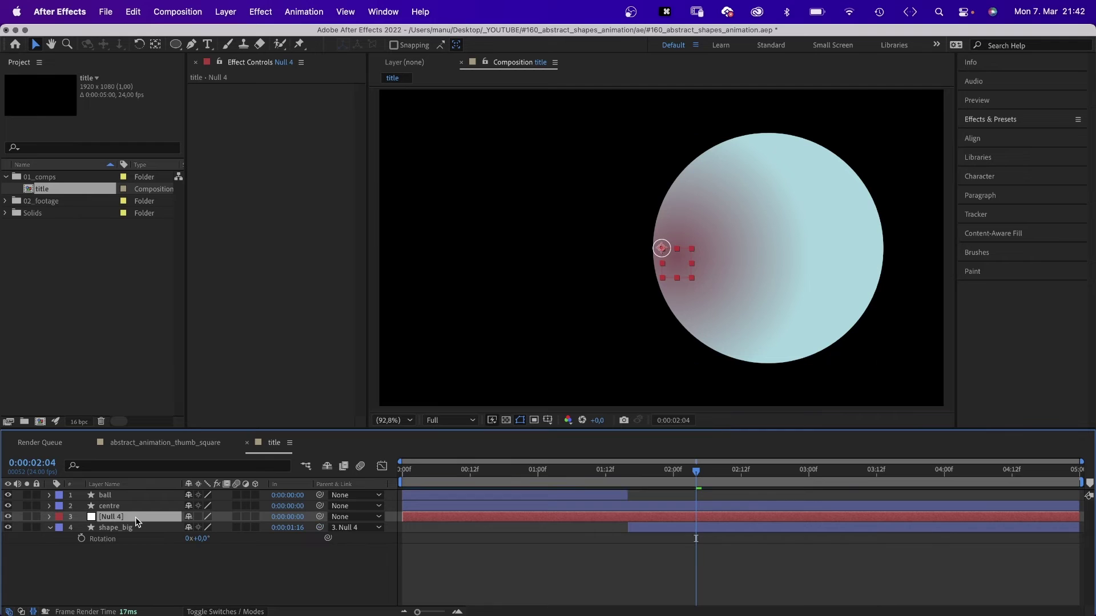
pyautogui.moveTo(399, 517); pyautogui.dragTo(609, 530)
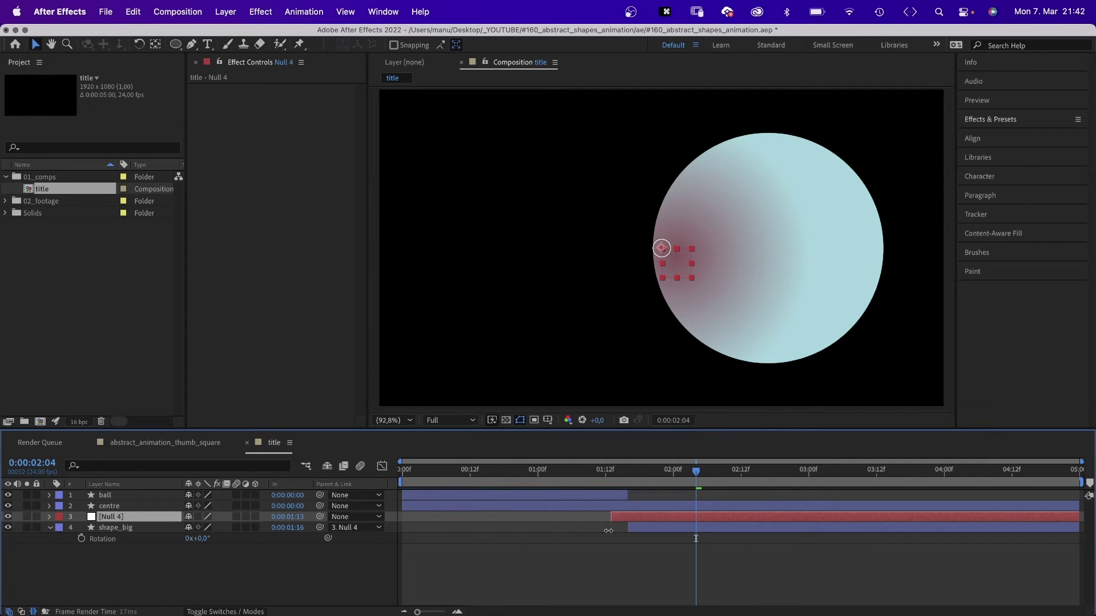
pyautogui.press('r')
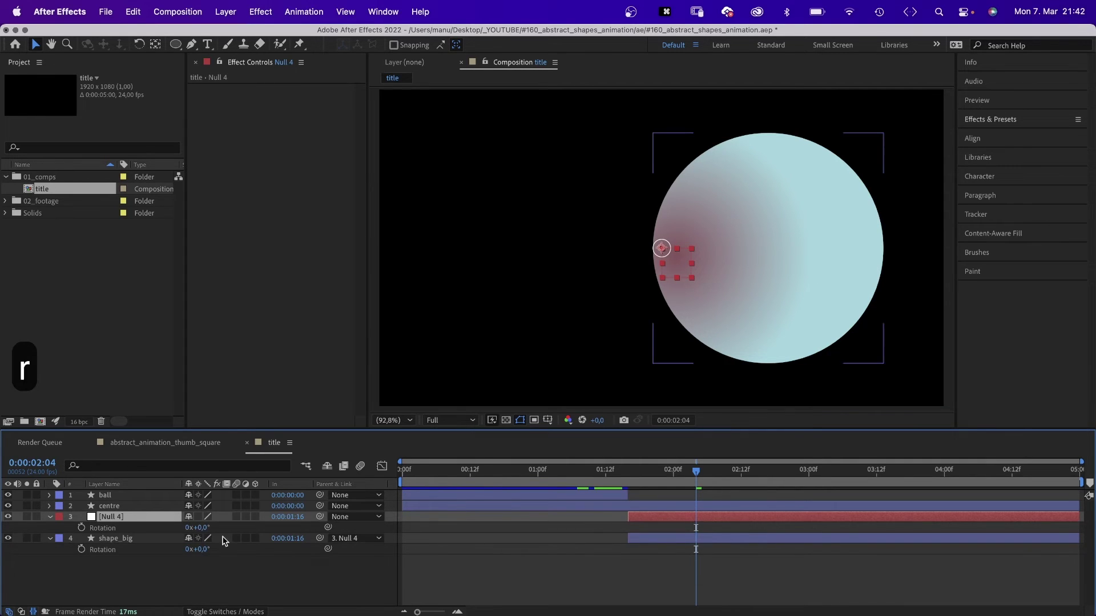
pyautogui.moveTo(199, 528)
pyautogui.mouseDown()
pyautogui.moveTo(286, 526)
pyautogui.moveTo(256, 529)
pyautogui.mouseUp()
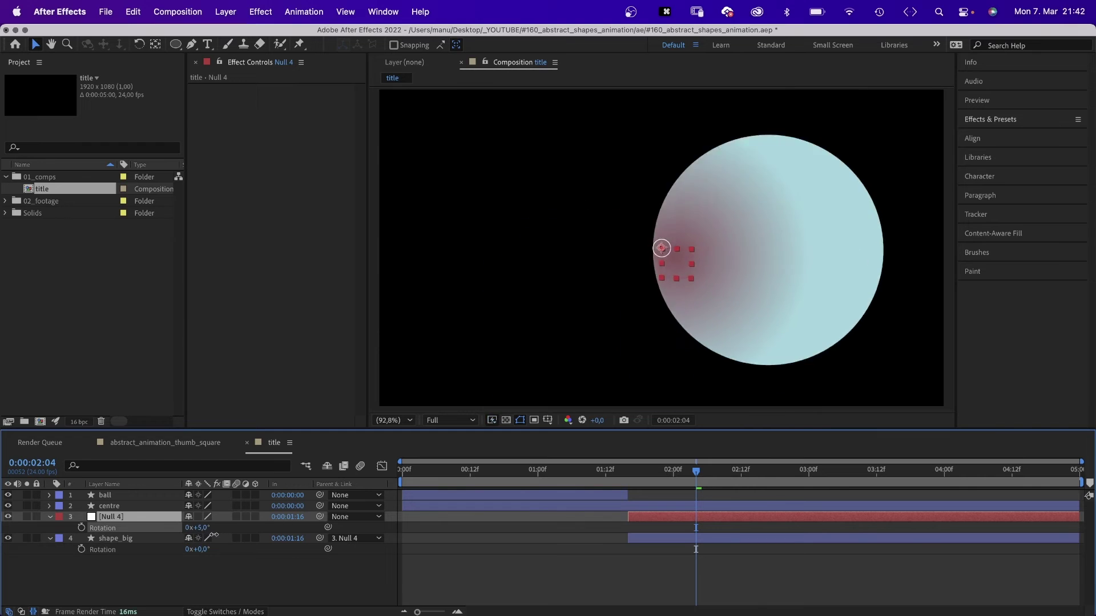
# Keyframe Null 4's rotation at 0° at 2:00, about 135° at 2:17, 64° at 3:12
pyautogui.press('super+z')
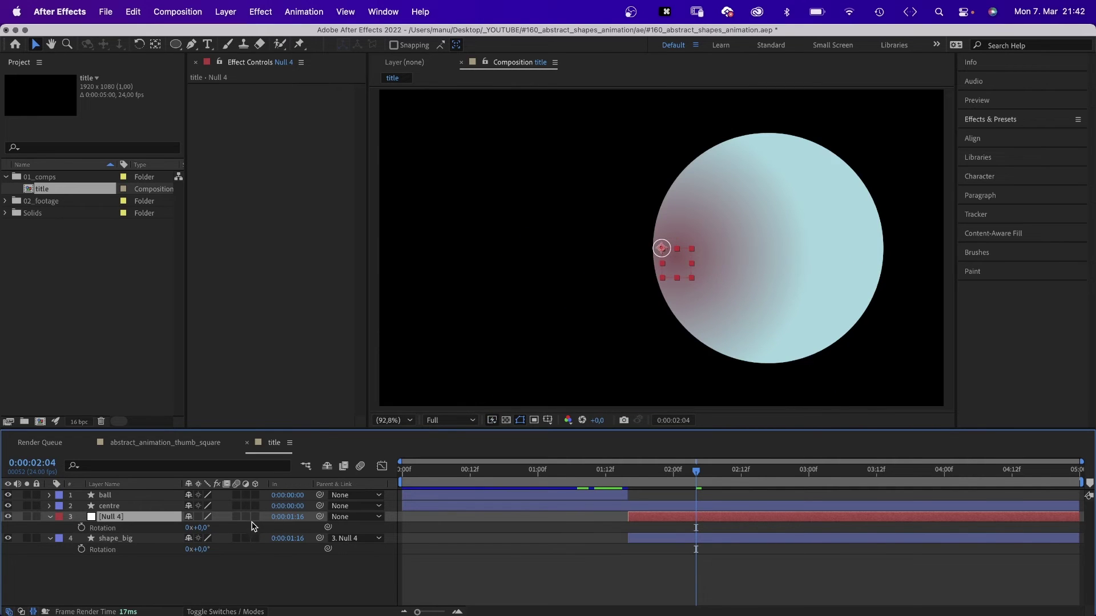
pyautogui.moveTo(693, 472); pyautogui.dragTo(672, 473)
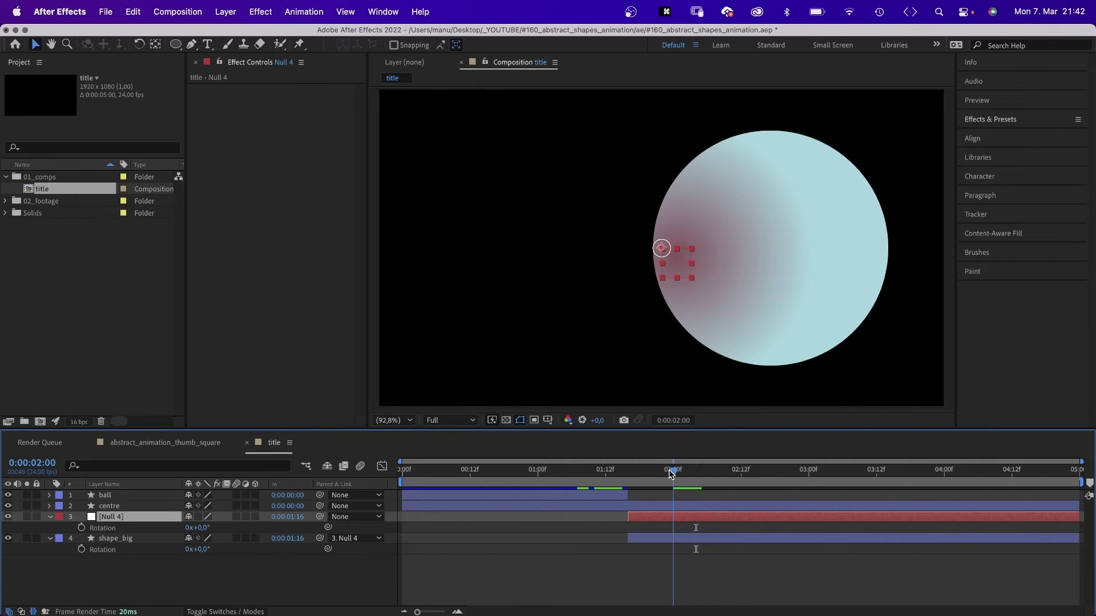
pyautogui.click(81, 527)
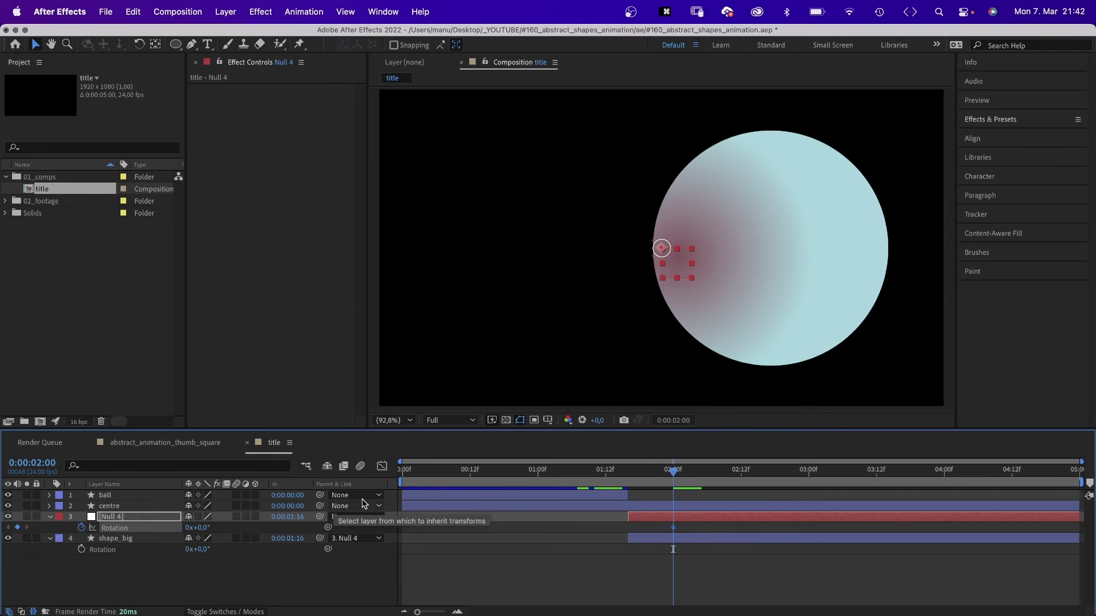
pyautogui.moveTo(677, 472); pyautogui.dragTo(769, 471)
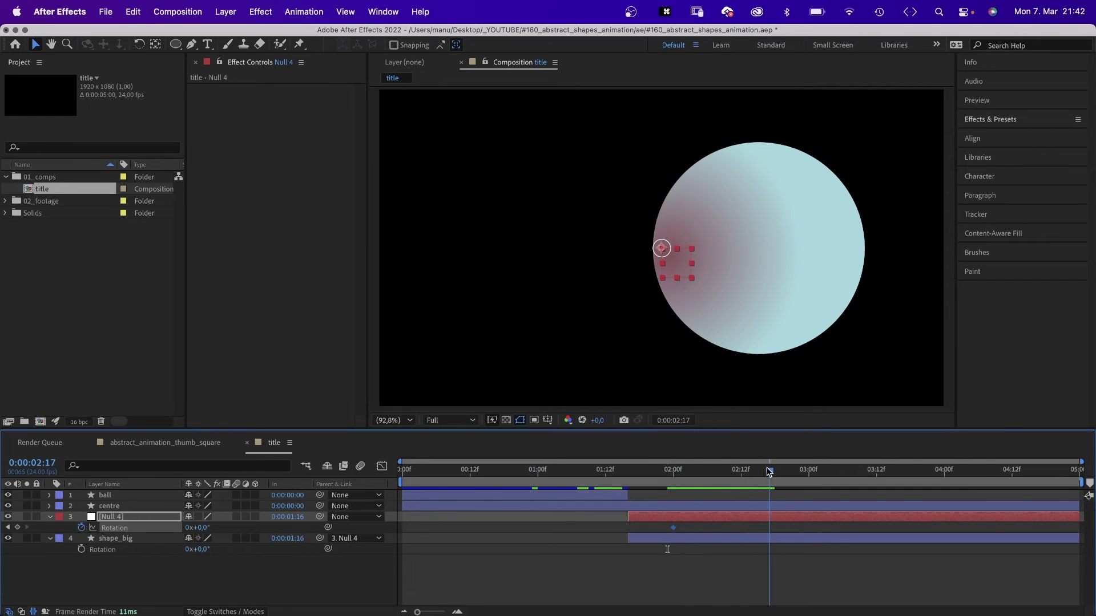
pyautogui.moveTo(206, 528); pyautogui.dragTo(279, 529)
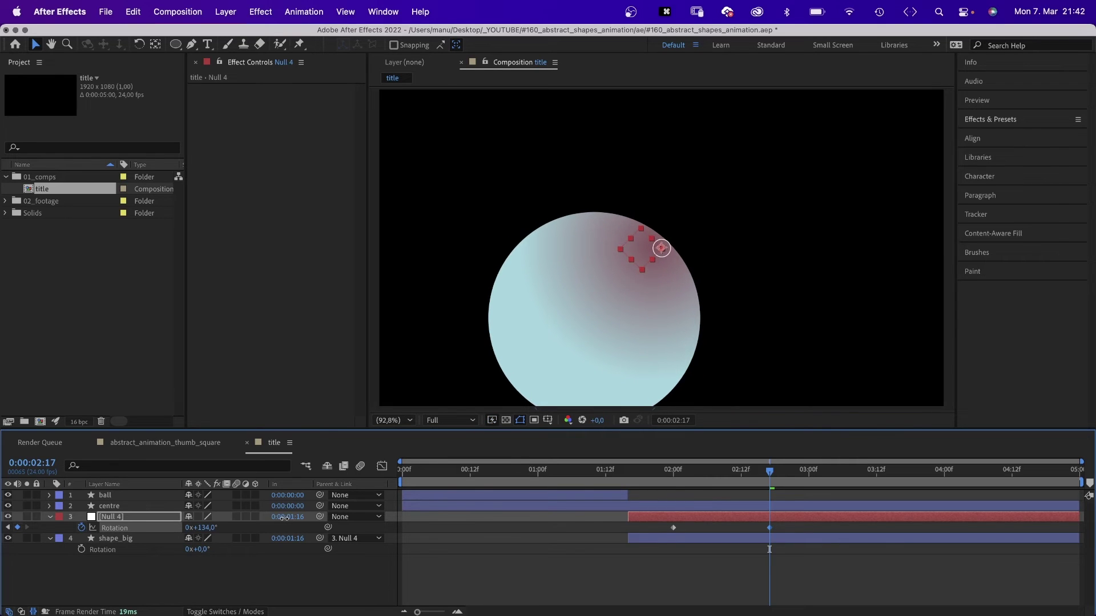
pyautogui.moveTo(771, 471); pyautogui.dragTo(878, 471)
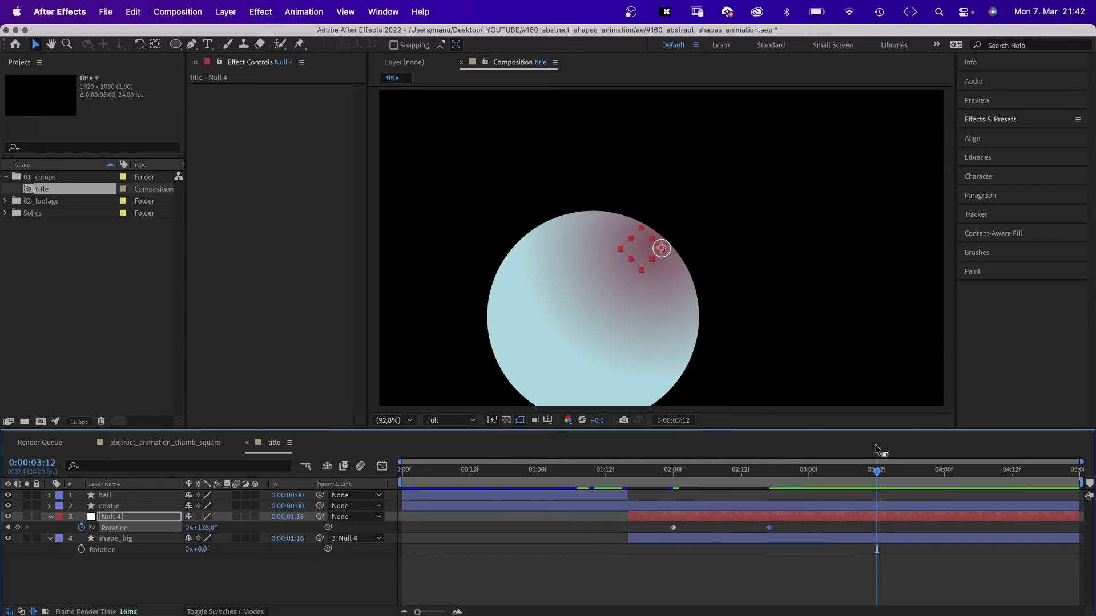
pyautogui.moveTo(210, 528)
pyautogui.mouseDown()
pyautogui.moveTo(168, 530)
pyautogui.moveTo(202, 532)
pyautogui.mouseUp()
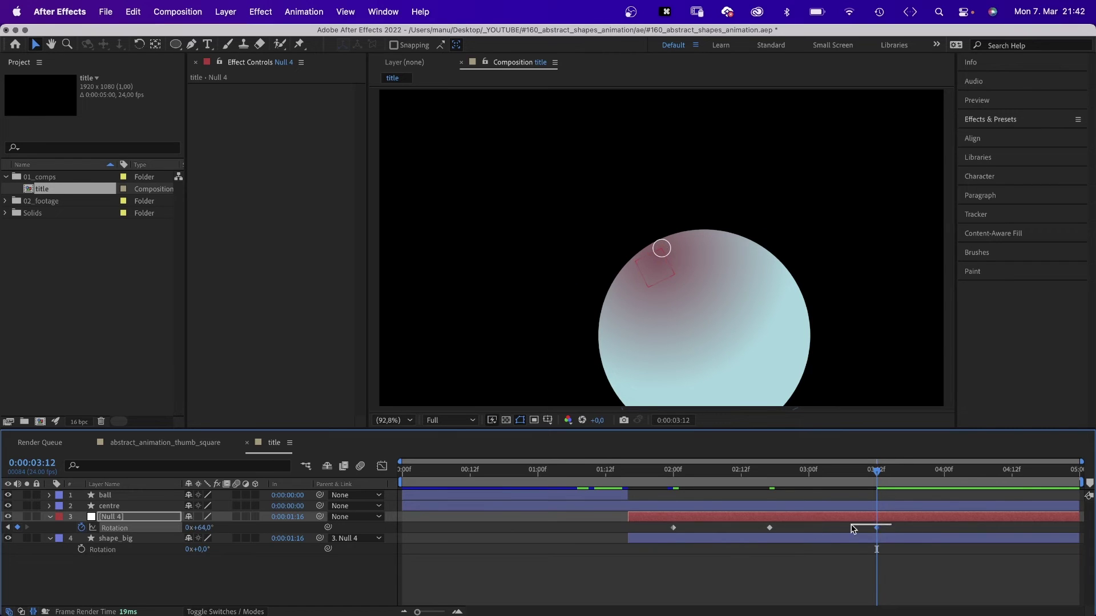
# Drag Null 4's rotation speed-curve handles to about 59% influence
pyautogui.moveTo(891, 529); pyautogui.dragTo(695, 530)
pyautogui.click(383, 467)
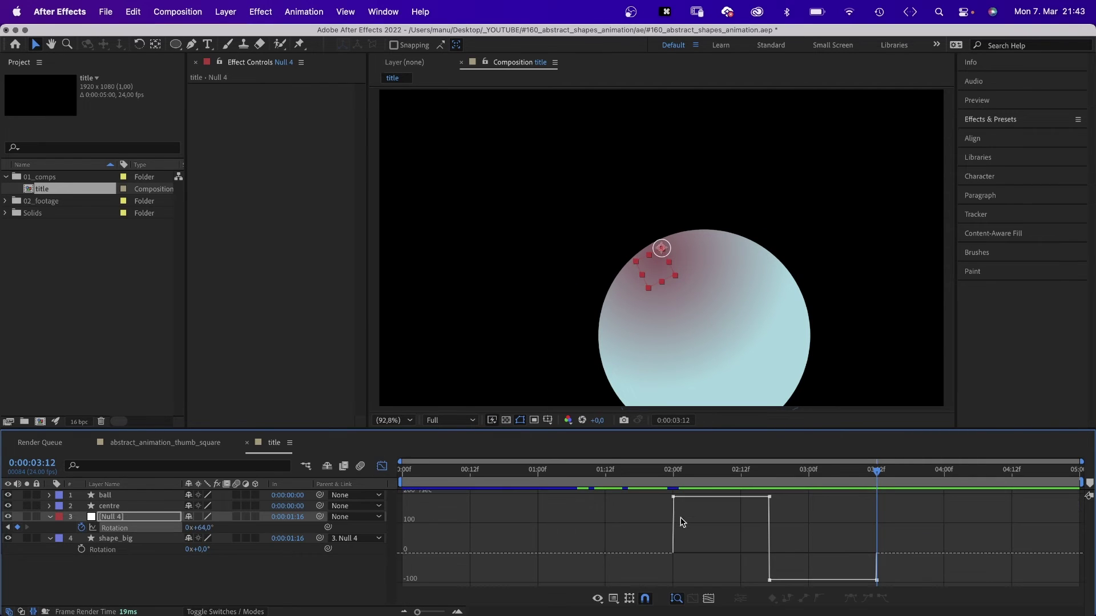
pyautogui.click(674, 498)
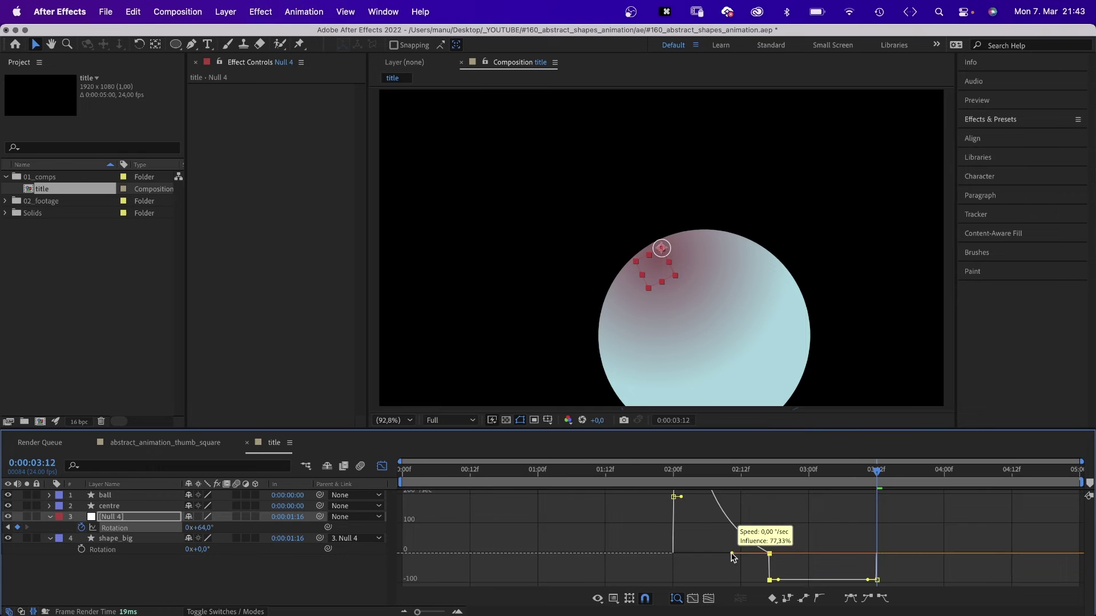
pyautogui.moveTo(732, 558); pyautogui.dragTo(737, 572)
pyautogui.click(737, 572)
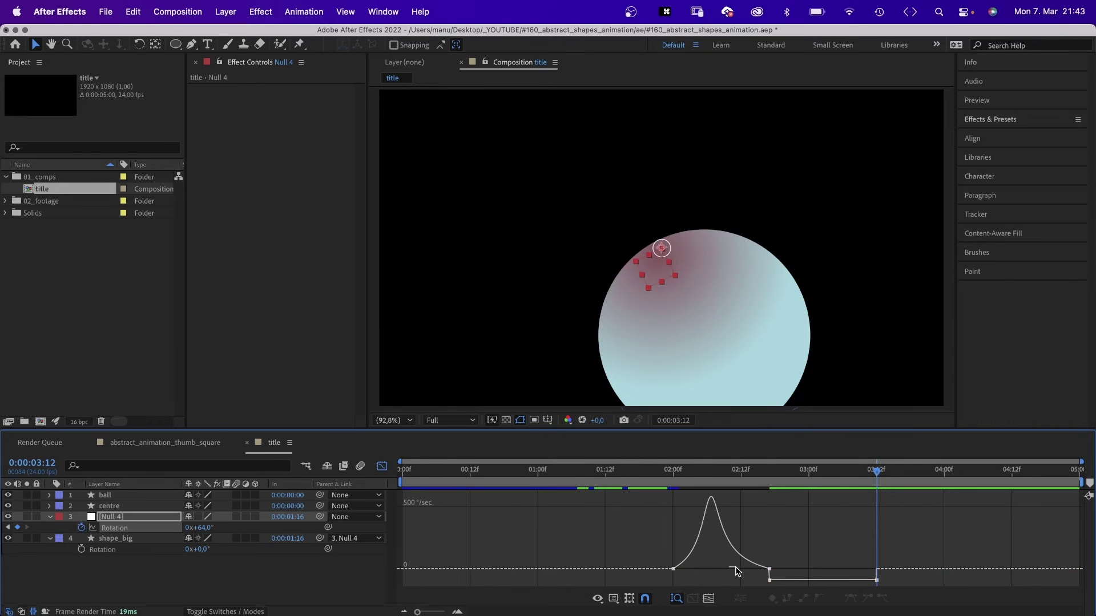
pyautogui.moveTo(743, 579); pyautogui.dragTo(779, 584)
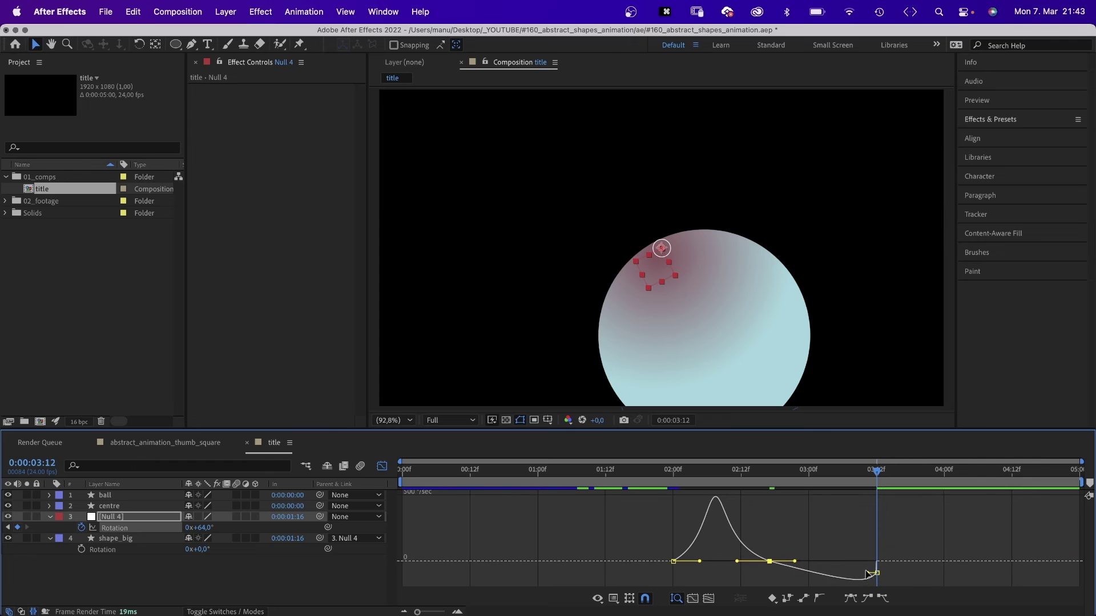
pyautogui.moveTo(868, 581); pyautogui.dragTo(855, 566)
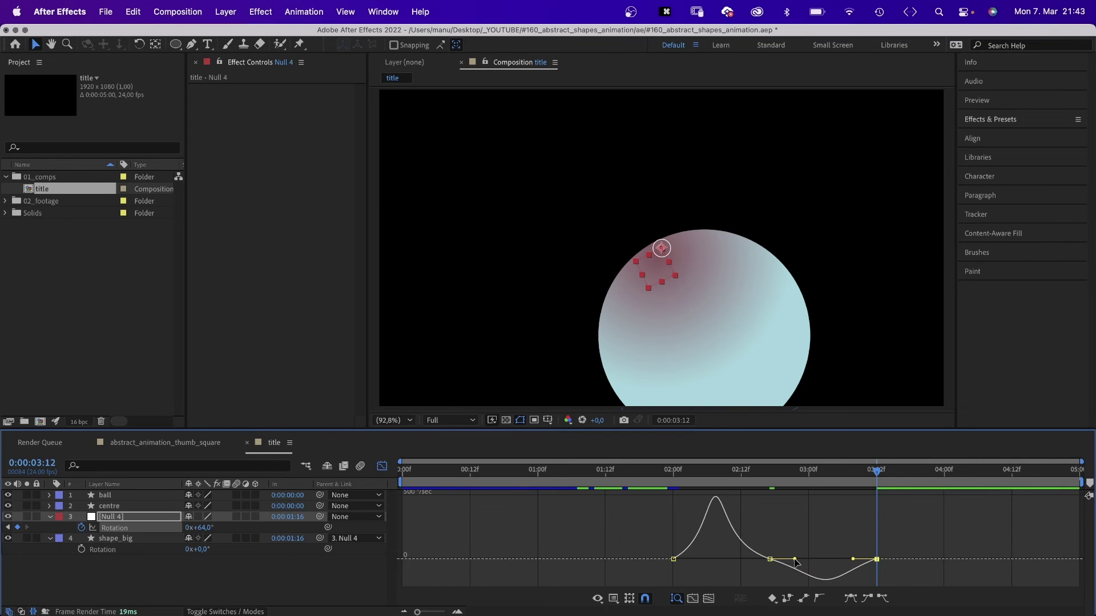
pyautogui.click(769, 559)
pyautogui.moveTo(769, 559); pyautogui.dragTo(741, 564)
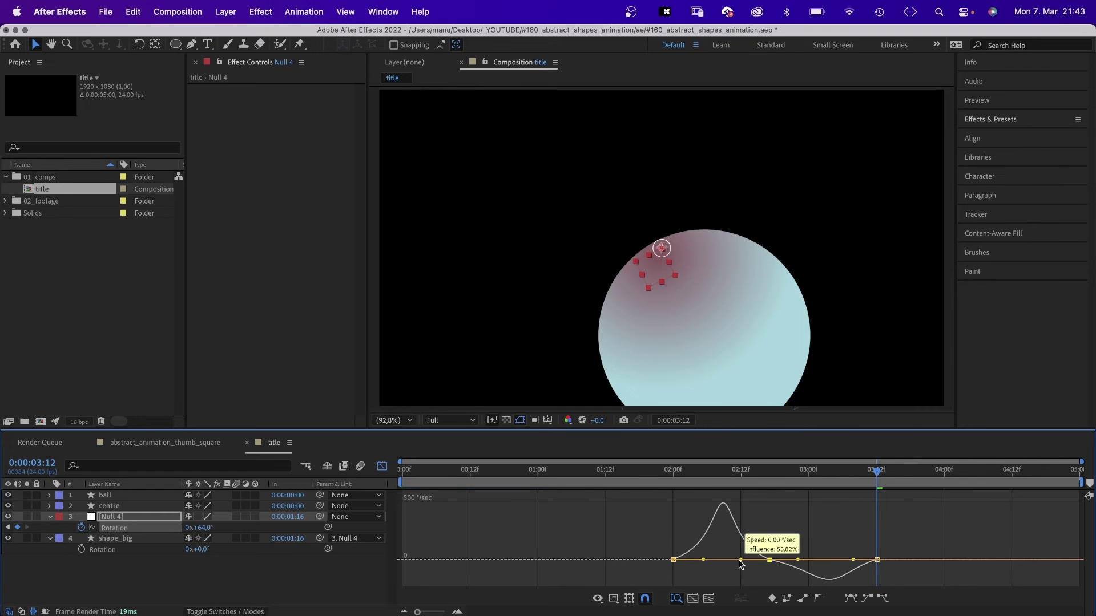
# Play the circle animation back from the start
pyautogui.moveTo(646, 470); pyautogui.dragTo(401, 514)
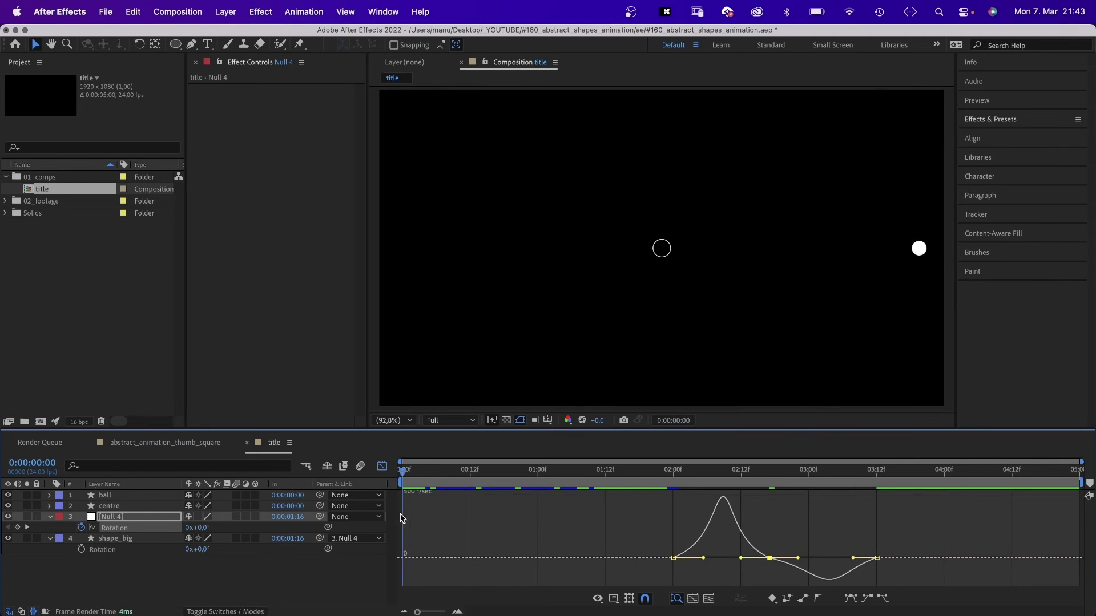
pyautogui.click(357, 571)
pyautogui.press('space')
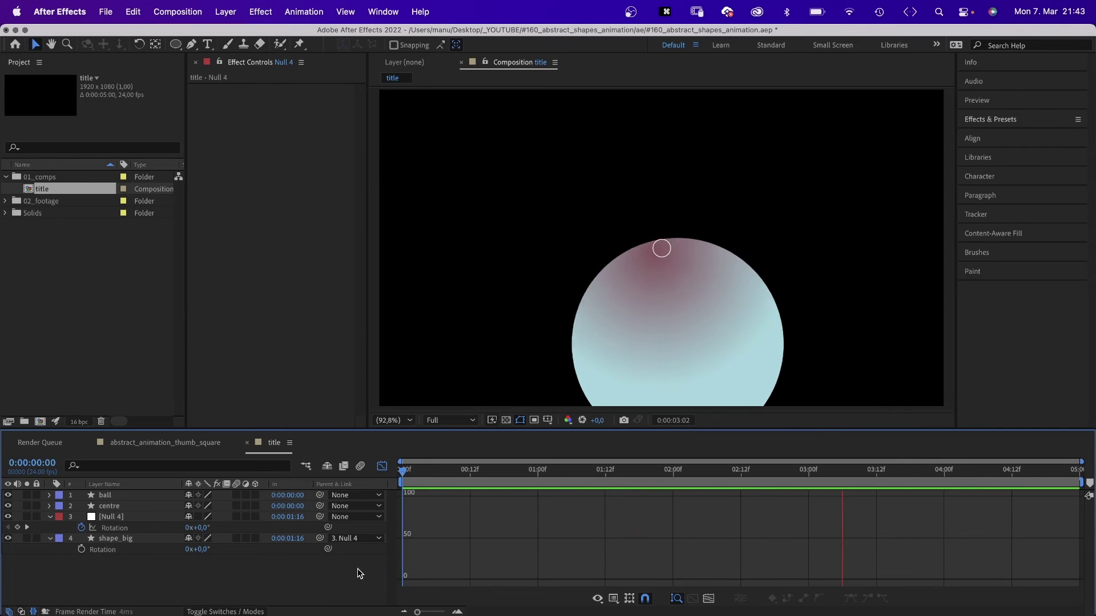
# Stop playback, return to layer bars, and duplicate shape_big with its parent Null 4
pyautogui.press('space')
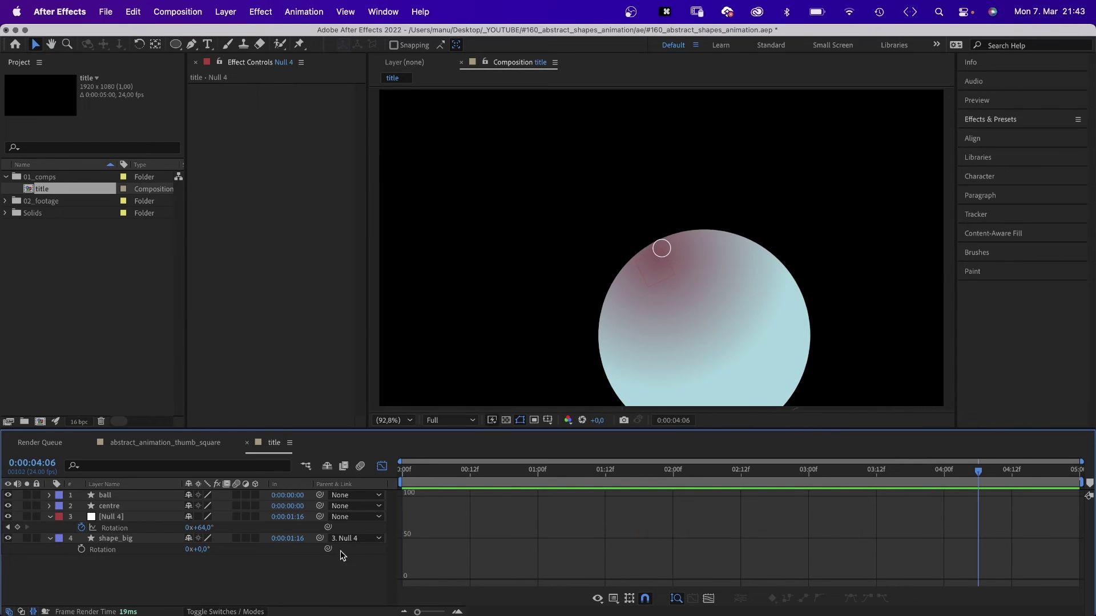
pyautogui.click(383, 468)
pyautogui.click(114, 539)
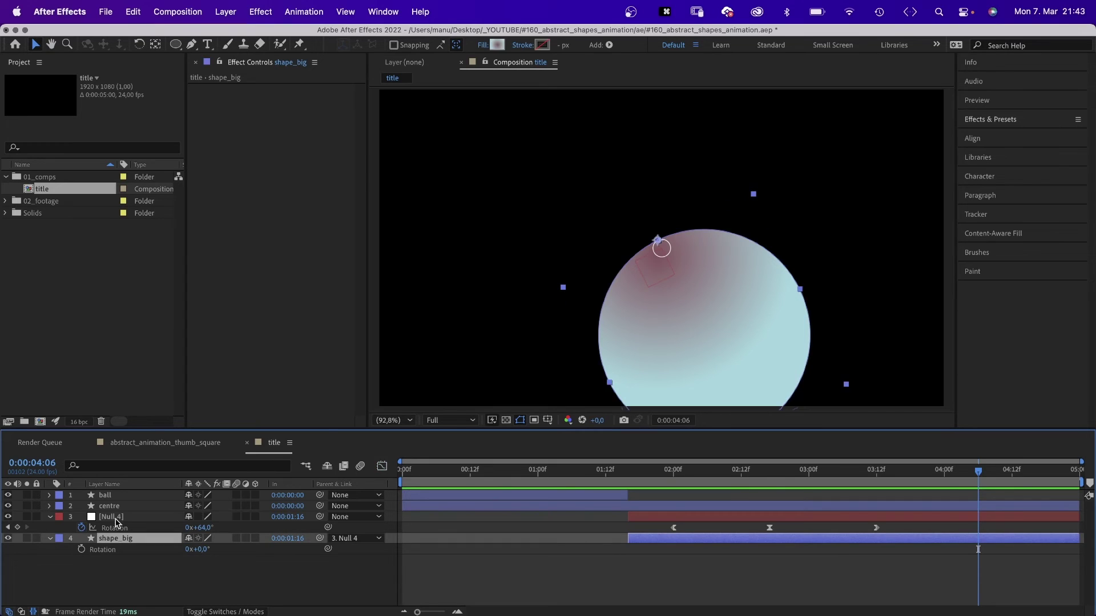
pyautogui.keyDown('shift'); pyautogui.click(120, 517); pyautogui.keyUp('shift')
pyautogui.press('super+d')
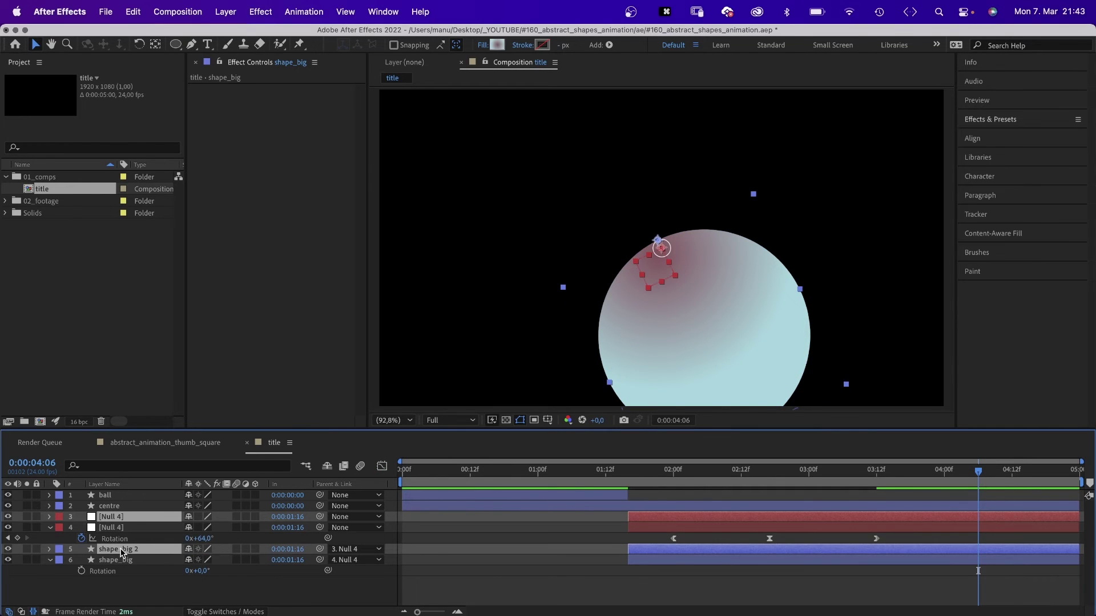
# Rename the duplicated circle to shape_small and reveal its Size keyframes
pyautogui.click(120, 527)
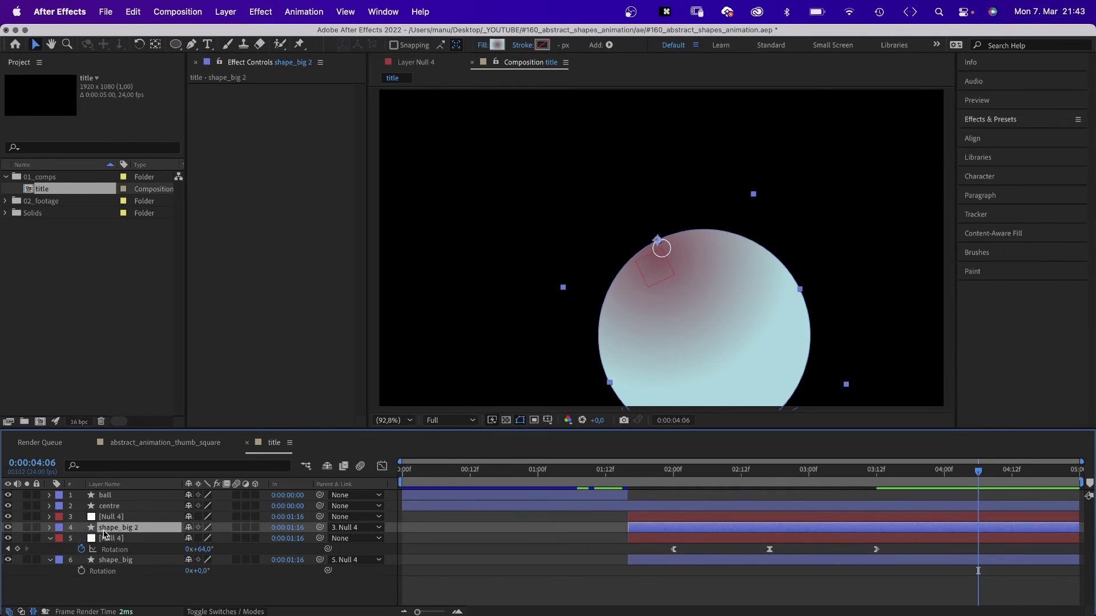
pyautogui.press('Return')
pyautogui.press('BackSpace')
pyautogui.press('BackSpace')
pyautogui.press('BackSpace')
pyautogui.press('BackSpace')
pyautogui.press('BackSpace')
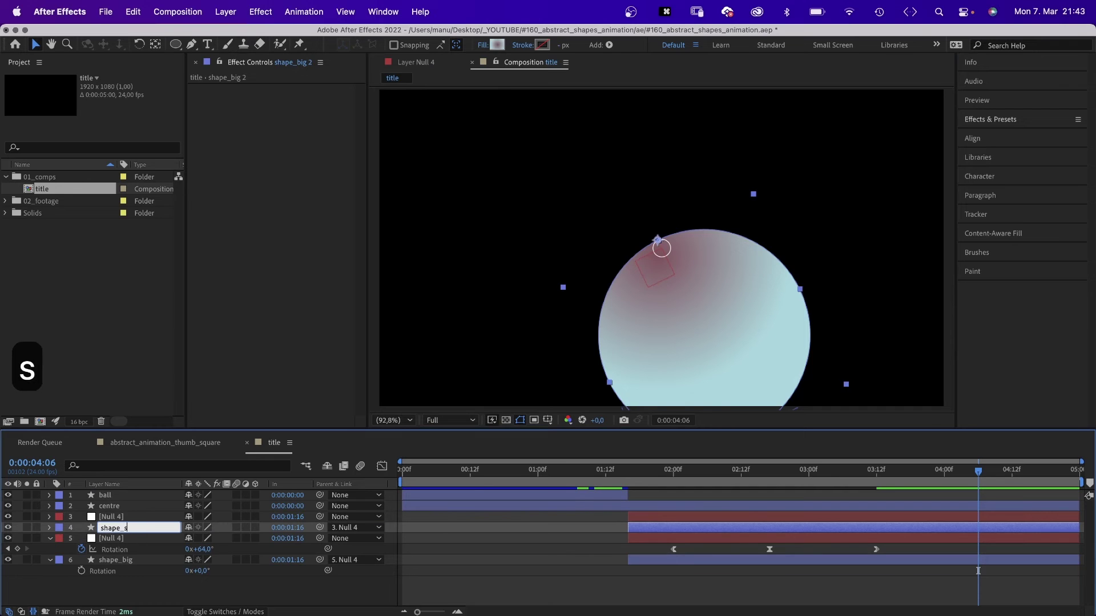
pyautogui.write('small')
pyautogui.press('Return')
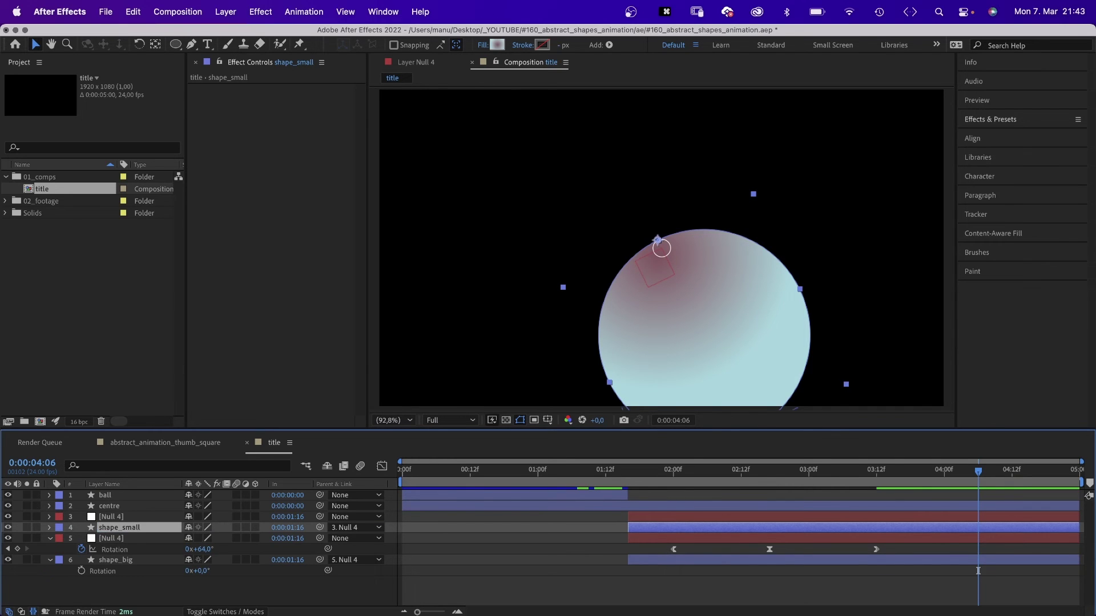
pyautogui.press('u')
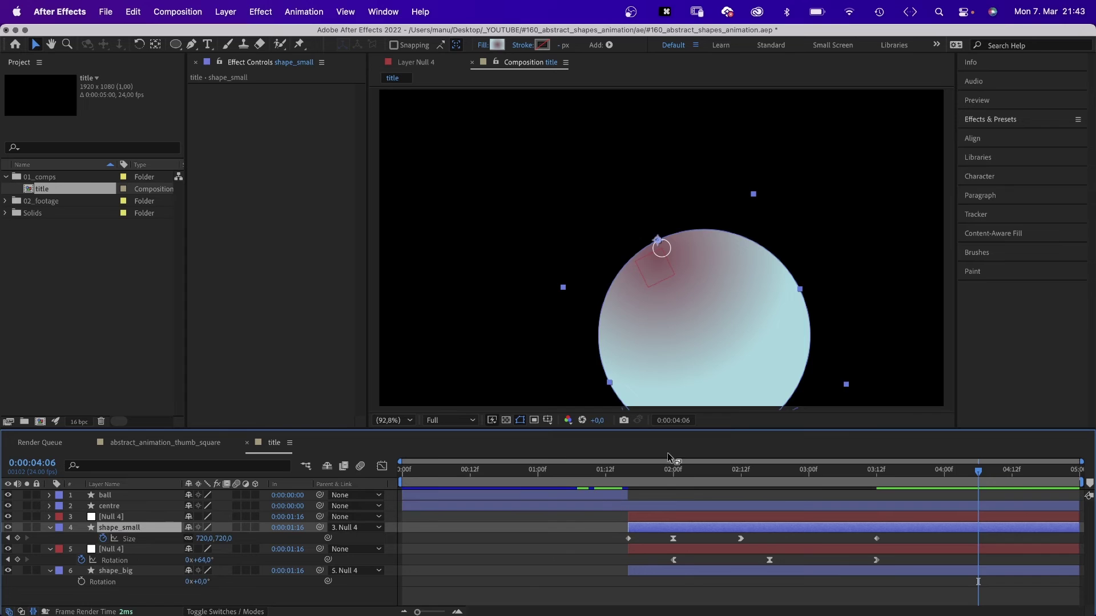
# Key shape_small's Size to 250 at 2:00, then 175 at 2:12 and 3:12
pyautogui.click(674, 469)
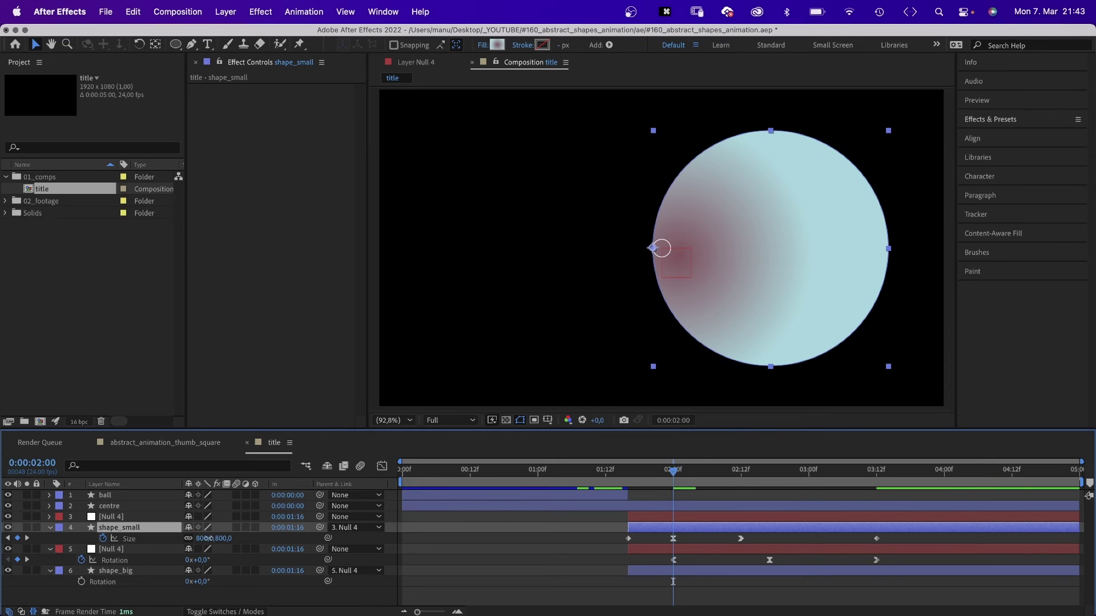
pyautogui.write('250')
pyautogui.press('Return')
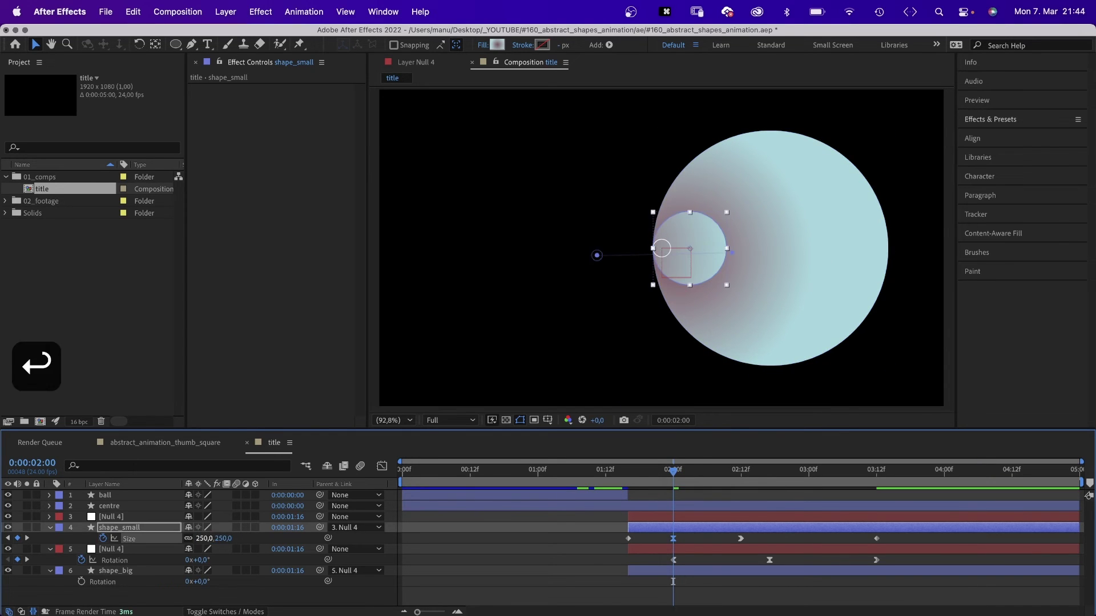
pyautogui.click(740, 469)
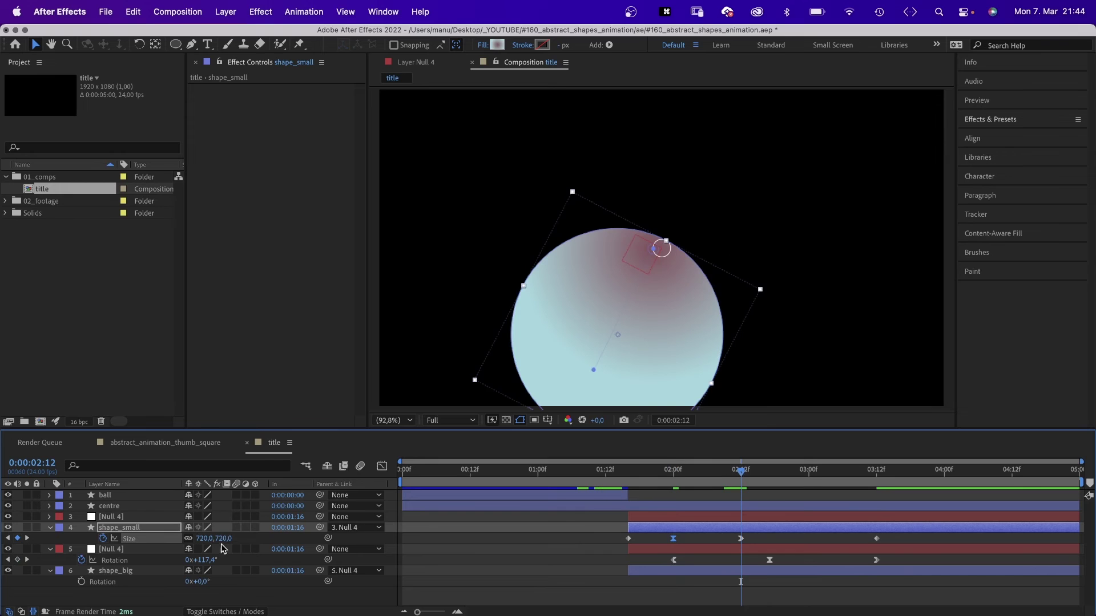
pyautogui.write('175')
pyautogui.press('Return')
pyautogui.click(876, 469)
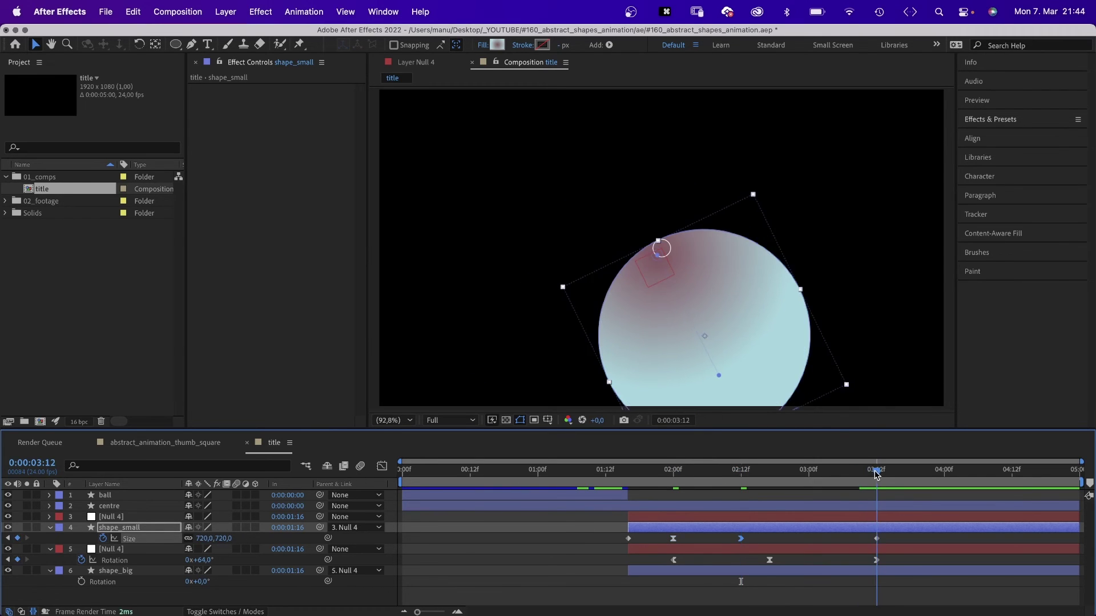
pyautogui.write('17')
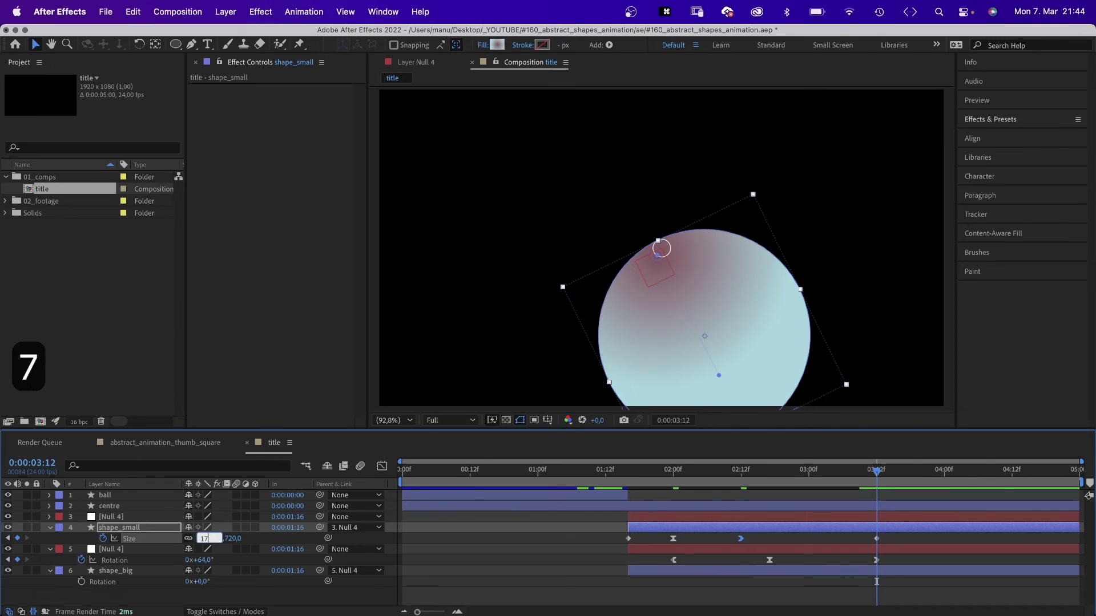
pyautogui.write('5')
pyautogui.press('Return')
# Reveal the small circle null's Rotation keys and shift its 2-second keyframes slightly later
pyautogui.click(711, 520)
pyautogui.press('r')
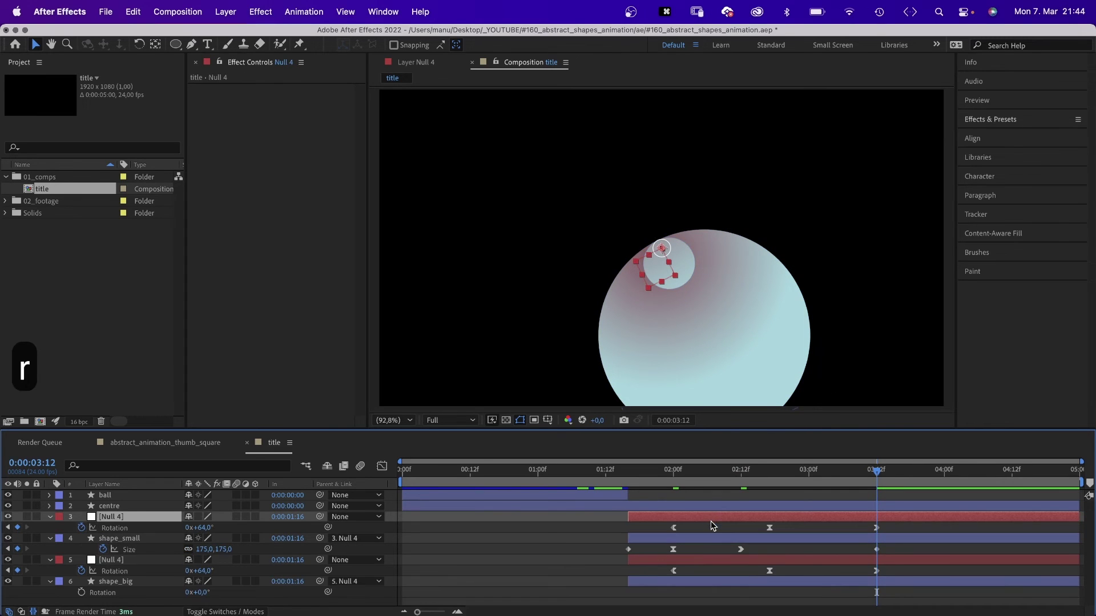
pyautogui.click(673, 470)
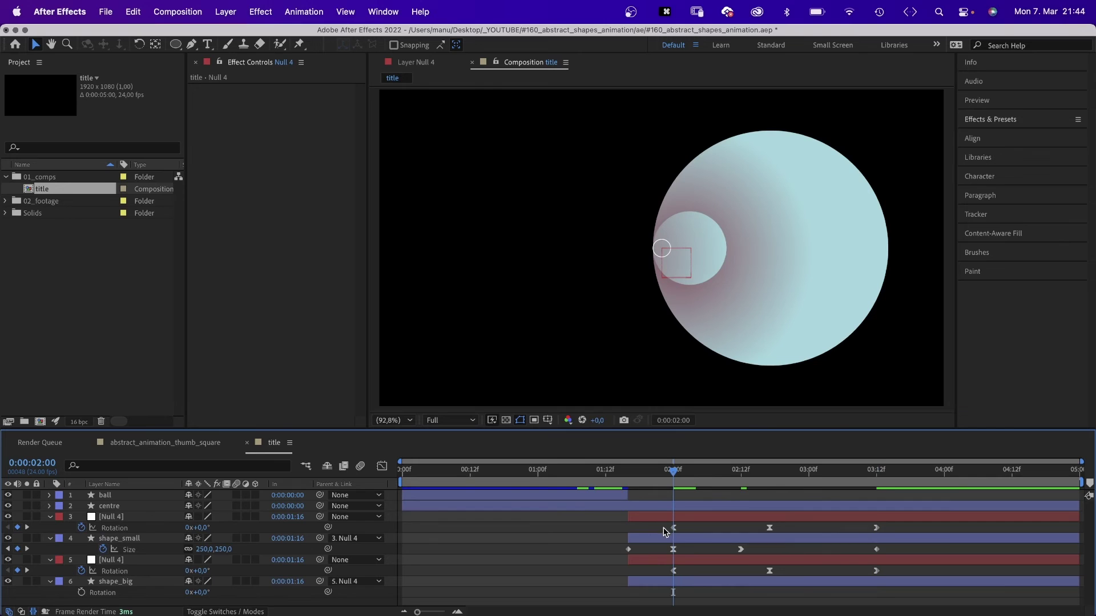
pyautogui.moveTo(665, 525)
pyautogui.mouseDown()
pyautogui.moveTo(679, 556)
pyautogui.moveTo(686, 528)
pyautogui.mouseUp()
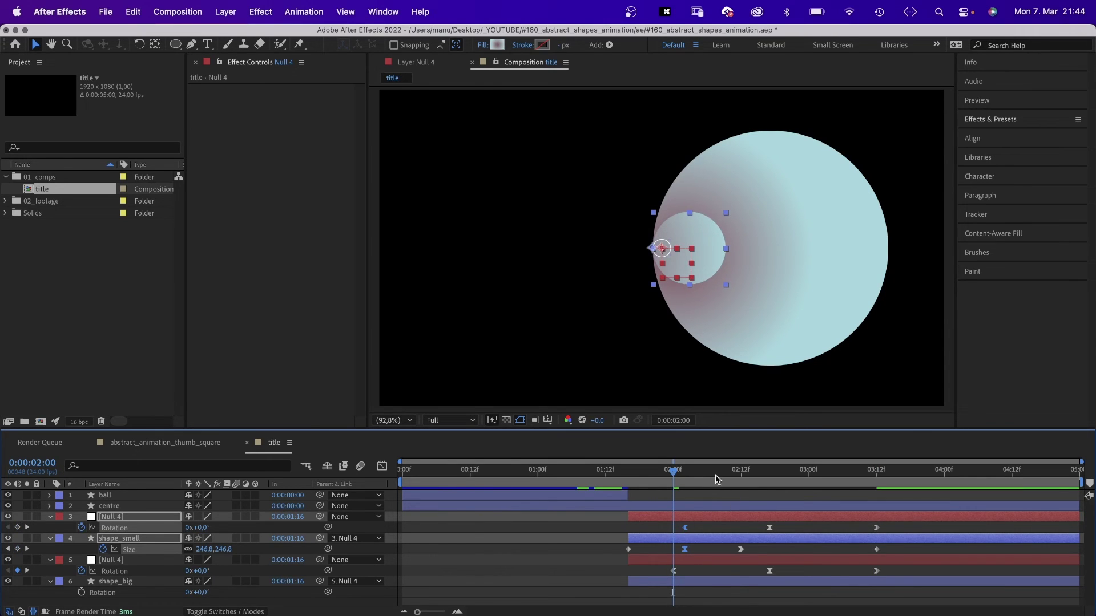
# Rotate the small circle's null to about -92° at 2:17 and -60° at 3:12
pyautogui.moveTo(715, 471); pyautogui.dragTo(771, 471)
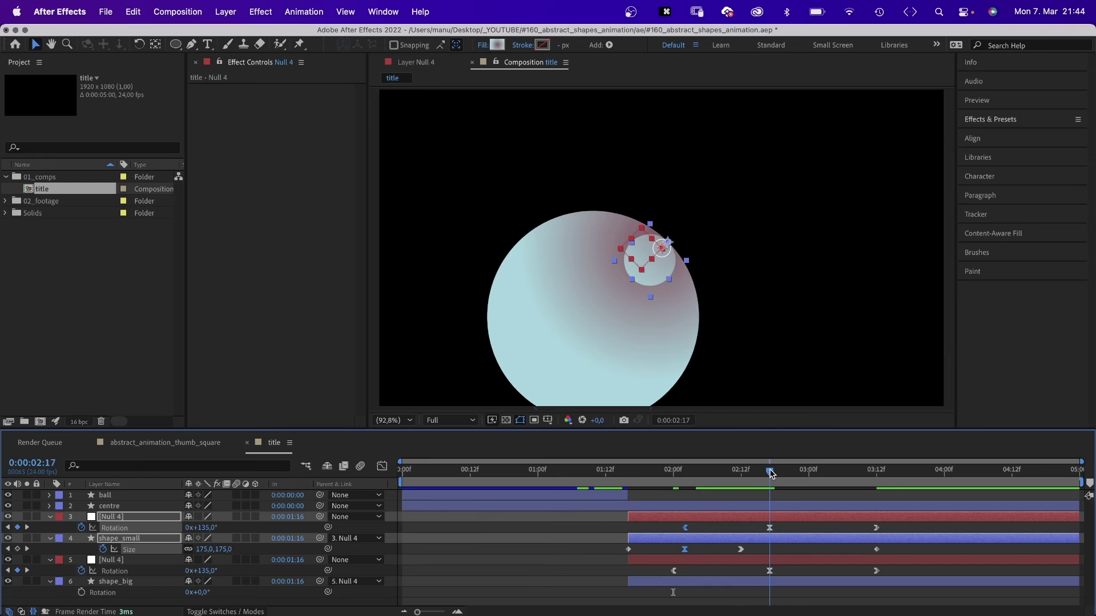
pyautogui.click(768, 527)
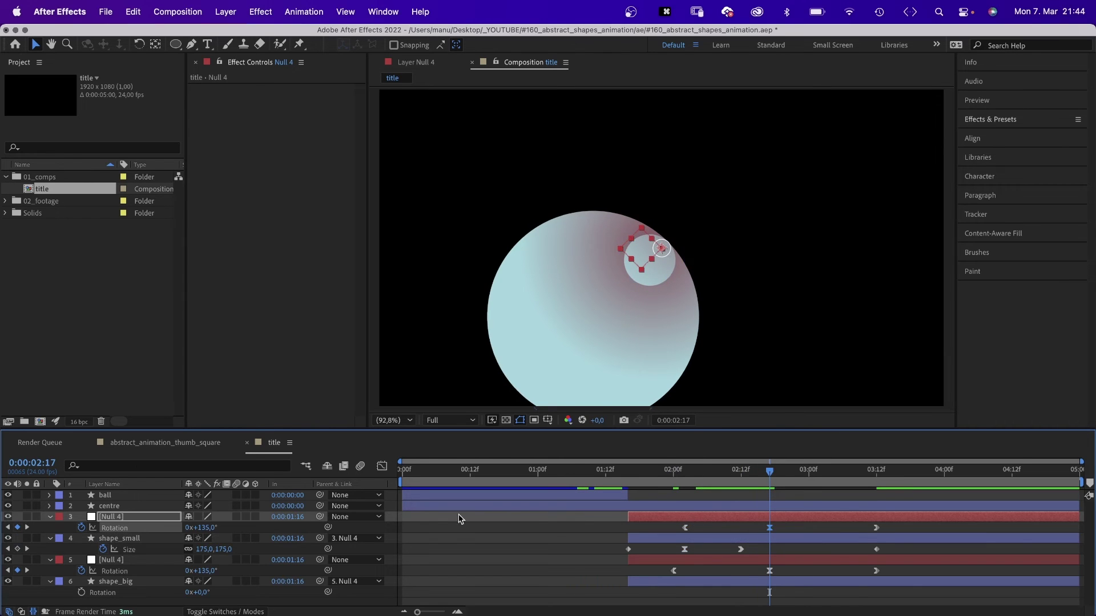
pyautogui.moveTo(202, 527); pyautogui.dragTo(171, 527)
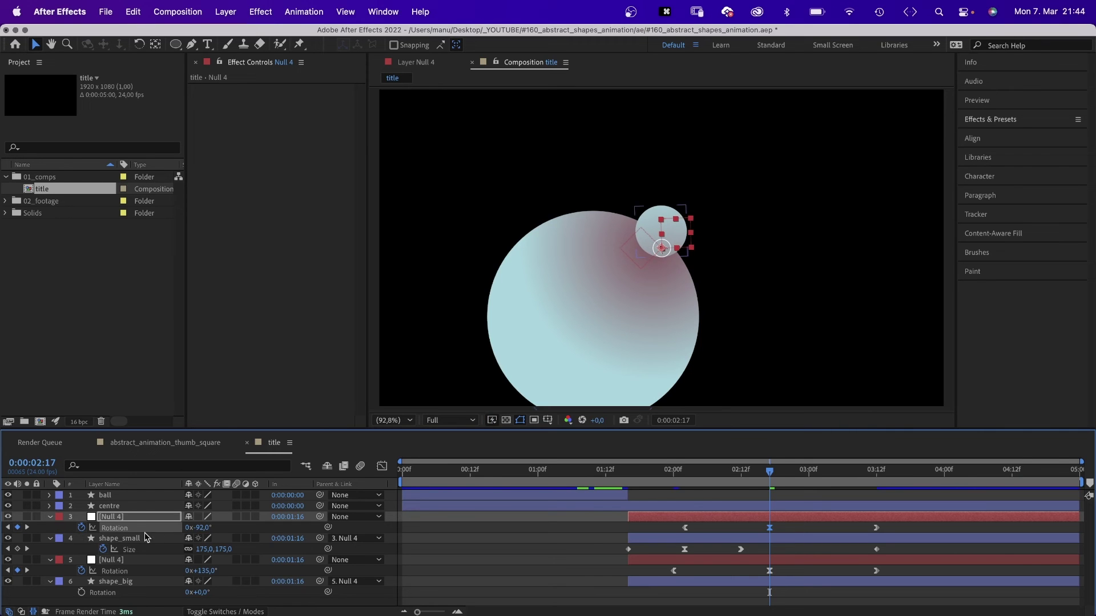
pyautogui.moveTo(769, 471); pyautogui.dragTo(876, 470)
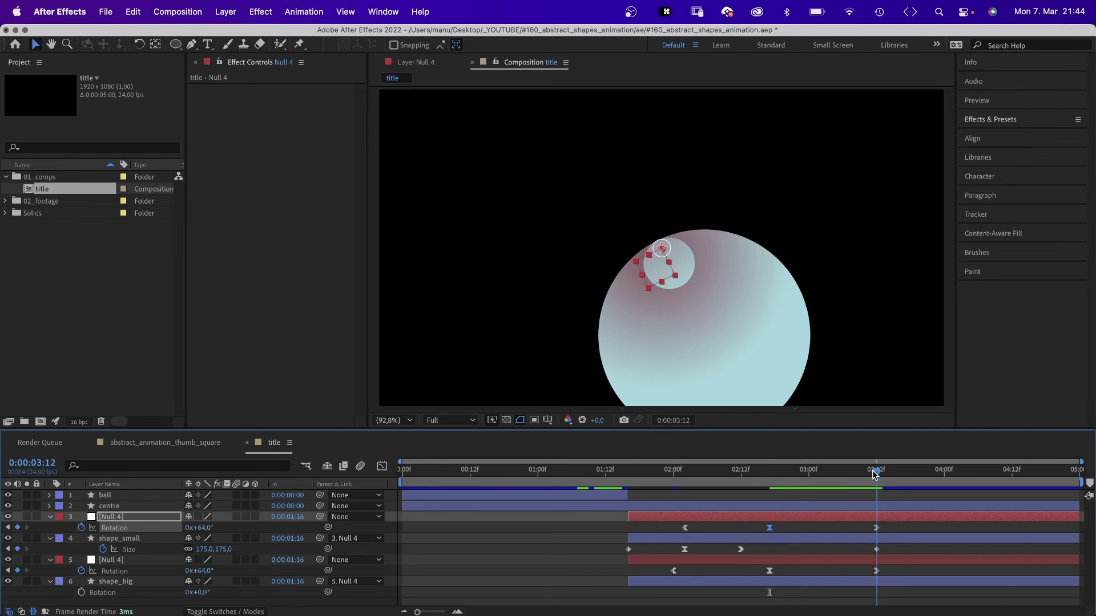
pyautogui.moveTo(204, 528); pyautogui.dragTo(209, 528)
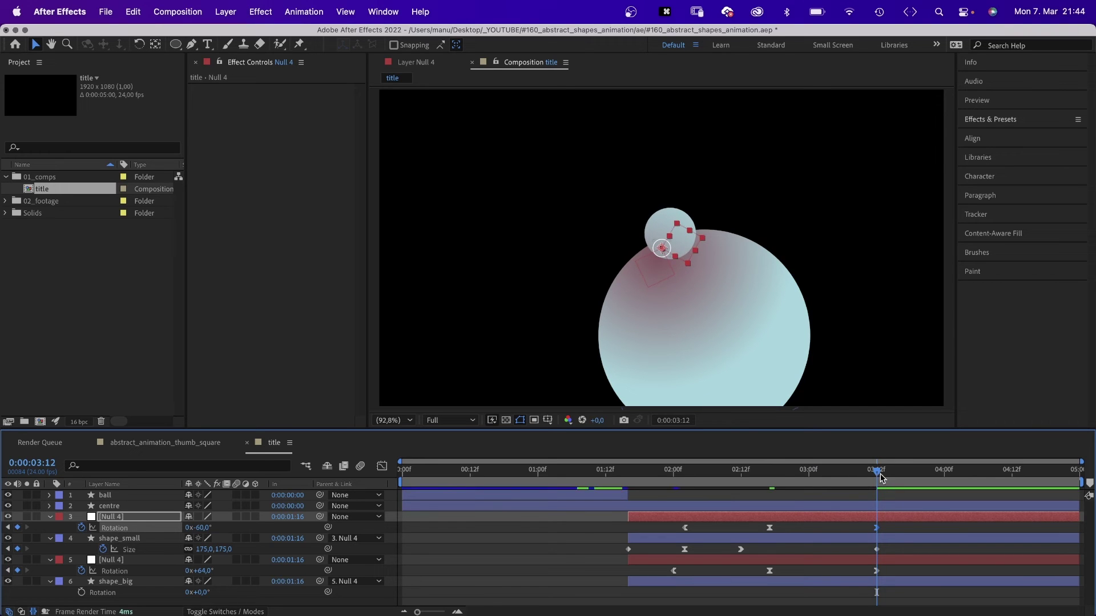
pyautogui.moveTo(878, 470)
pyautogui.mouseDown()
pyautogui.moveTo(679, 470)
pyautogui.moveTo(877, 470)
pyautogui.mouseUp()
# Hide shape_small and give shape_big an inverted Set Matte taken from shape_small
pyautogui.click(138, 539)
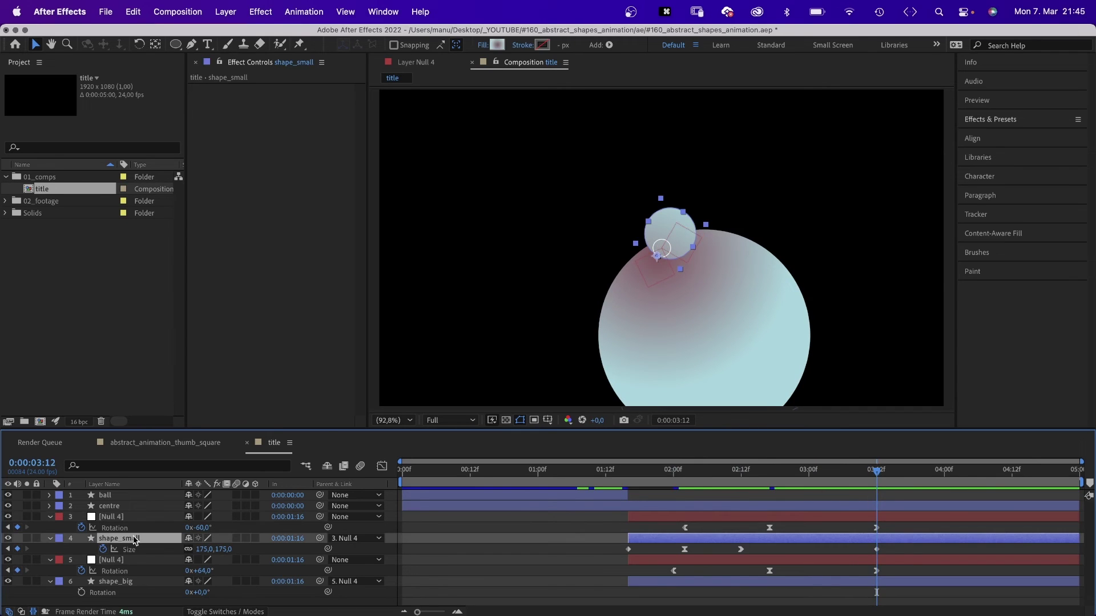
pyautogui.click(9, 540)
pyautogui.click(126, 583)
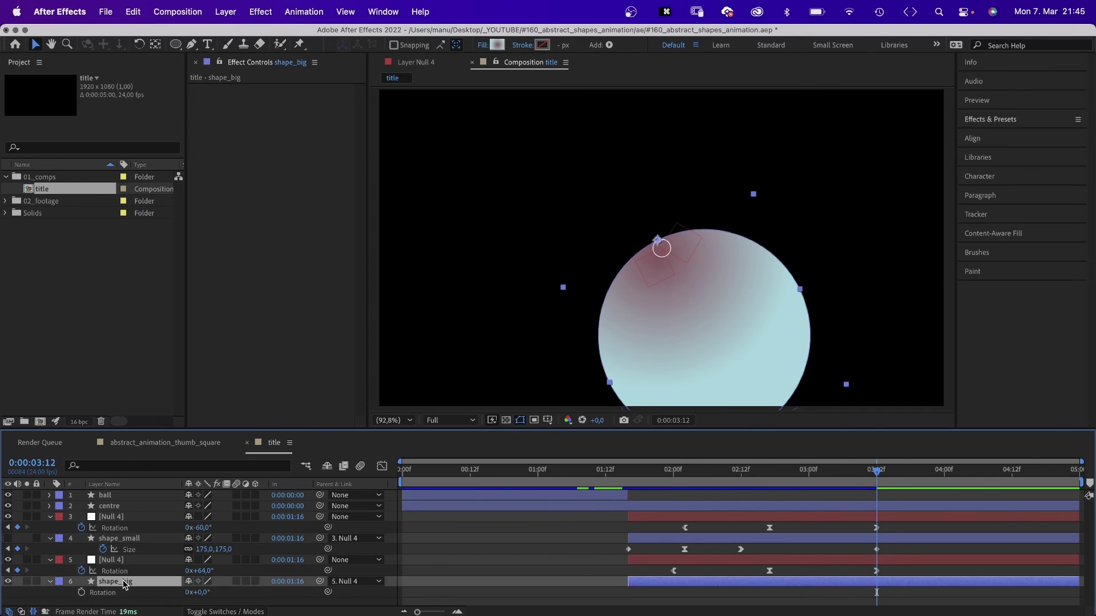
pyautogui.click(990, 119)
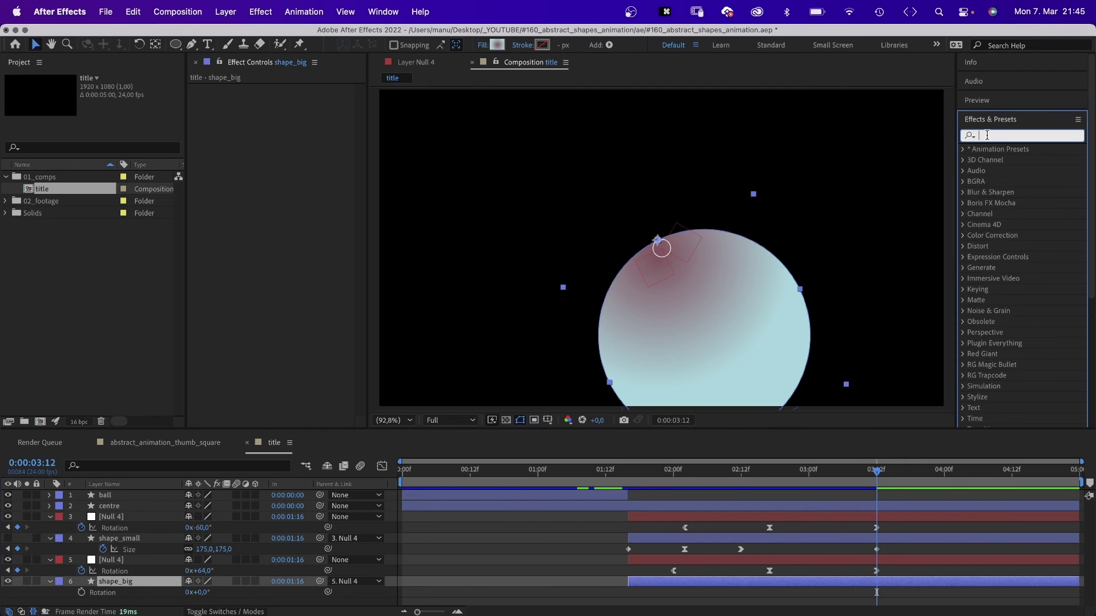
pyautogui.write('set matte')
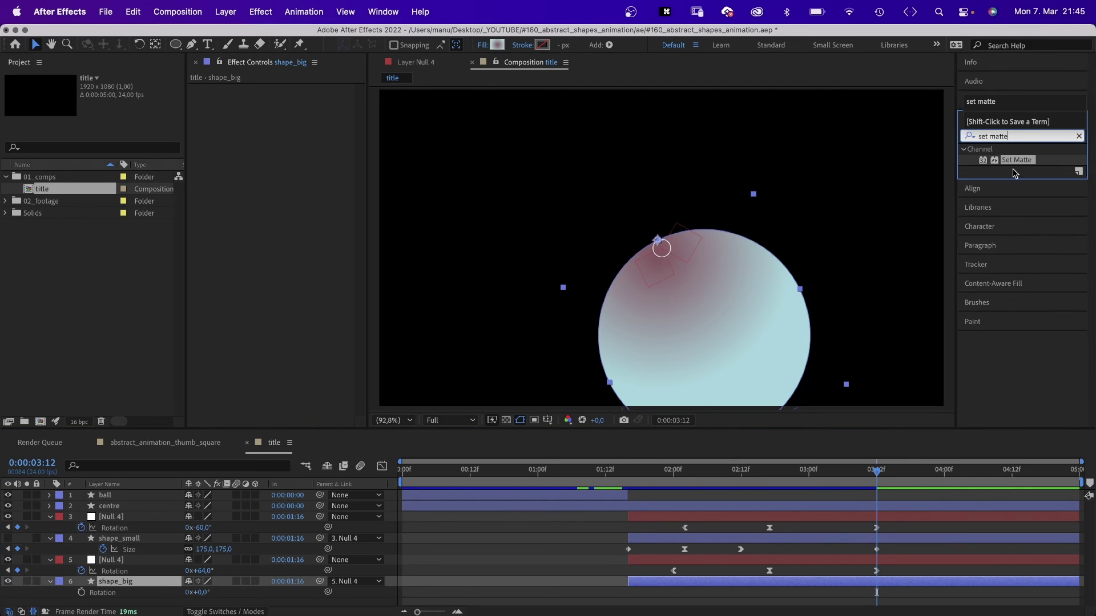
pyautogui.moveTo(988, 164); pyautogui.dragTo(486, 196)
pyautogui.moveTo(290, 127); pyautogui.dragTo(290, 128)
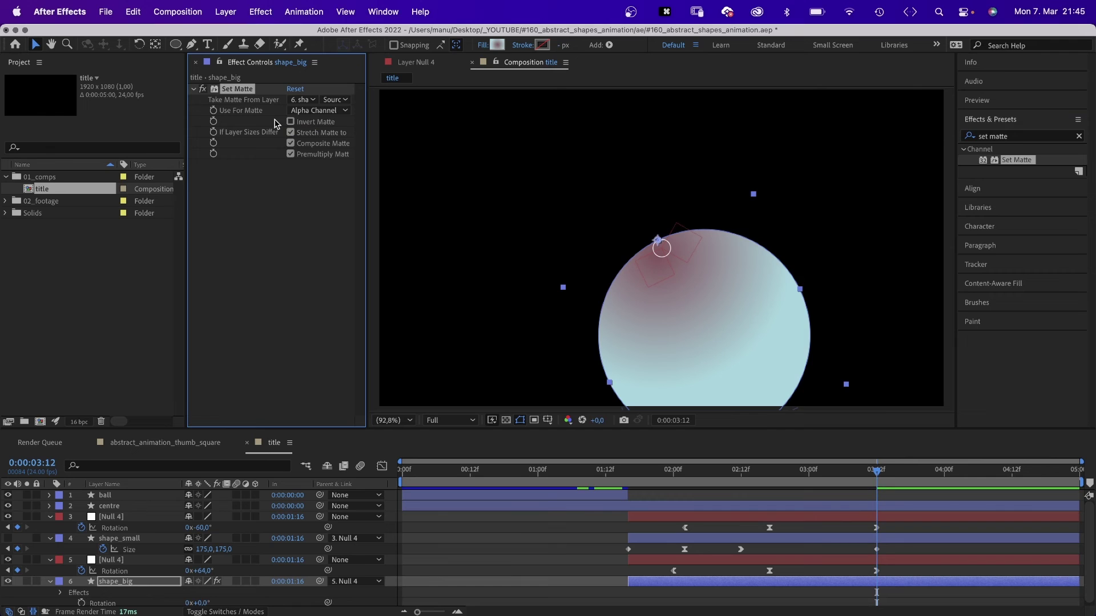
pyautogui.click(301, 100)
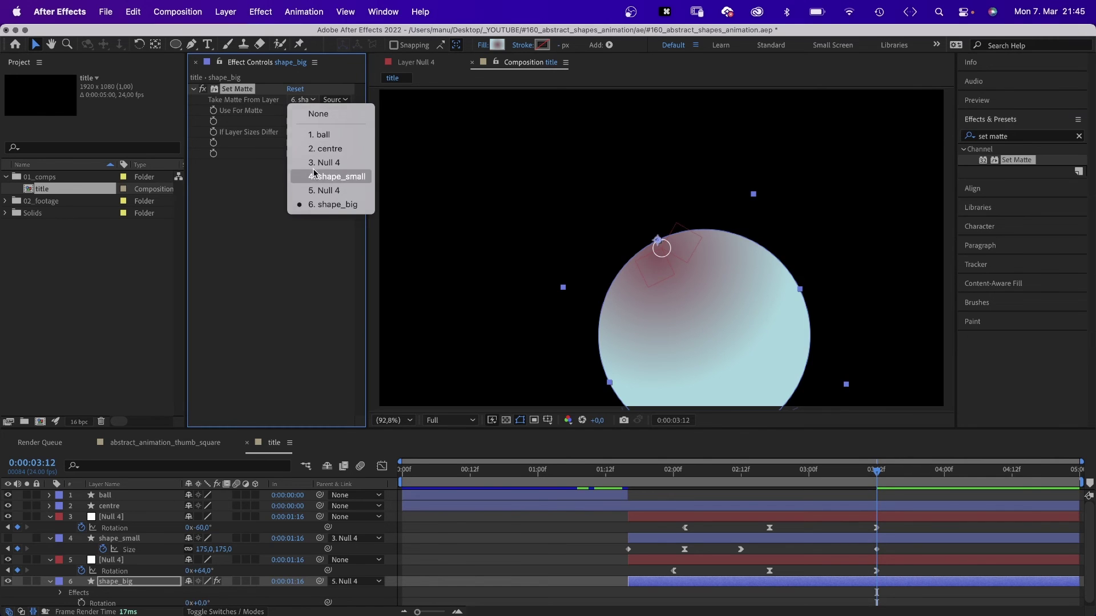
pyautogui.click(314, 175)
pyautogui.click(290, 122)
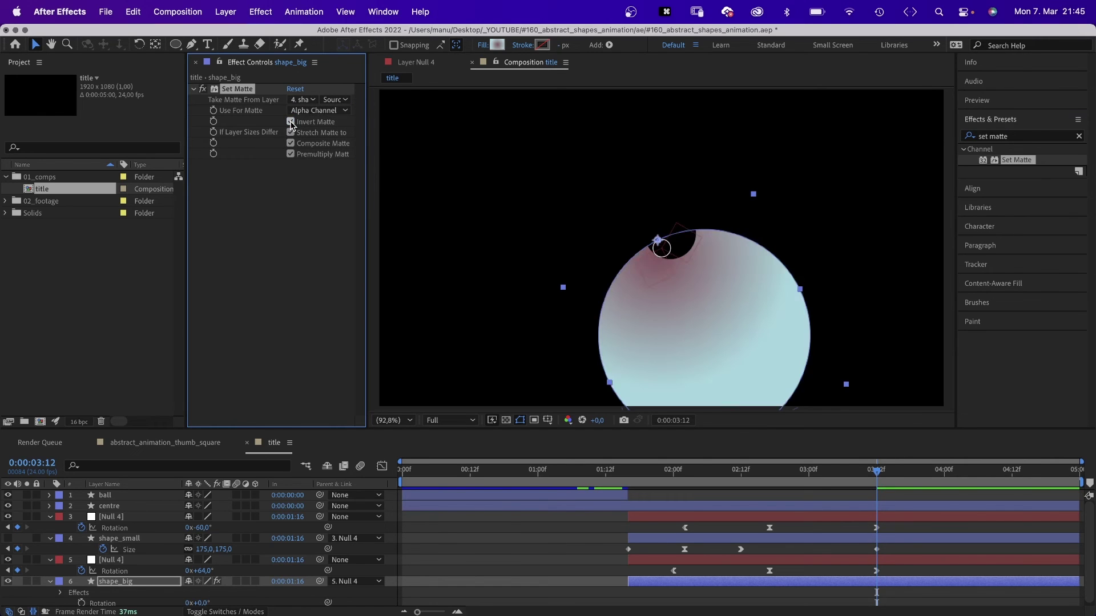
pyautogui.moveTo(873, 470)
pyautogui.mouseDown()
pyautogui.moveTo(764, 471)
pyautogui.moveTo(866, 471)
pyautogui.mouseUp()
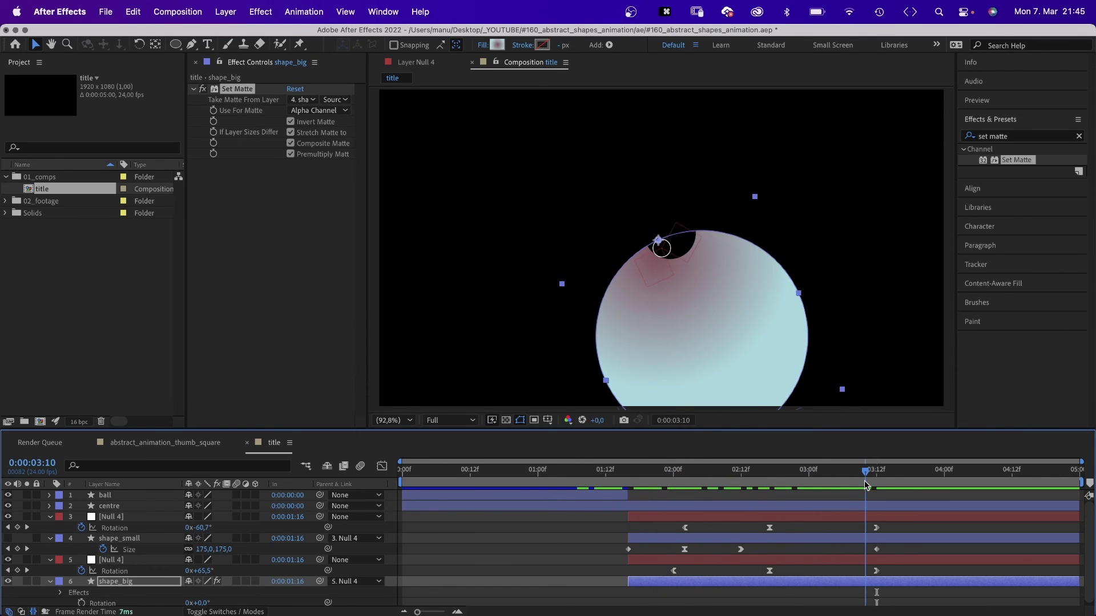
# Place a visible shape_small 2 below shape_big with an inverted Set Matte from shape_big, then preview
pyautogui.click(130, 539)
pyautogui.press('super+d')
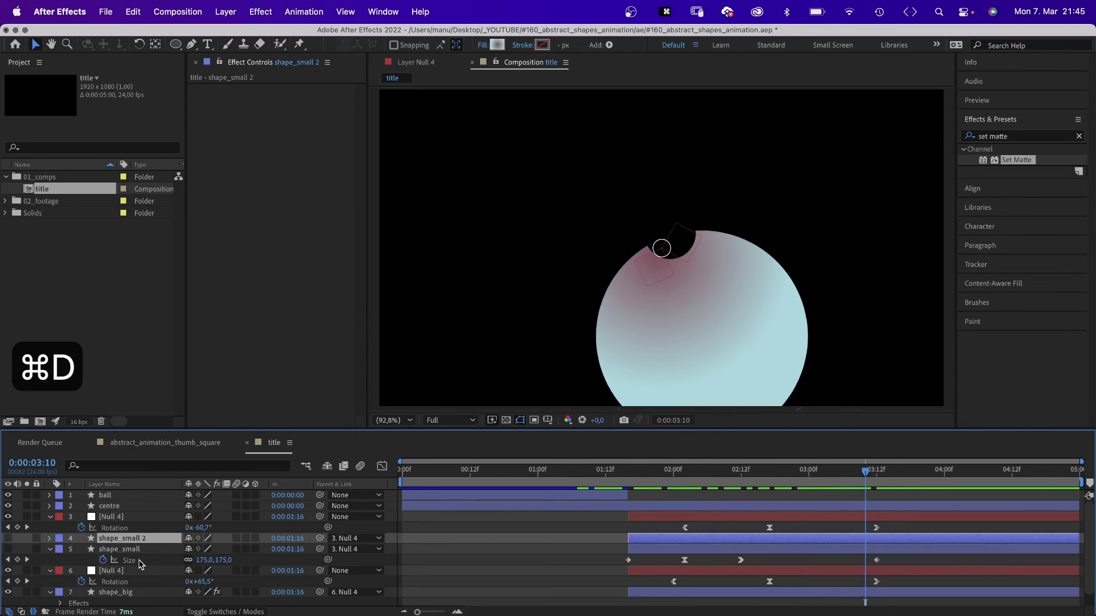
pyautogui.moveTo(134, 585); pyautogui.dragTo(129, 599)
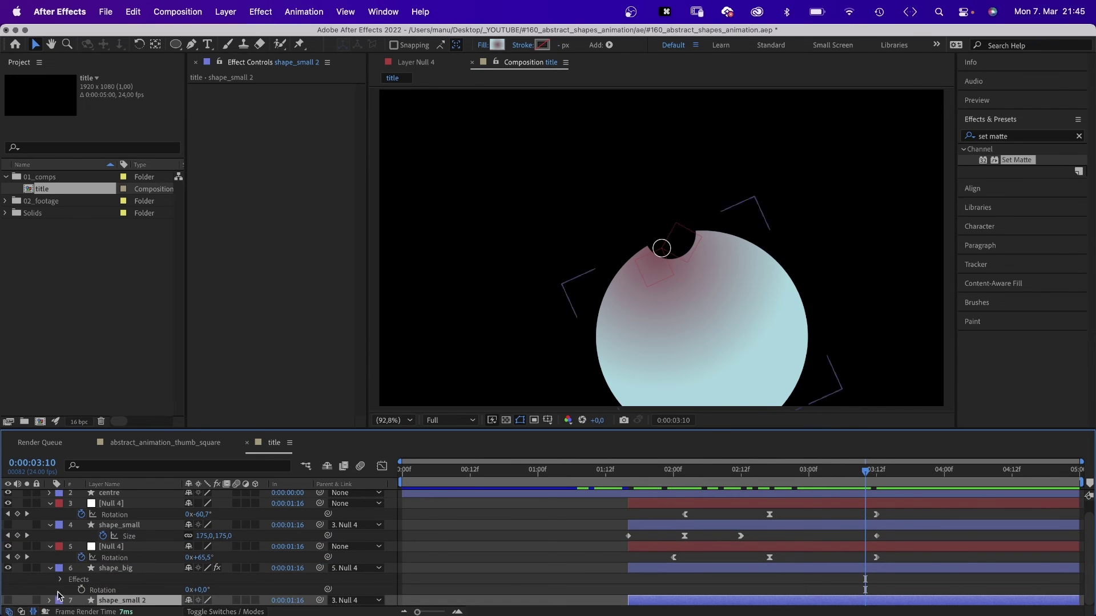
pyautogui.click(9, 601)
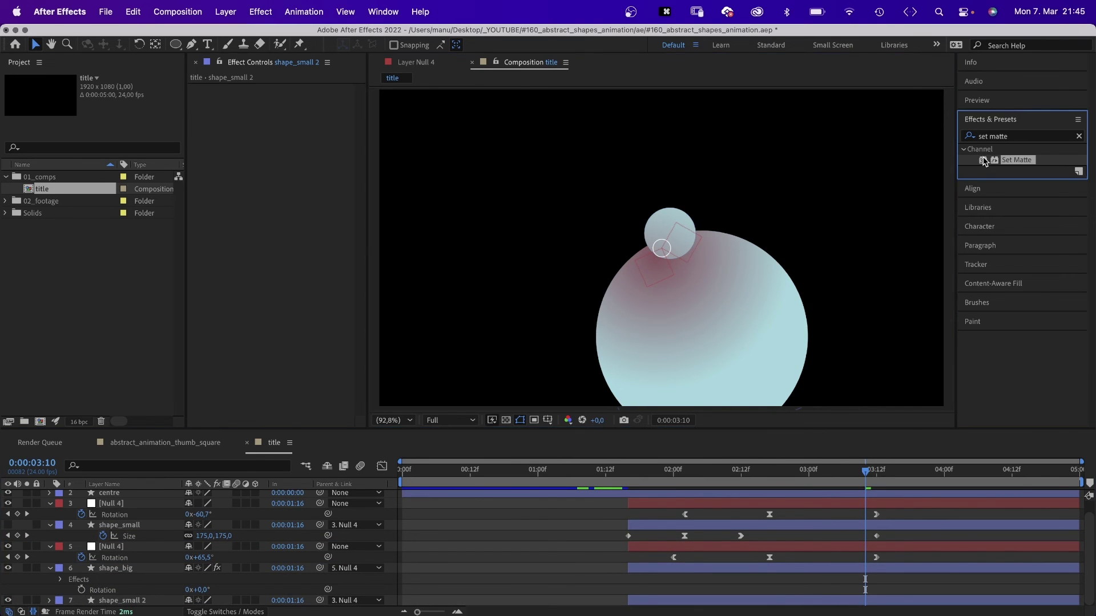
pyautogui.moveTo(264, 246); pyautogui.dragTo(265, 244)
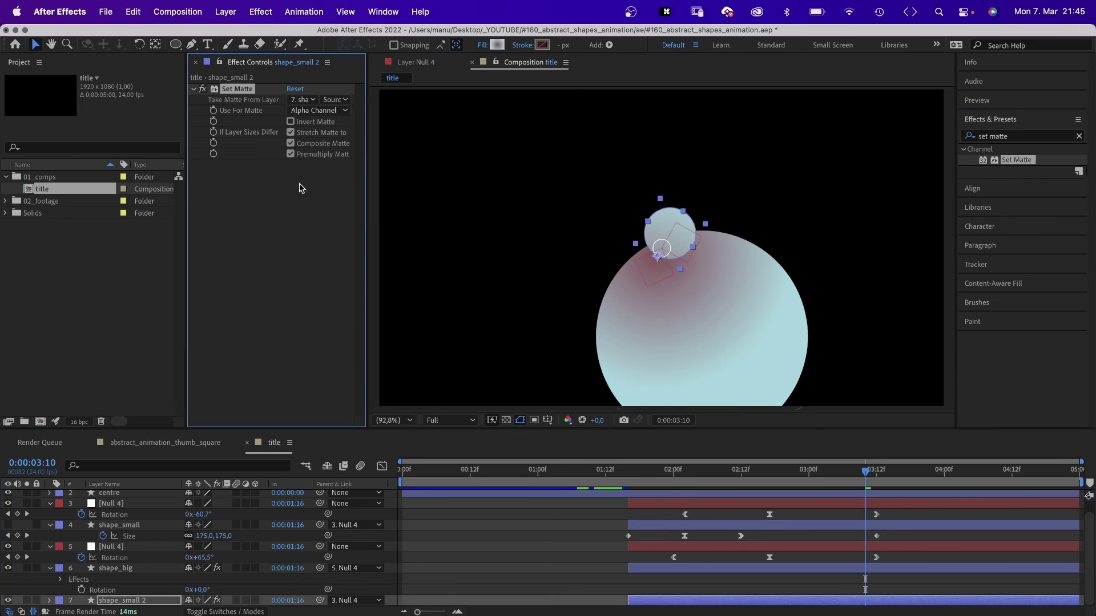
pyautogui.click(300, 100)
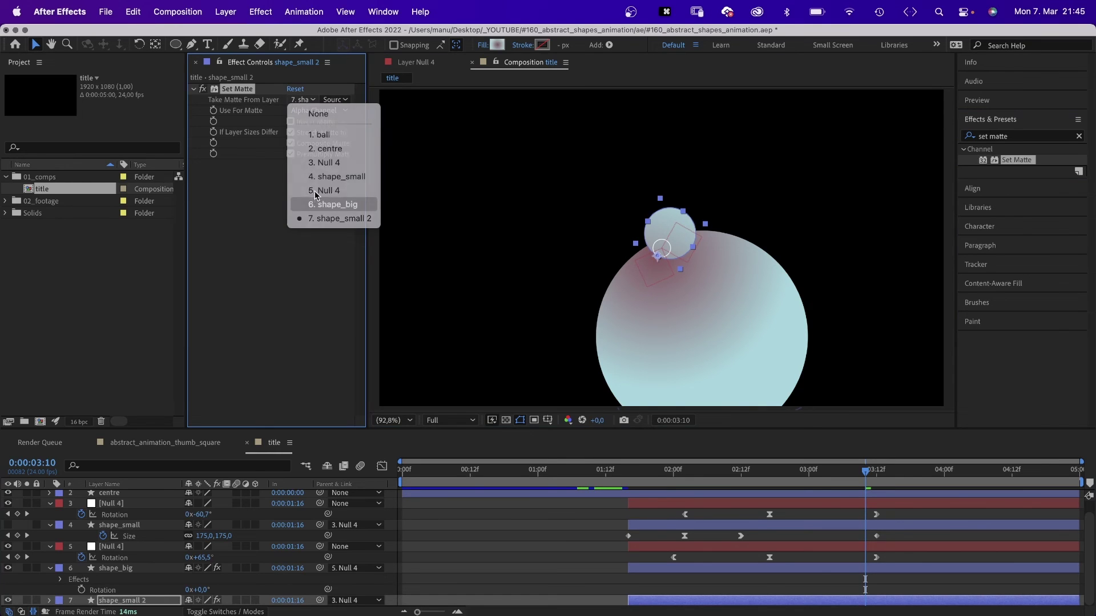
pyautogui.click(337, 204)
pyautogui.click(290, 121)
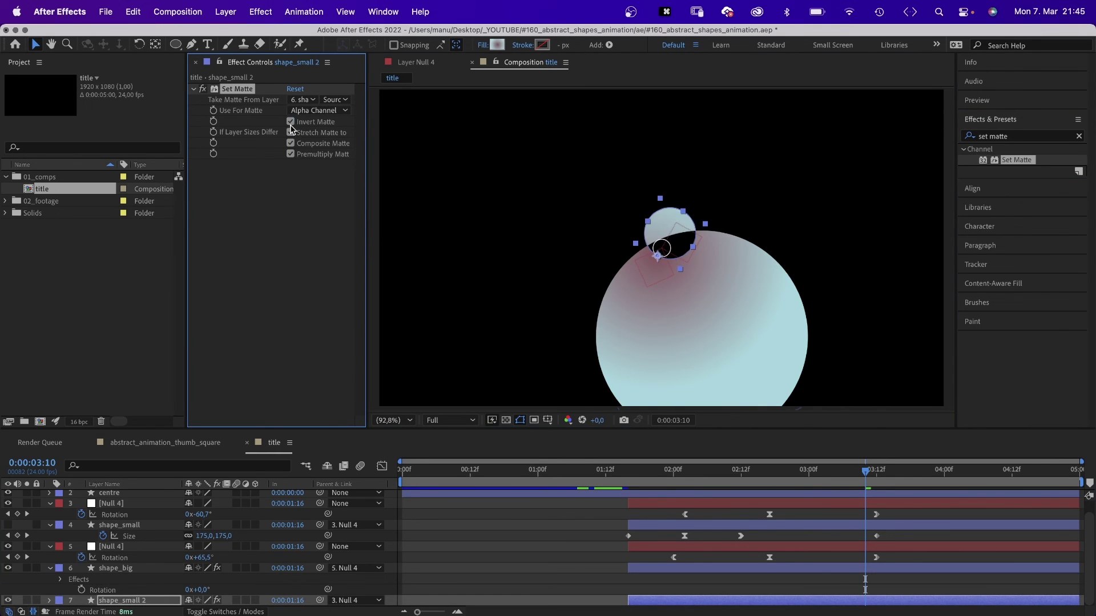
pyautogui.press('Home')
pyautogui.press('space')
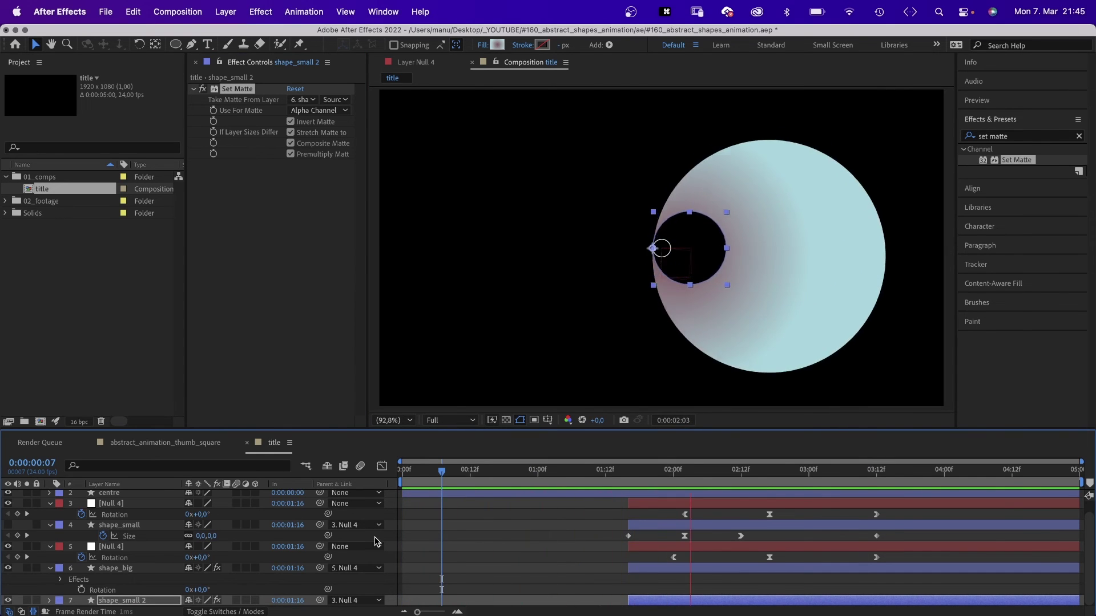
pyautogui.press('space')
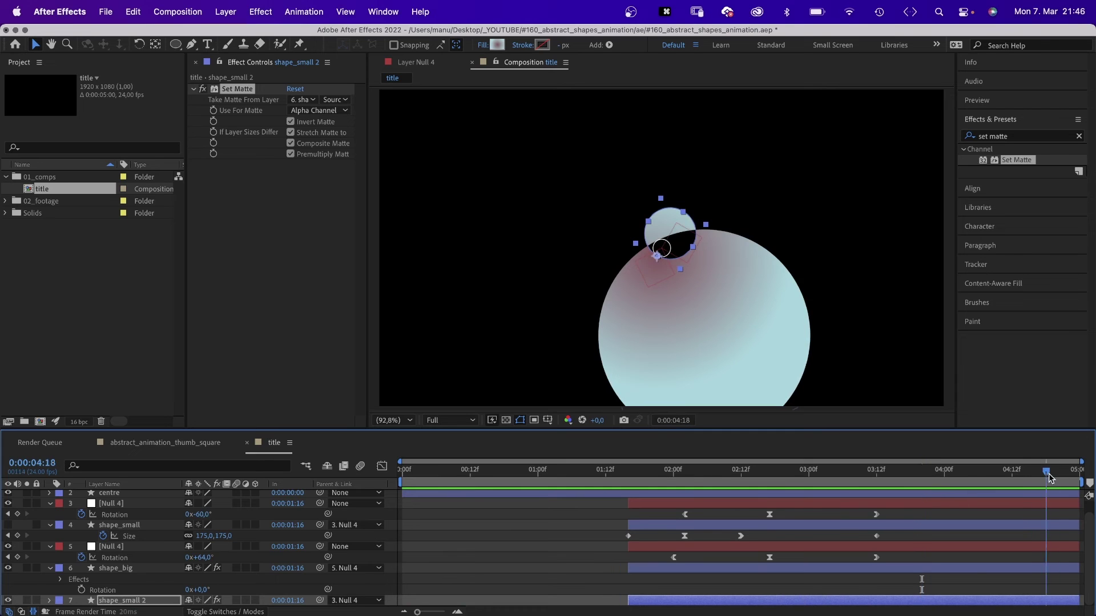
# At the end frame, rotate both Null 4 layers further, the second past a full turn
pyautogui.keyDown('shift'); pyautogui.click(111, 504); pyautogui.keyUp('shift')
pyautogui.press('u')
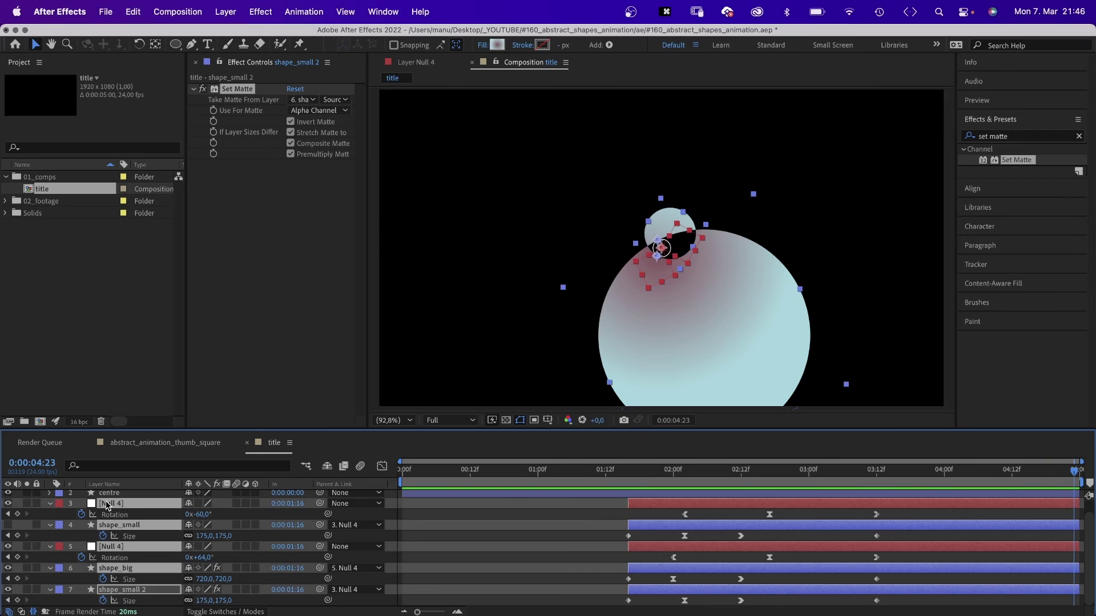
pyautogui.moveTo(202, 517); pyautogui.dragTo(79, 524)
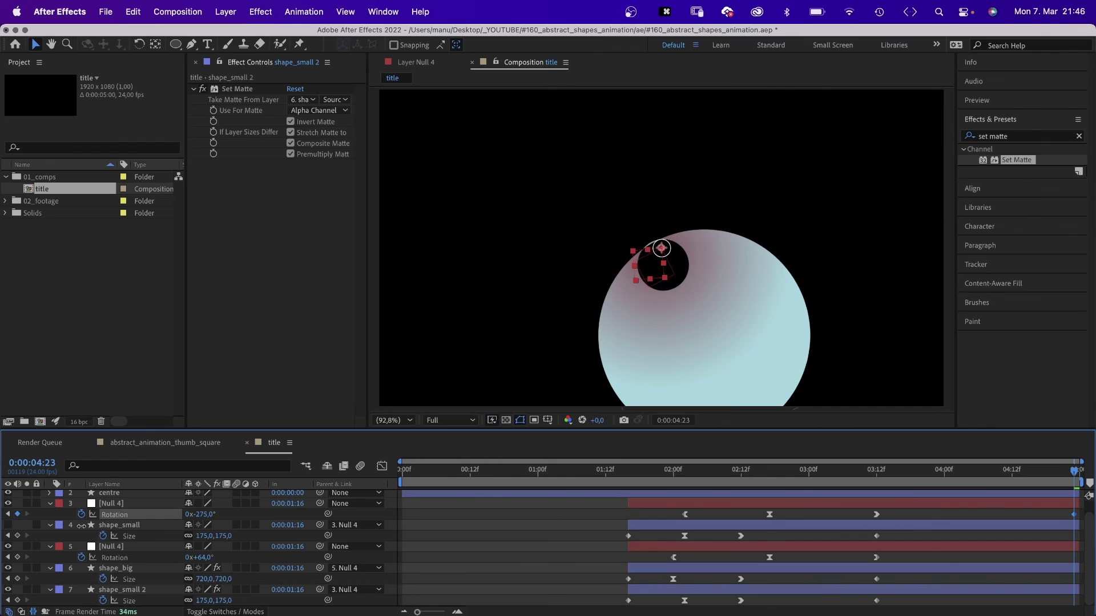
pyautogui.click(112, 504)
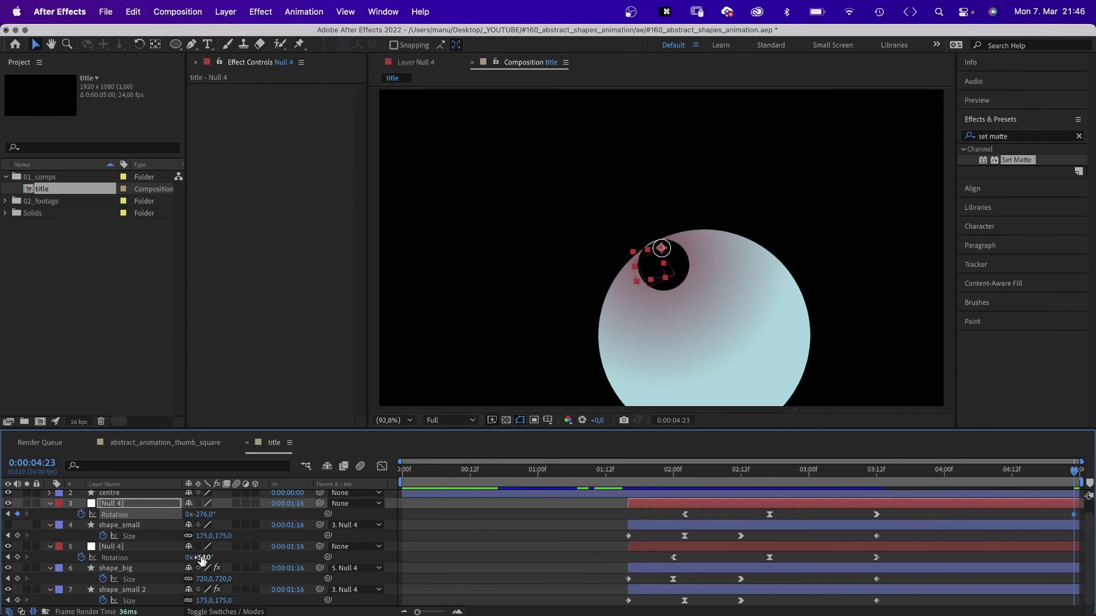
pyautogui.moveTo(202, 558); pyautogui.dragTo(456, 530)
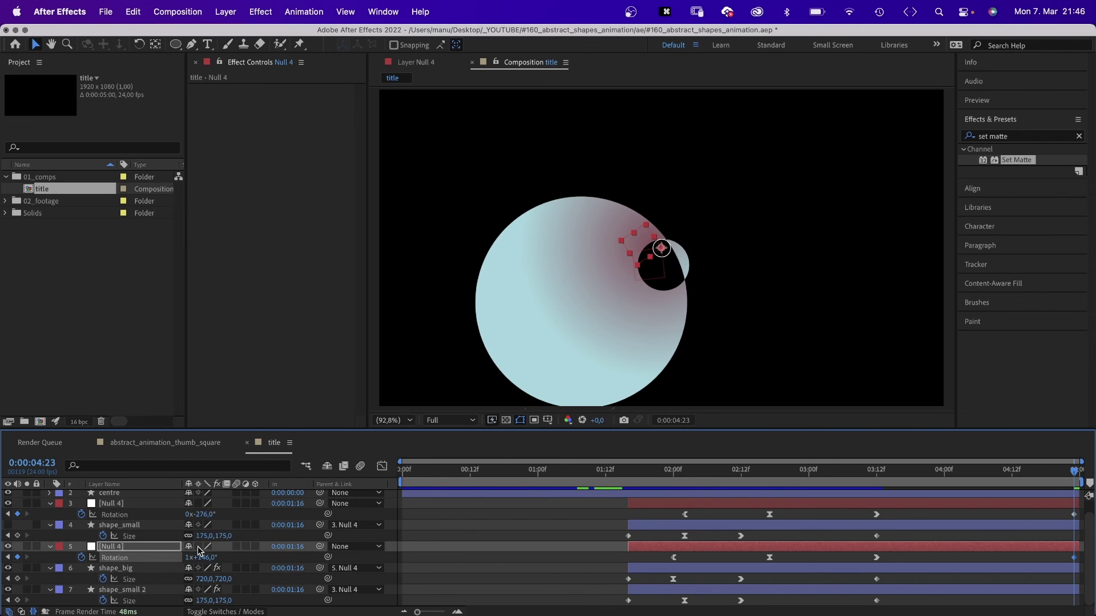
pyautogui.write('2500')
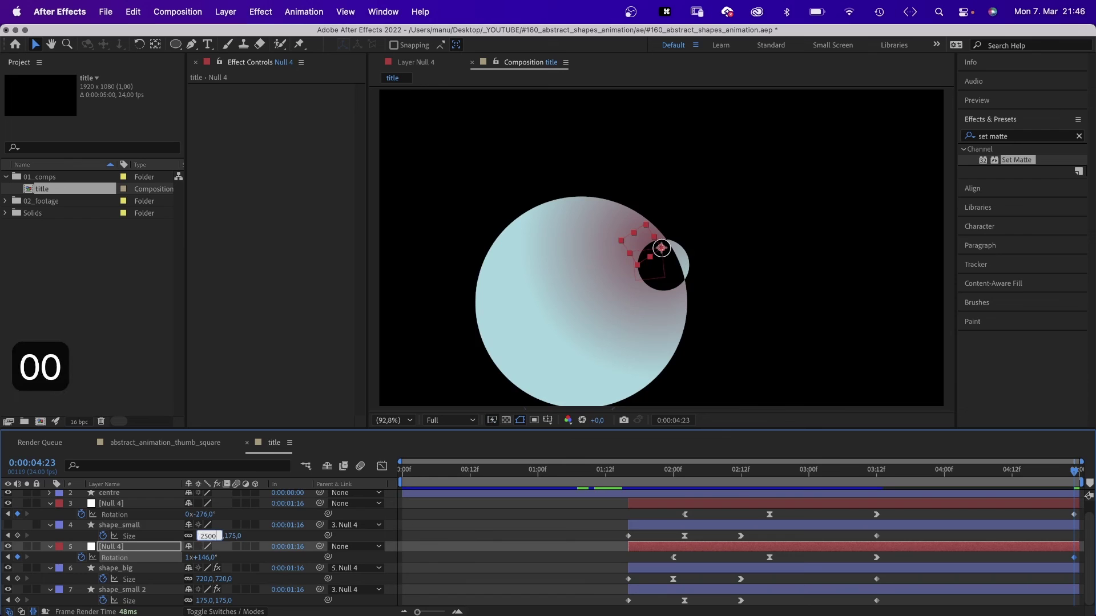
# Set end Sizes to 2500 for shape_small, 5000 for shape_big, 2500 for shape_small 2
pyautogui.press('Return')
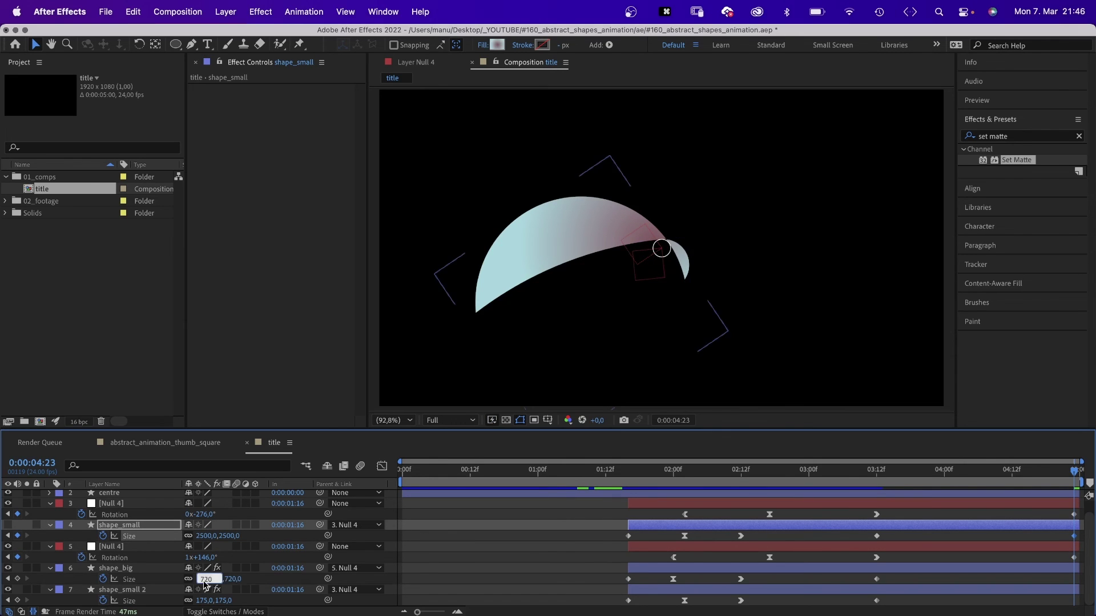
pyautogui.write('000')
pyautogui.press('Return')
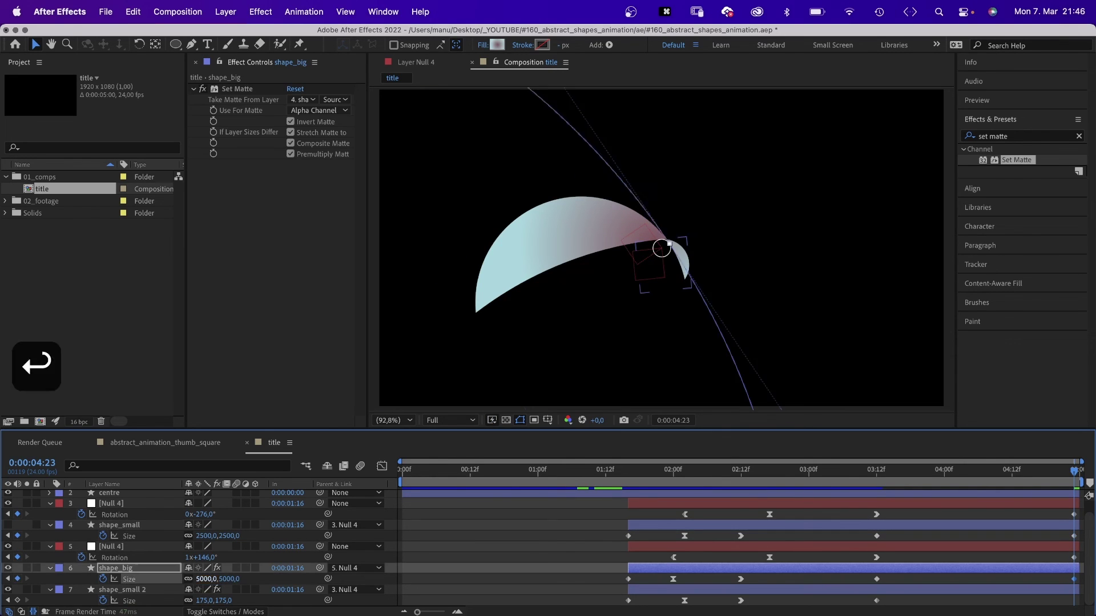
pyautogui.write('2500')
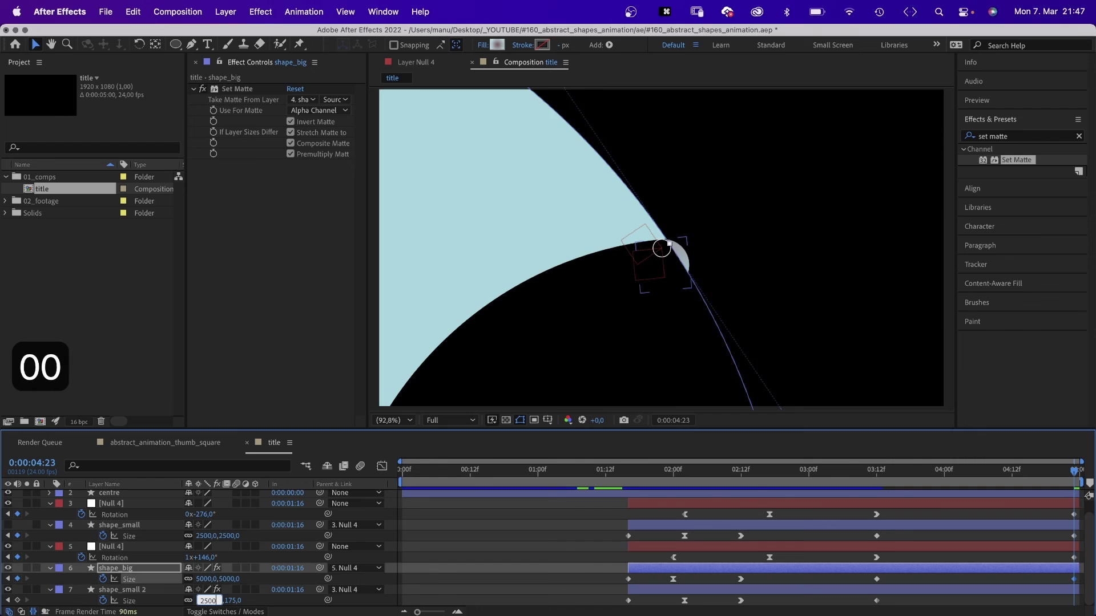
pyautogui.press('Return')
pyautogui.moveTo(1076, 470)
pyautogui.mouseDown()
pyautogui.moveTo(877, 480)
pyautogui.moveTo(891, 598)
pyautogui.mouseUp()
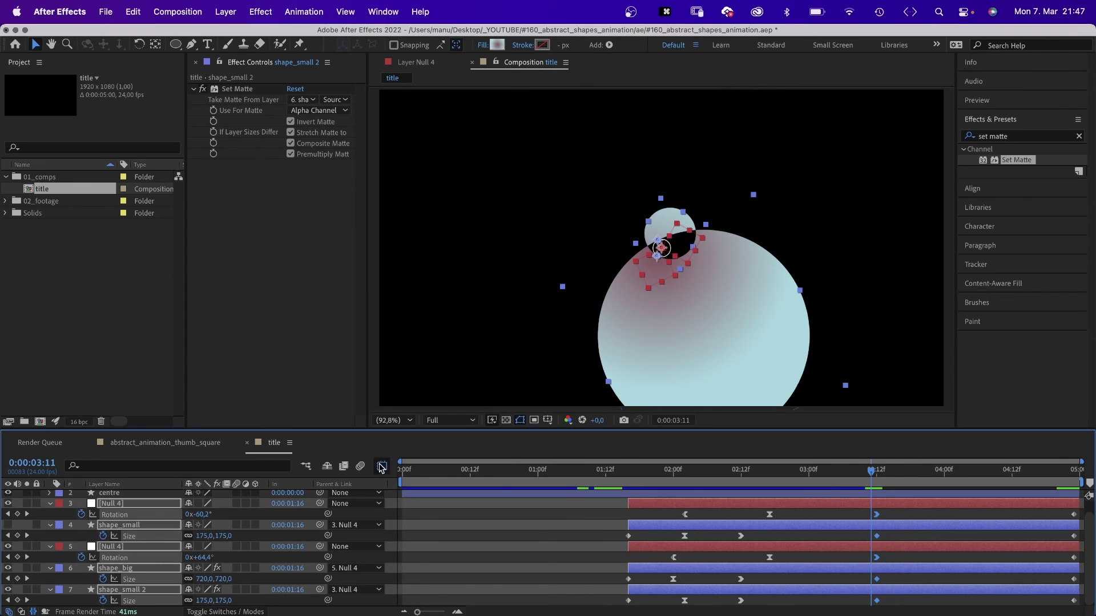
# In the speed graph, ease Null 4's Rotation into its final keyframe
pyautogui.click(382, 466)
pyautogui.click(52, 519)
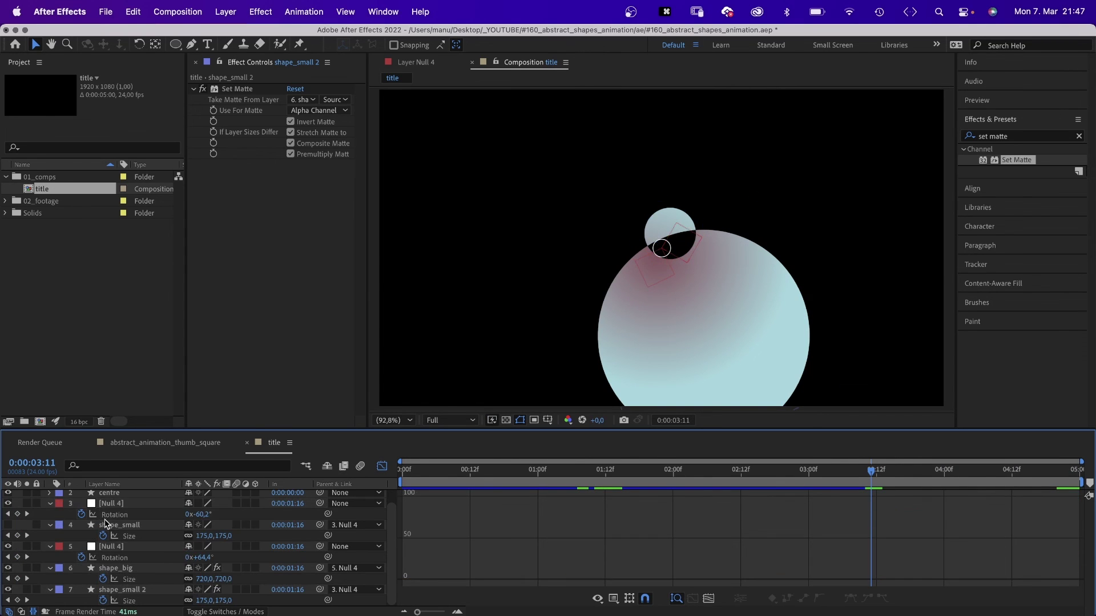
pyautogui.click(115, 514)
pyautogui.click(878, 538)
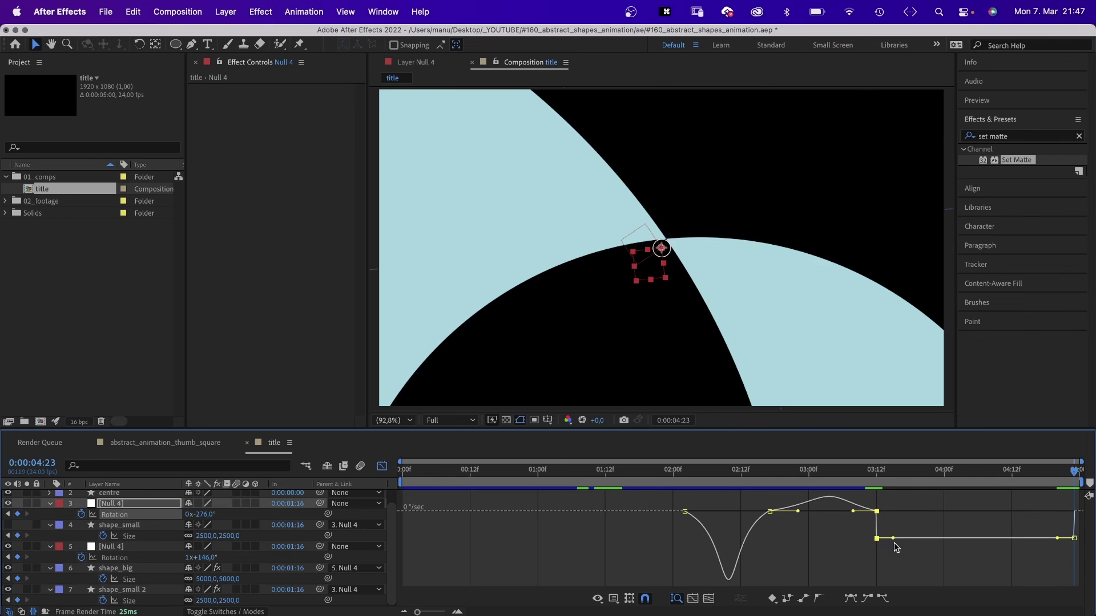
pyautogui.moveTo(891, 513); pyautogui.dragTo(979, 506)
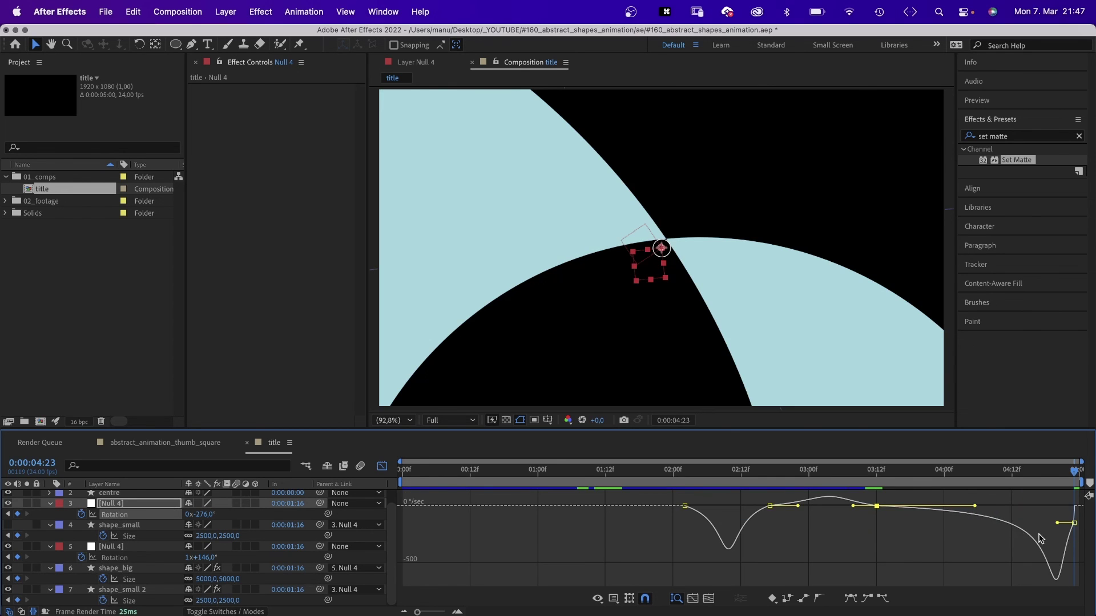
pyautogui.moveTo(1058, 539); pyautogui.dragTo(1076, 508)
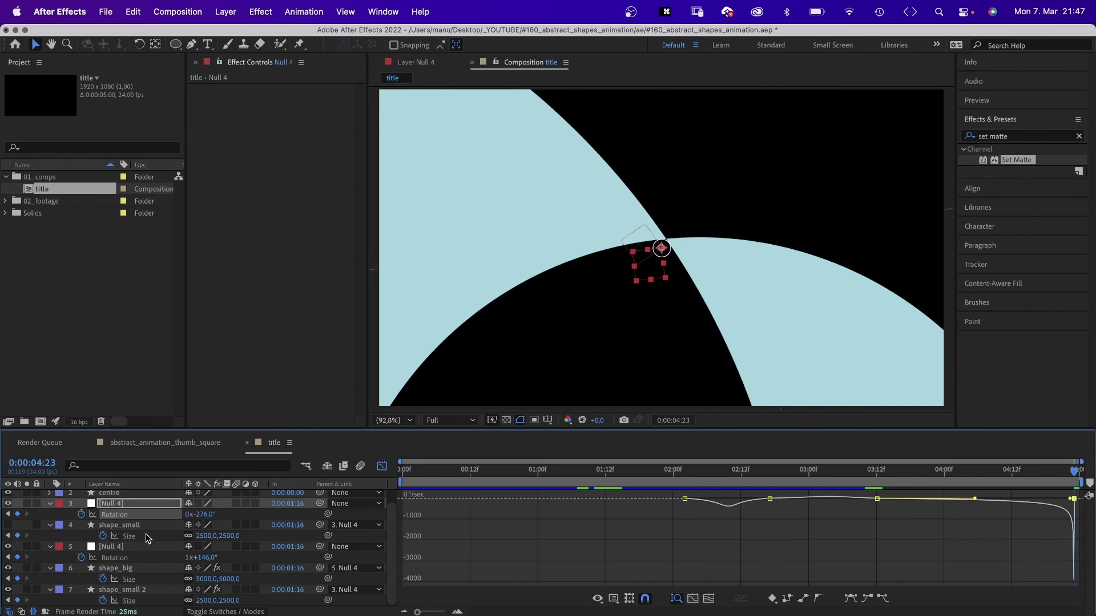
# Ease shape_small's final Size keyframe and select keys on the other null and Size curves
pyautogui.click(129, 537)
pyautogui.moveTo(1063, 572); pyautogui.dragTo(1077, 558)
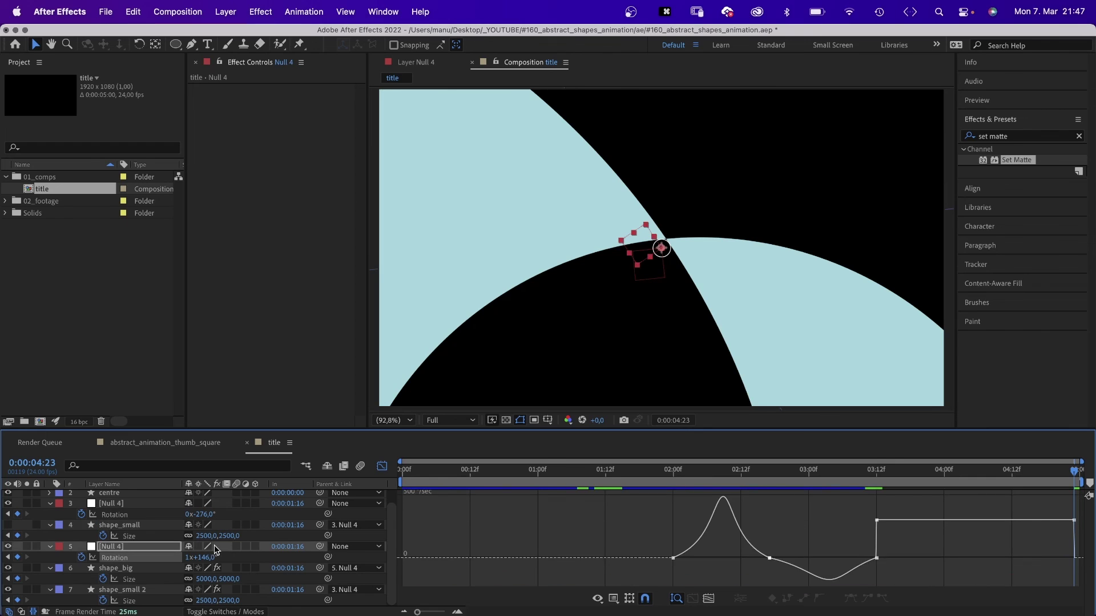
pyautogui.click(114, 558)
pyautogui.click(129, 579)
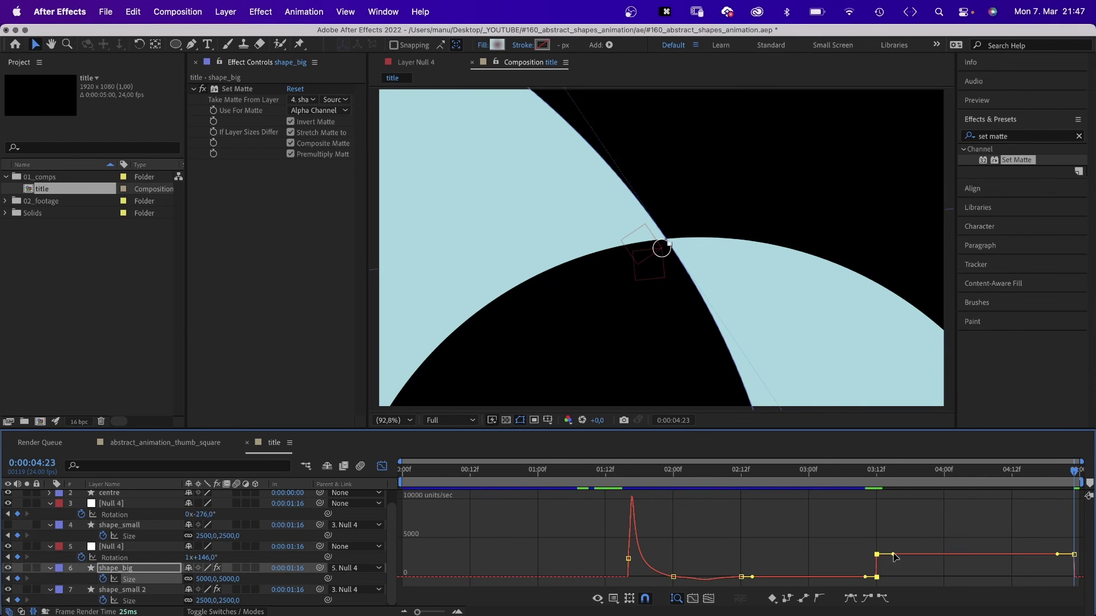
pyautogui.click(129, 600)
pyautogui.moveTo(846, 504)
pyautogui.mouseDown()
pyautogui.moveTo(920, 542)
pyautogui.moveTo(980, 512)
pyautogui.mouseUp()
# Show all Rotation and Size curves, including shape_small 2 Size, together in the graph
pyautogui.click(113, 514)
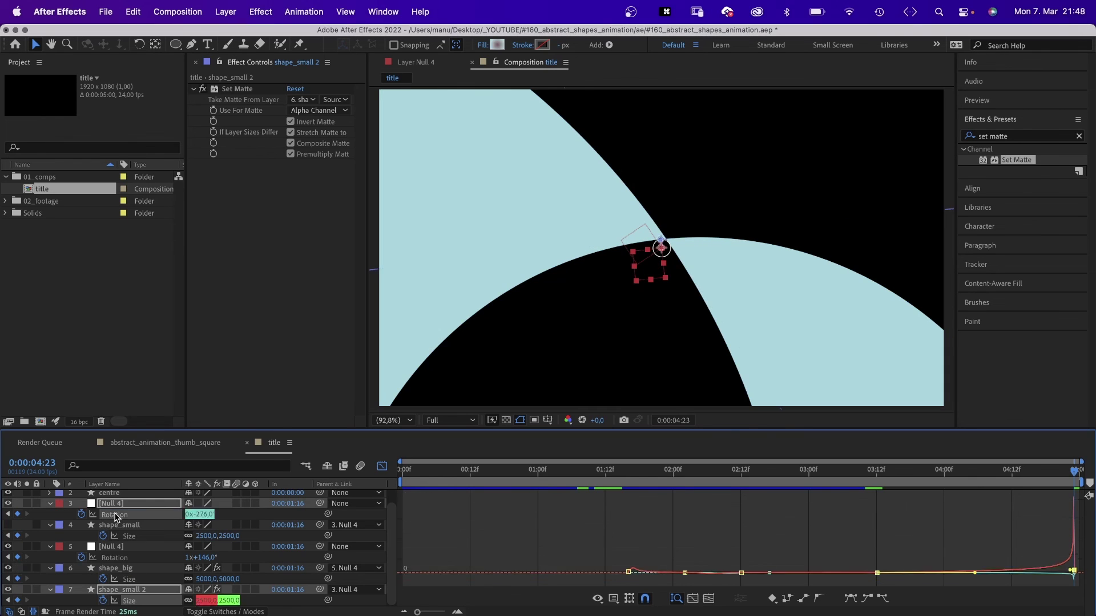
pyautogui.keyDown('shift'); pyautogui.click(128, 537); pyautogui.keyUp('shift')
pyautogui.keyDown('shift'); pyautogui.click(114, 558); pyautogui.keyUp('shift')
pyautogui.keyDown('shift'); pyautogui.click(129, 580); pyautogui.keyUp('shift')
pyautogui.keyDown('shift'); pyautogui.click(128, 601); pyautogui.keyUp('shift')
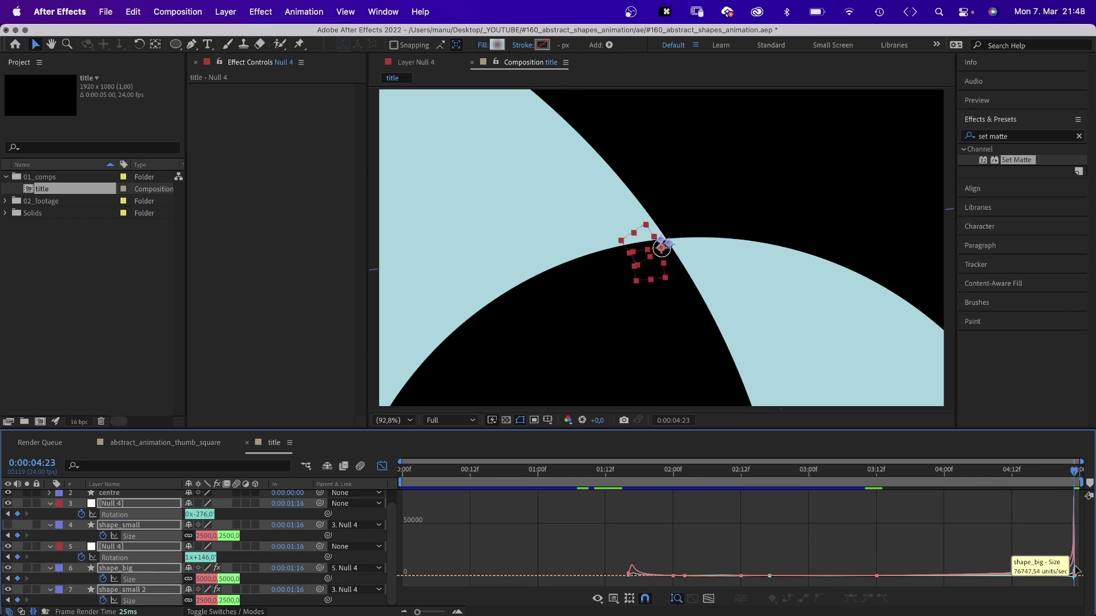
# Preview from the start in layer view, end the work area near 4:16, and replay
pyautogui.press('Home')
pyautogui.click(382, 467)
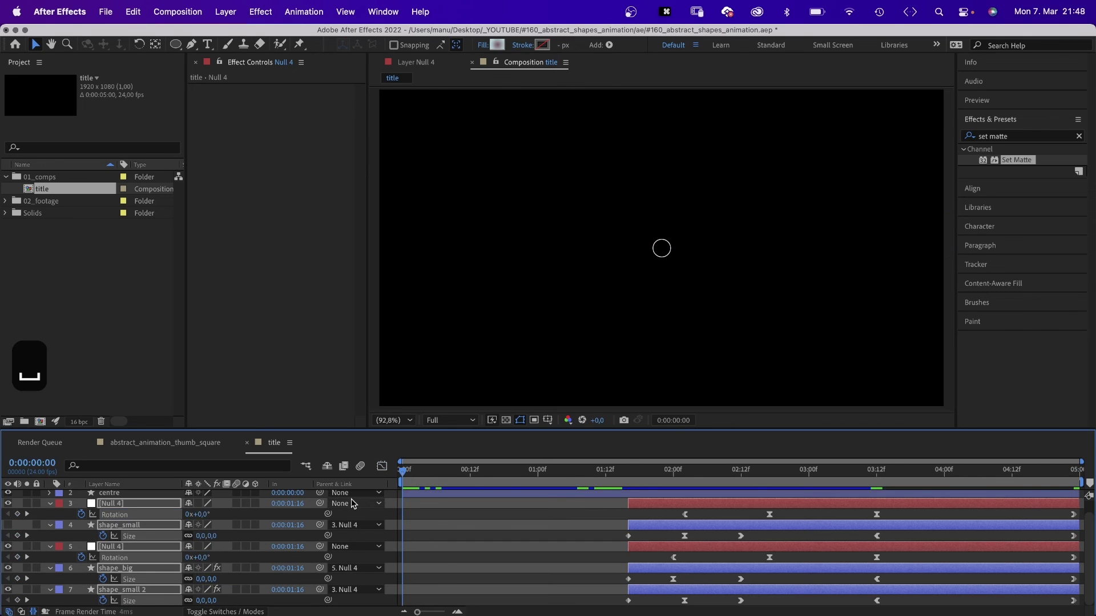
pyautogui.press('space')
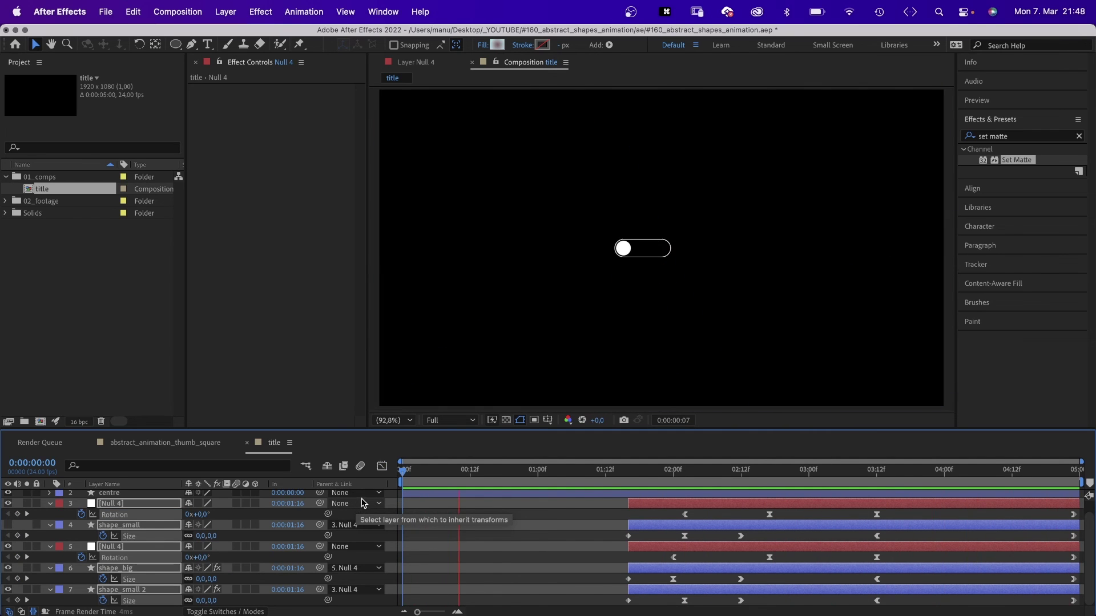
pyautogui.moveTo(695, 471); pyautogui.dragTo(1034, 464)
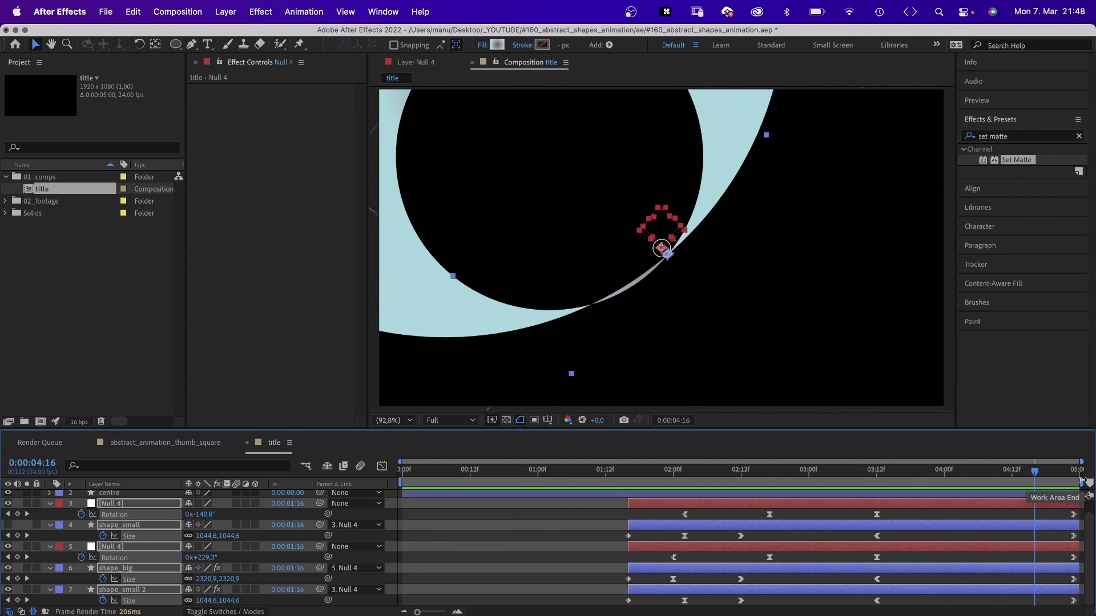
pyautogui.moveTo(1081, 482); pyautogui.dragTo(1049, 482)
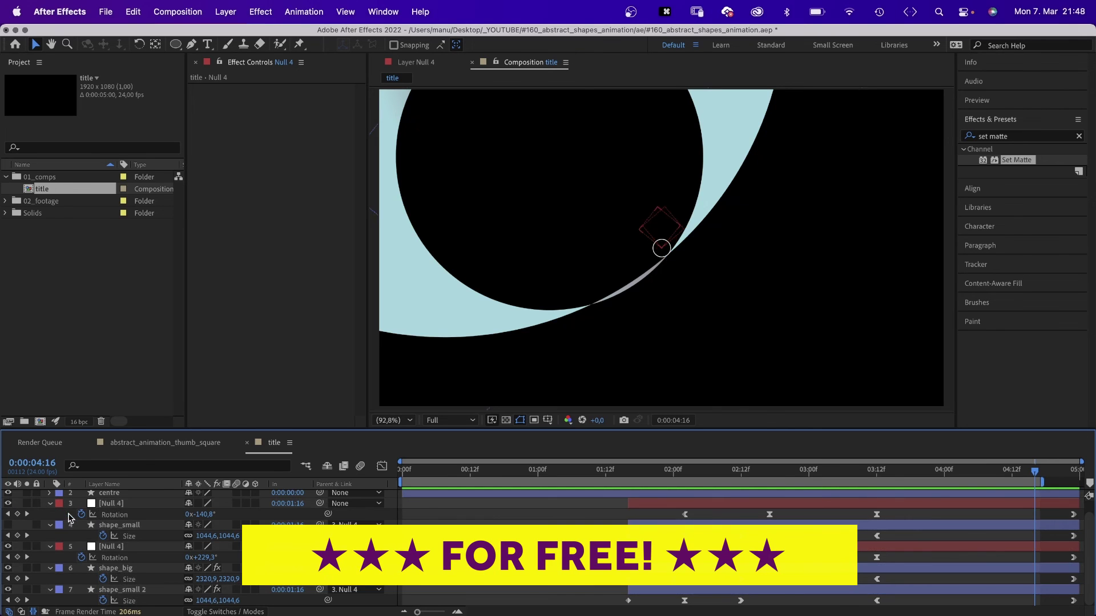
pyautogui.press('space')
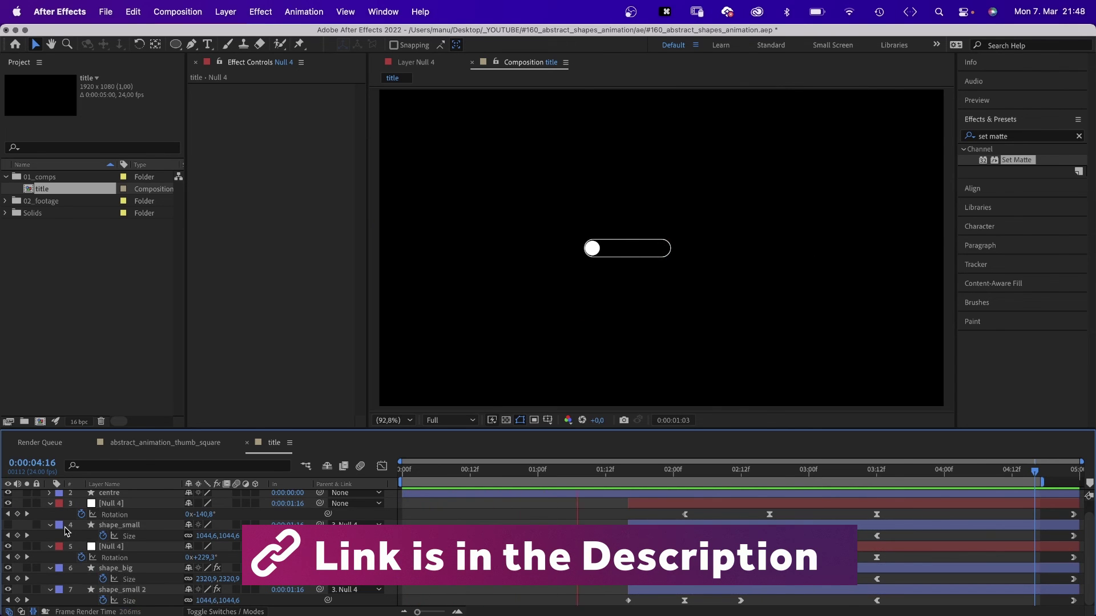